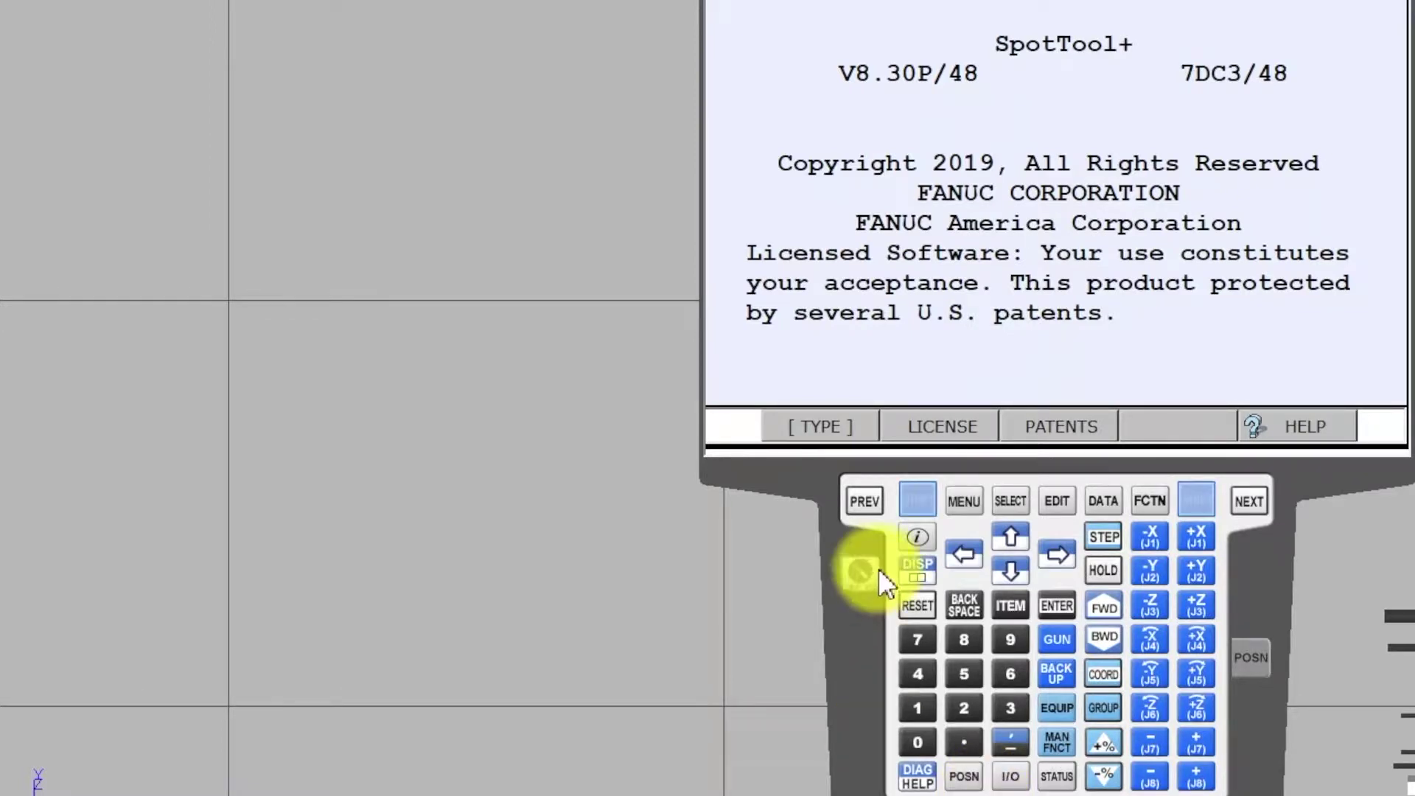
# - Switch the teach pendant display to the Triple view
pyautogui.keyDown('shift'); pyautogui.click(921, 571); pyautogui.keyUp('shift')
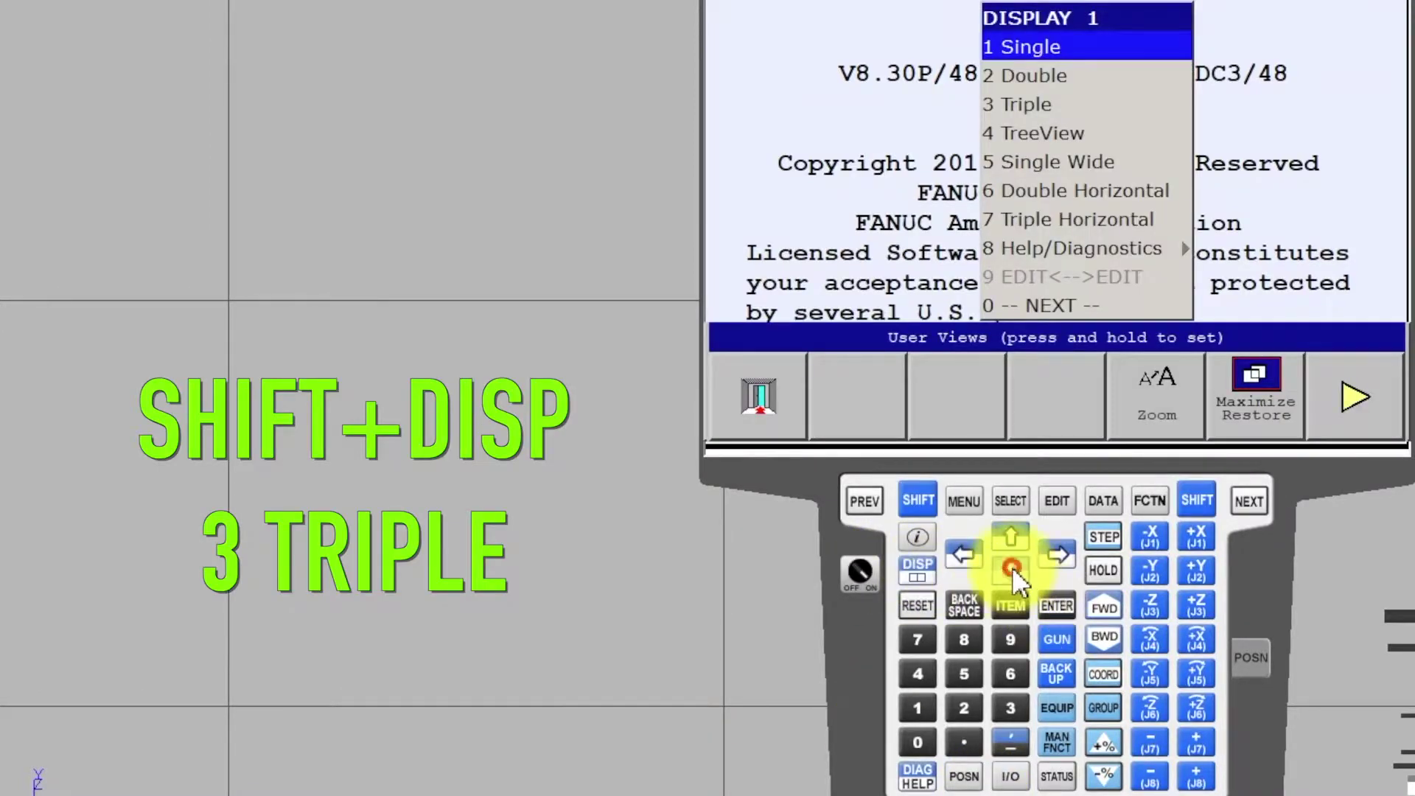
pyautogui.click(1011, 568)
pyautogui.click(1012, 568)
pyautogui.click(1059, 598)
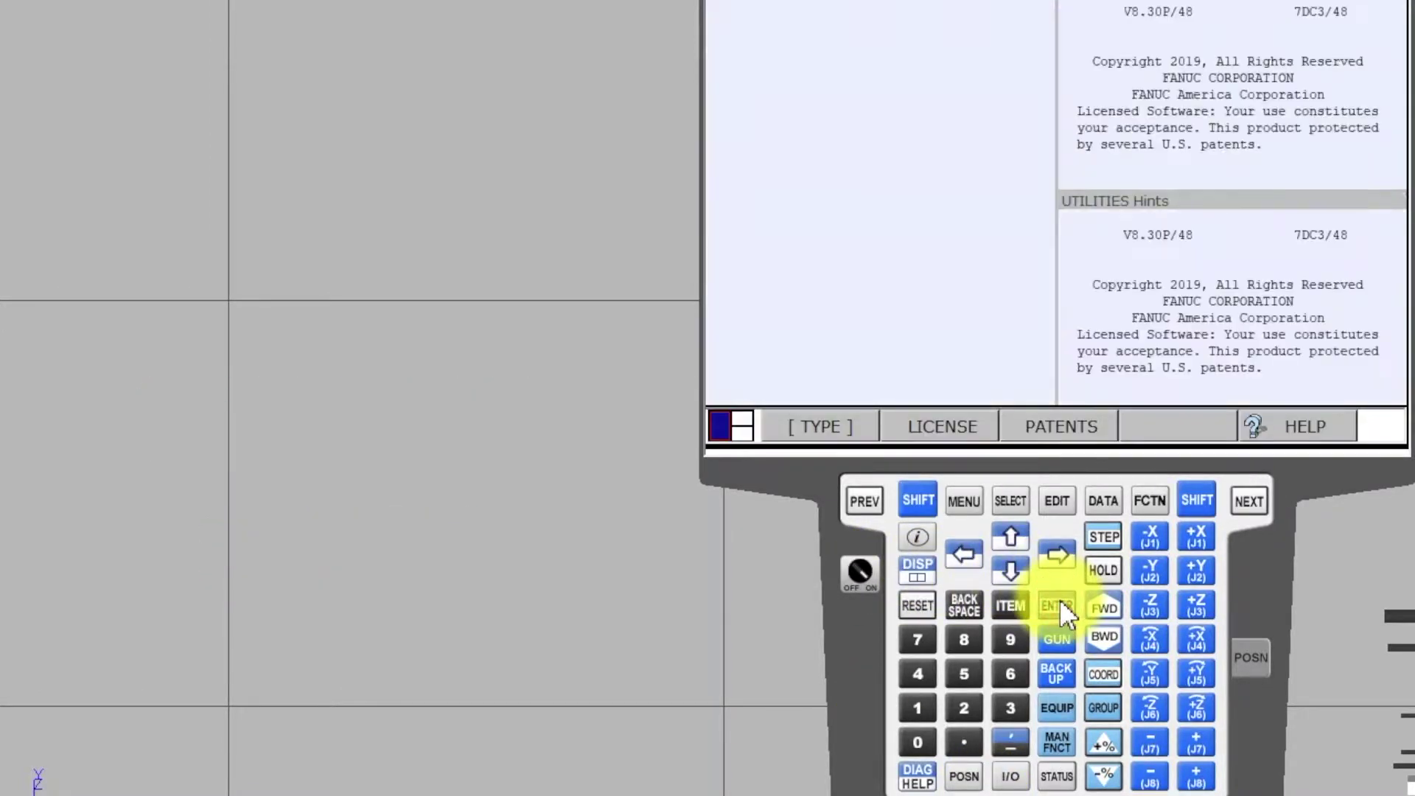
# - Open the Digital I/O monitor in the first pane of the triple view
pyautogui.click(959, 505)
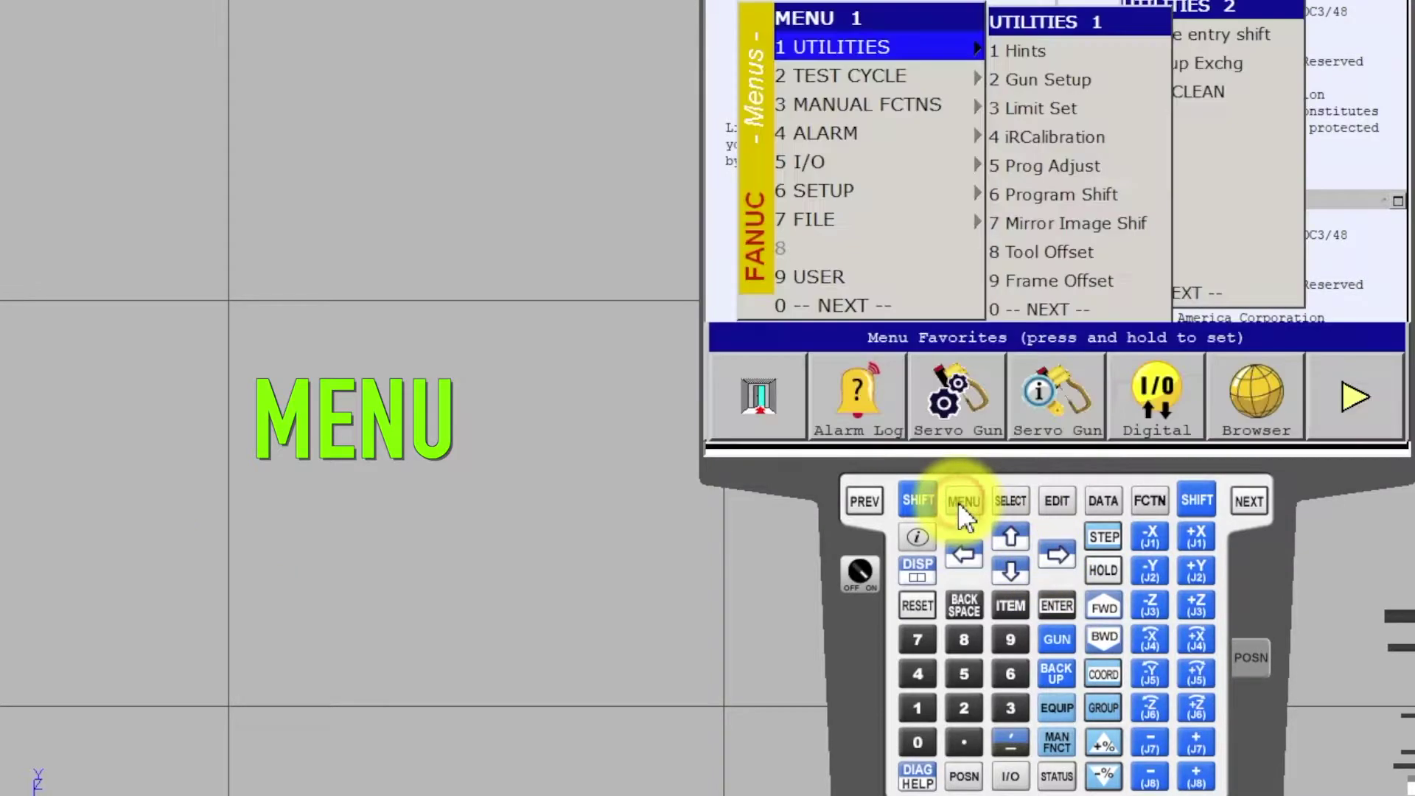
pyautogui.click(1010, 570)
pyautogui.click(1009, 570)
pyautogui.click(1008, 570)
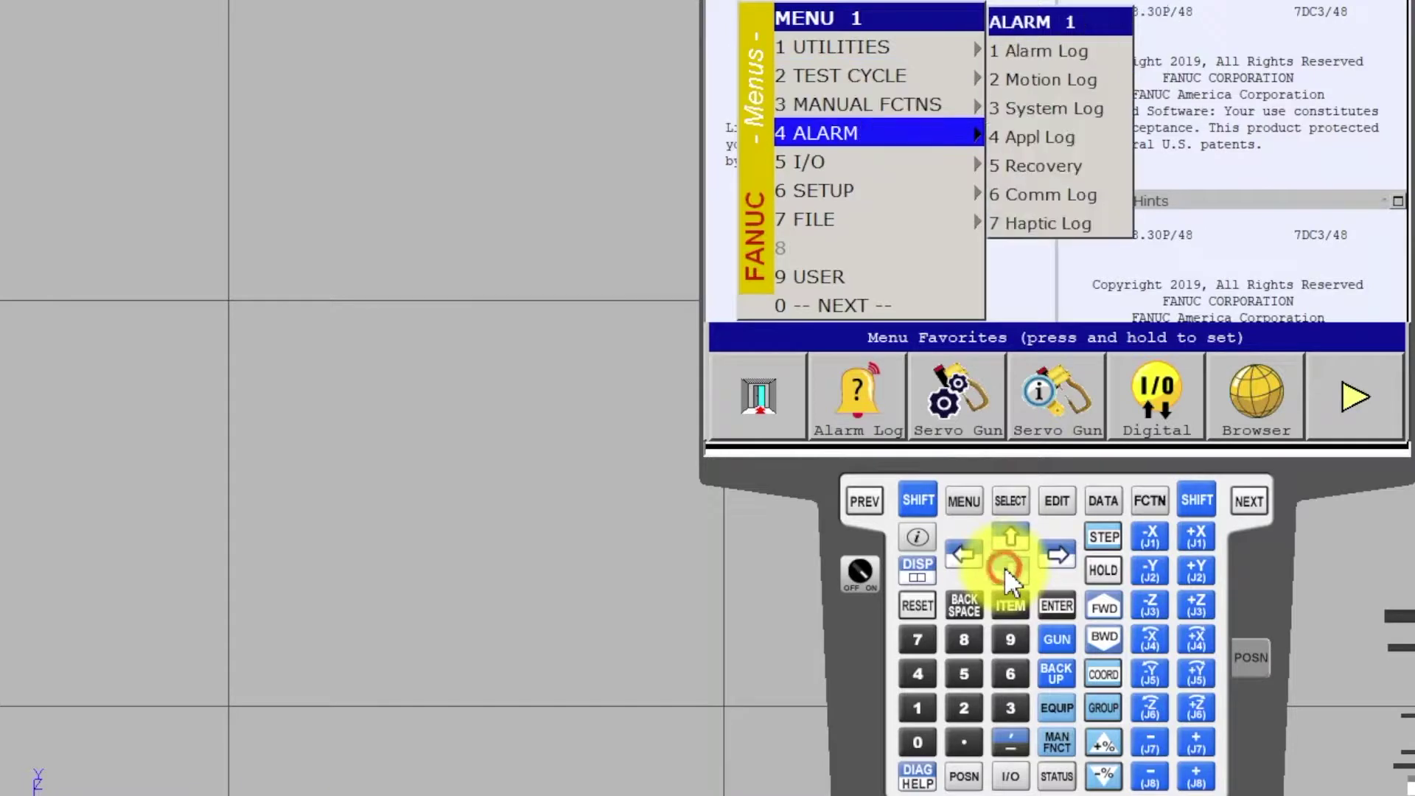
pyautogui.click(1007, 569)
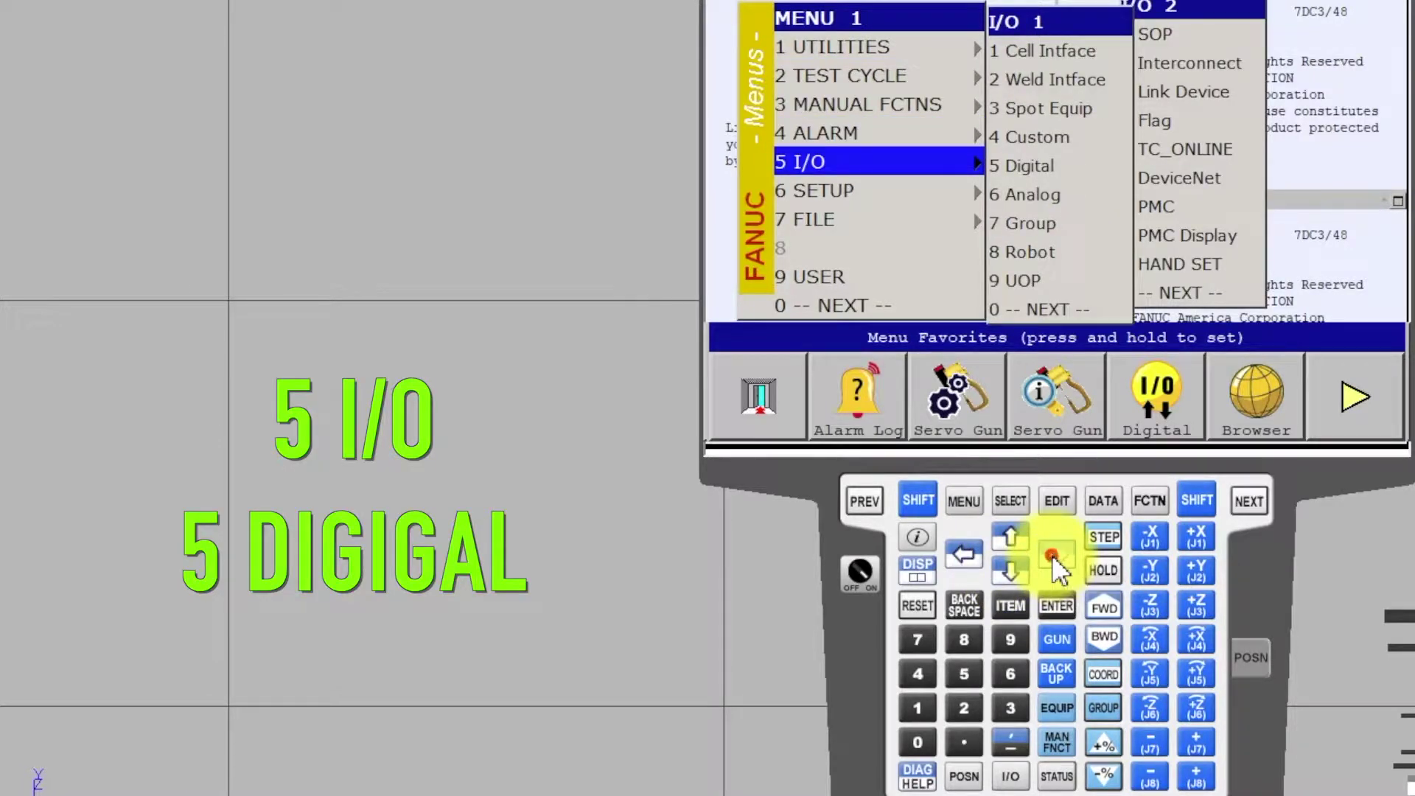
pyautogui.click(1052, 555)
pyautogui.click(1008, 572)
pyautogui.click(1008, 571)
pyautogui.click(1008, 572)
pyautogui.click(1008, 572)
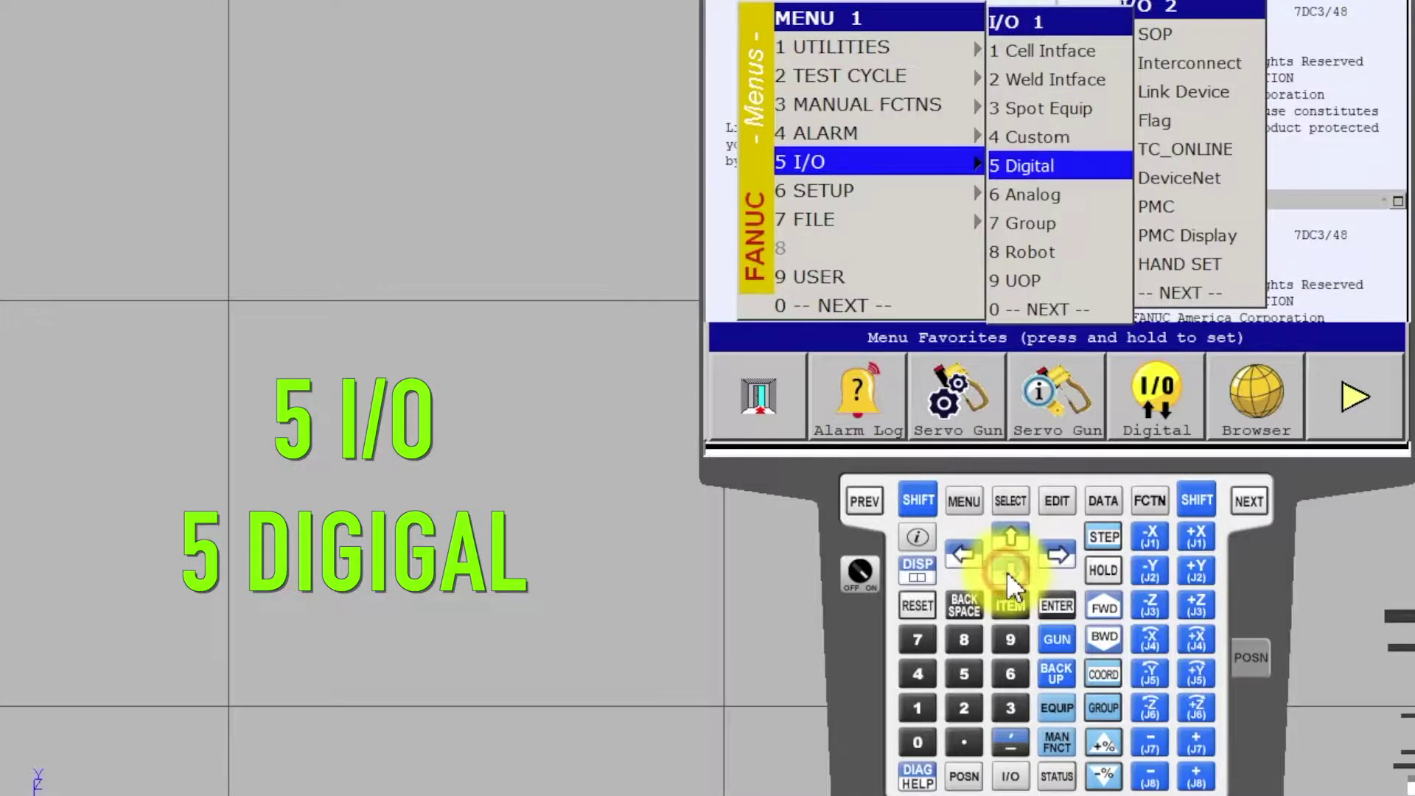
pyautogui.click(1051, 600)
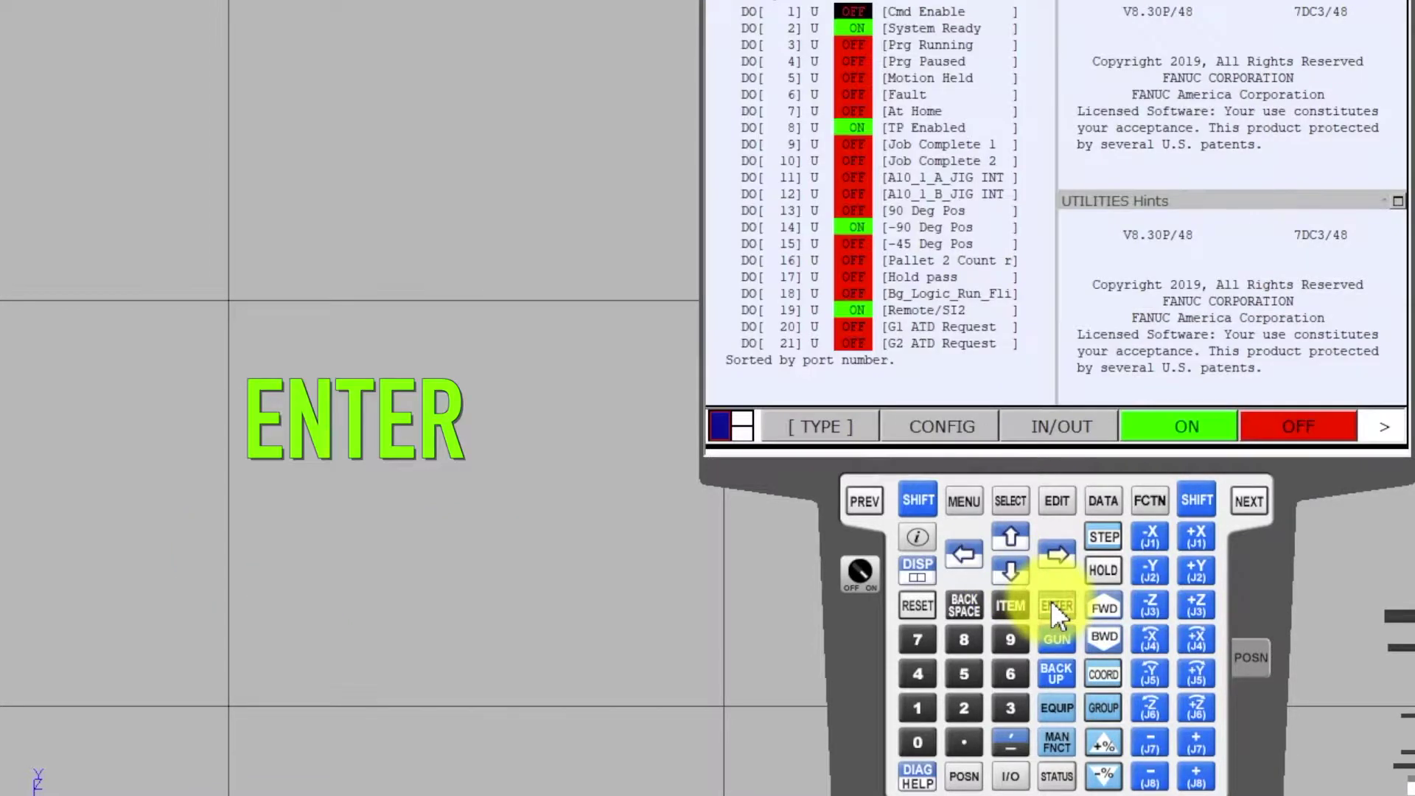
# - Show the digital input assignment configuration in the first pane and select the rack value of DI[89-96]
pyautogui.click(942, 425)
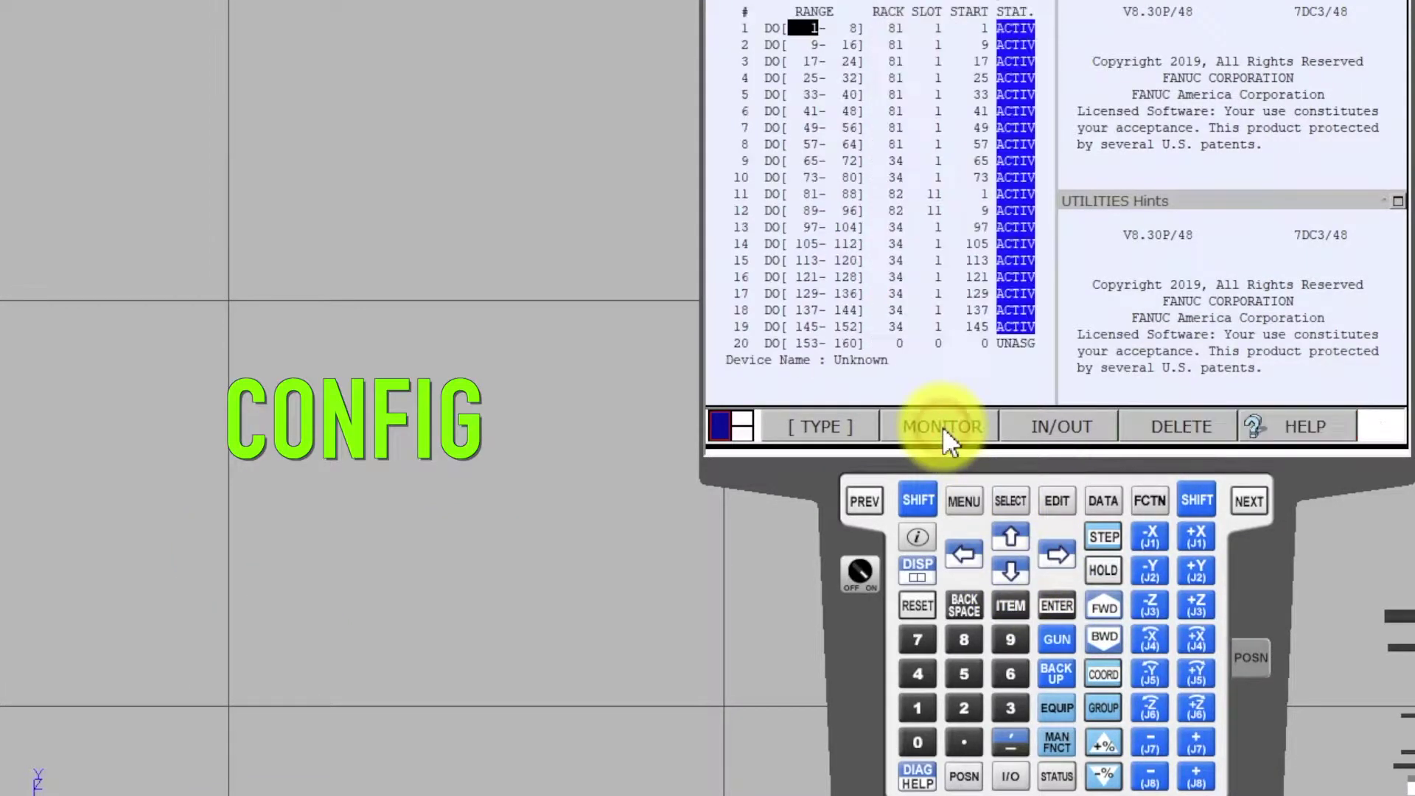
pyautogui.click(1040, 423)
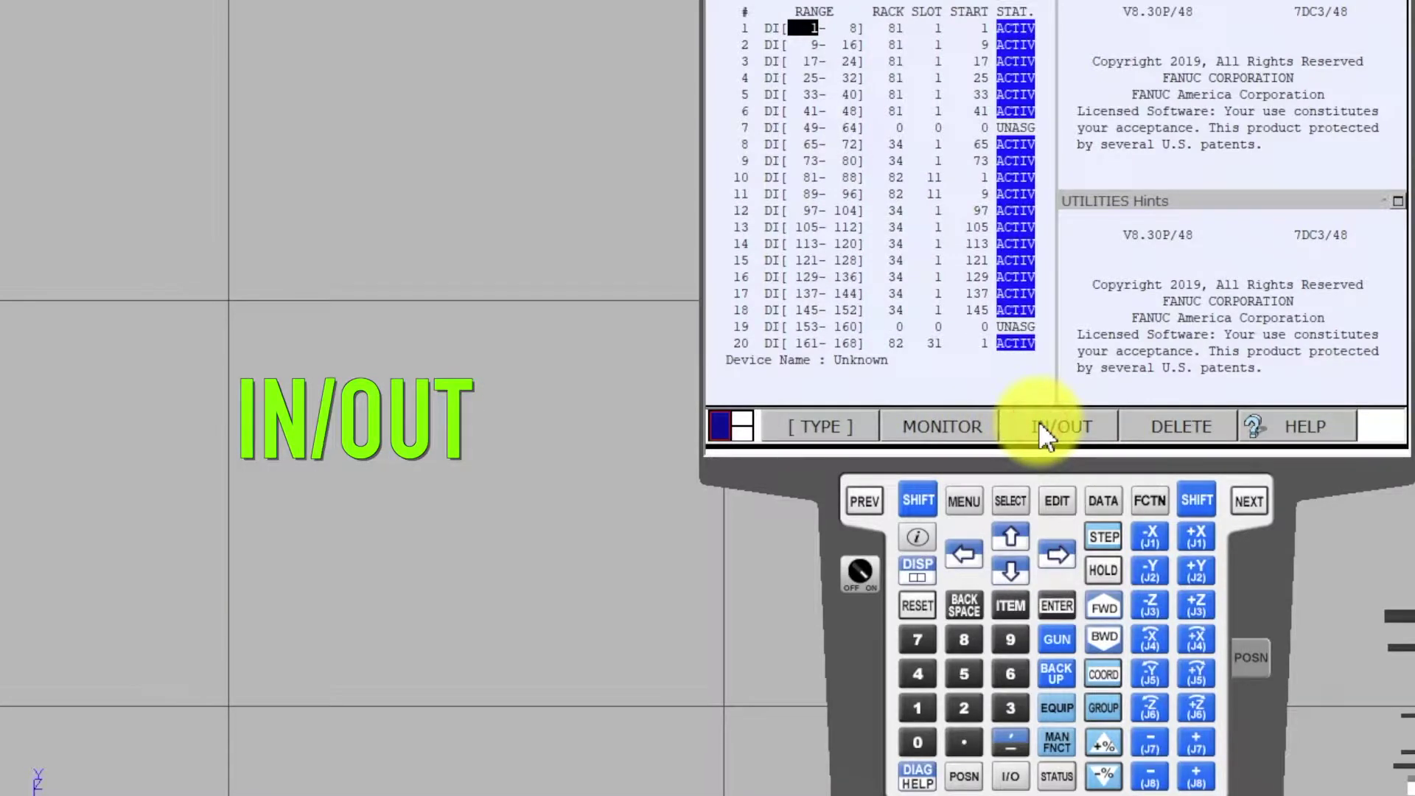
pyautogui.click(898, 180)
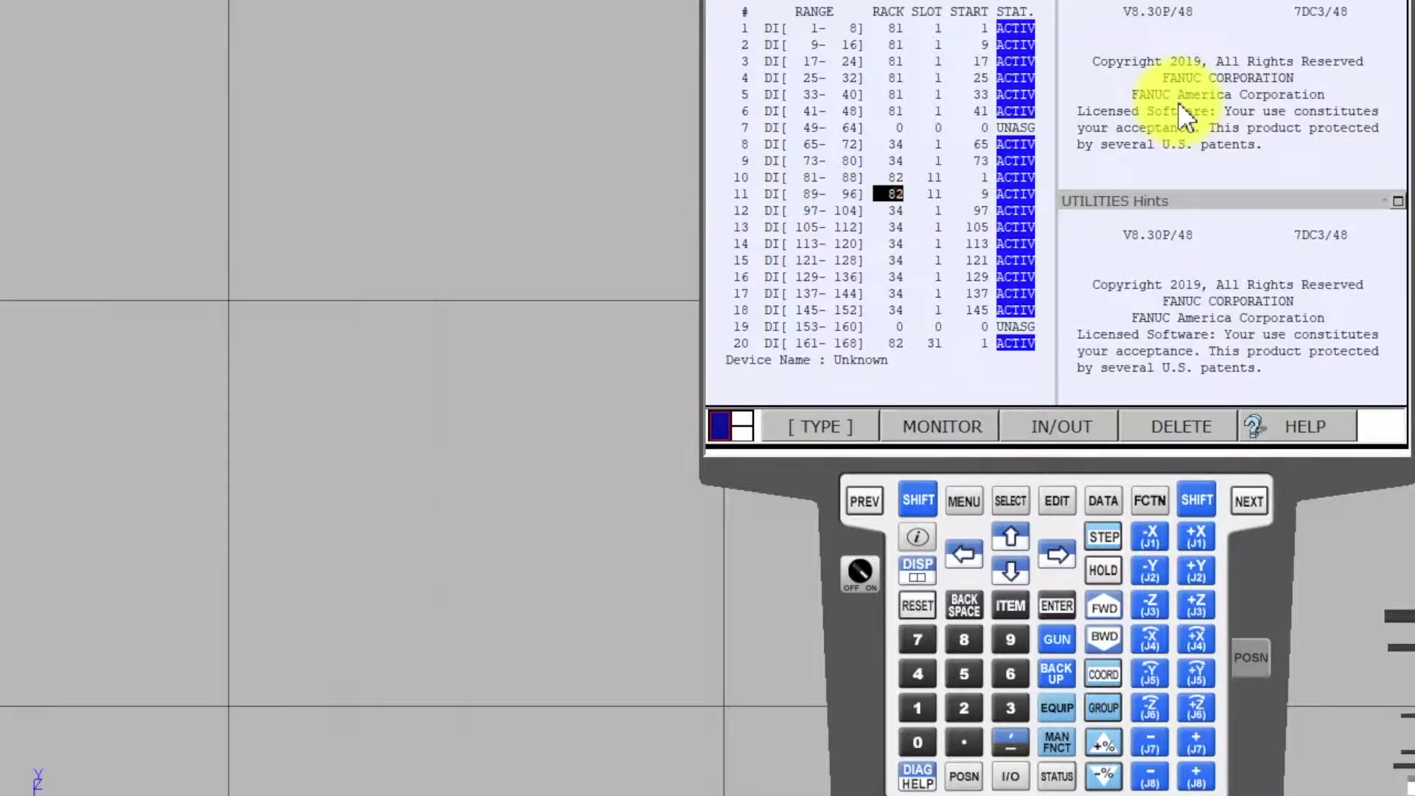
# - Activate the second pane and open the Digital I/O monitor in it
pyautogui.click(1178, 102)
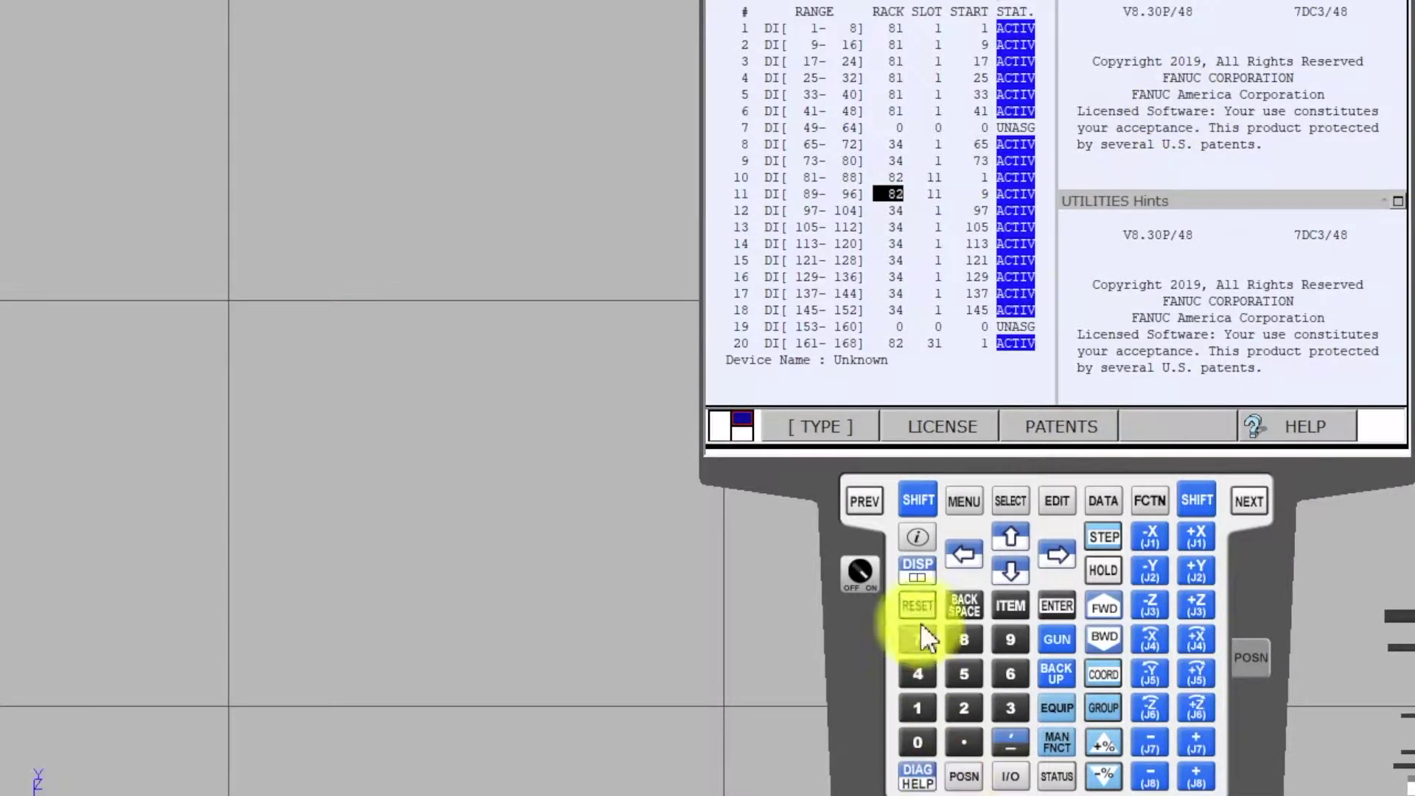
pyautogui.click(957, 501)
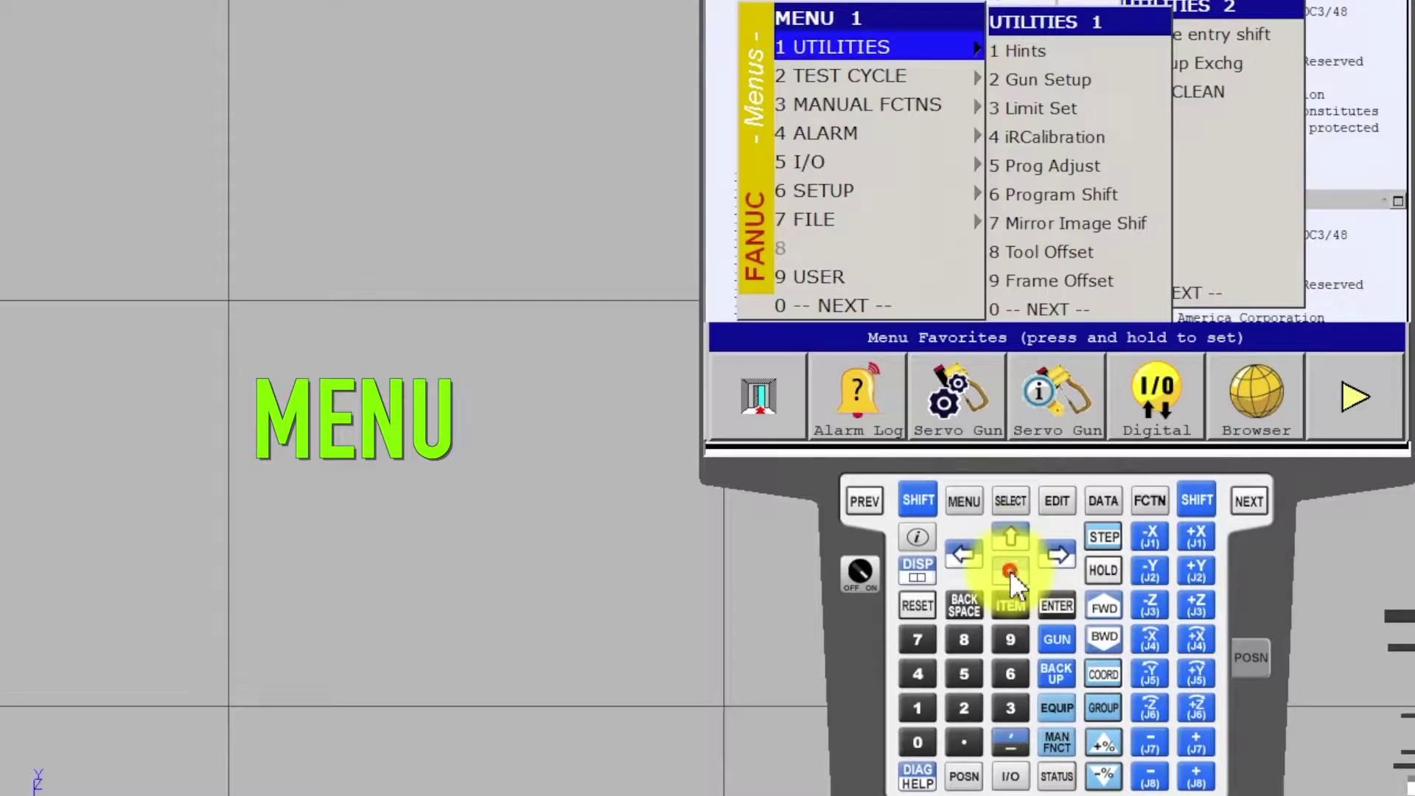
pyautogui.click(1010, 570)
pyautogui.click(1010, 572)
pyautogui.click(1010, 570)
pyautogui.click(1009, 571)
pyautogui.click(1057, 554)
pyautogui.click(1010, 570)
pyautogui.click(1010, 571)
pyautogui.click(1009, 570)
pyautogui.click(1010, 572)
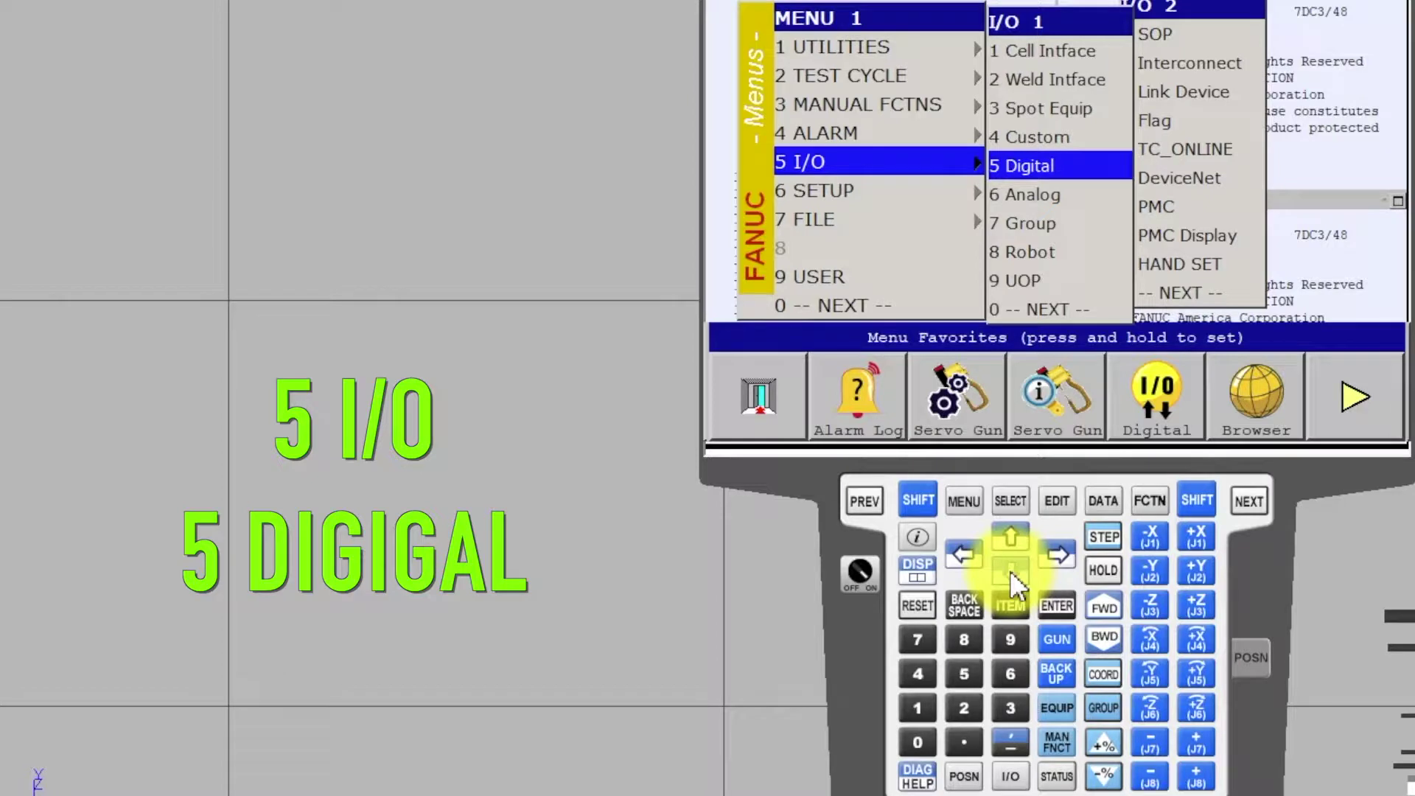
pyautogui.click(1053, 603)
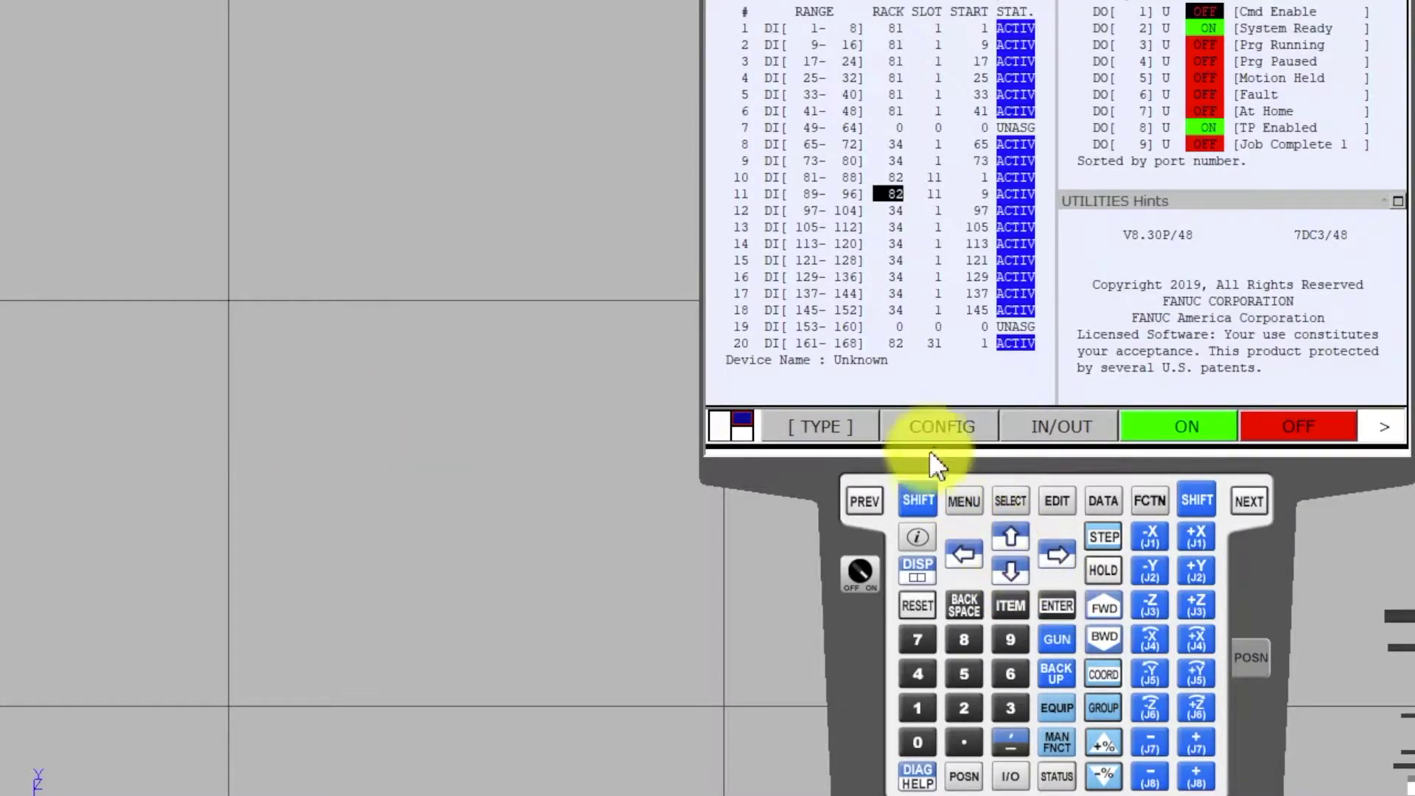
# - Show the digital output assignment configuration in the second pane and go to the DO[89-96] range
pyautogui.click(939, 431)
pyautogui.click(1006, 576)
pyautogui.click(1007, 575)
pyautogui.click(1007, 576)
pyautogui.click(1006, 577)
pyautogui.click(1007, 577)
pyautogui.click(1006, 575)
pyautogui.click(1007, 577)
pyautogui.click(1007, 577)
pyautogui.click(1006, 576)
pyautogui.click(1007, 576)
pyautogui.click(1007, 575)
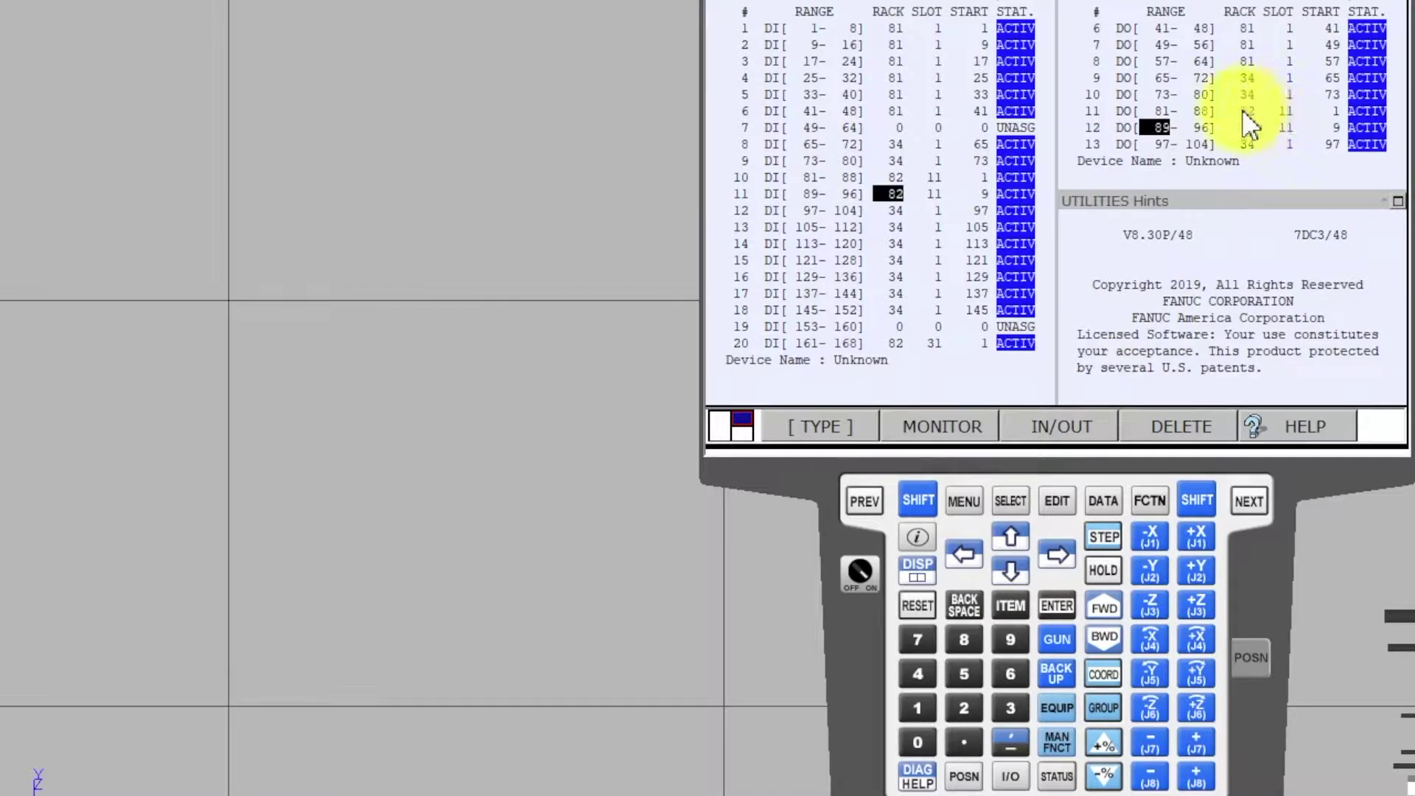
# - Examine the slot and start point values of the output ranges DO[81-88] and DO[89-96]
pyautogui.click(1280, 111)
pyautogui.click(1332, 111)
pyautogui.click(1283, 128)
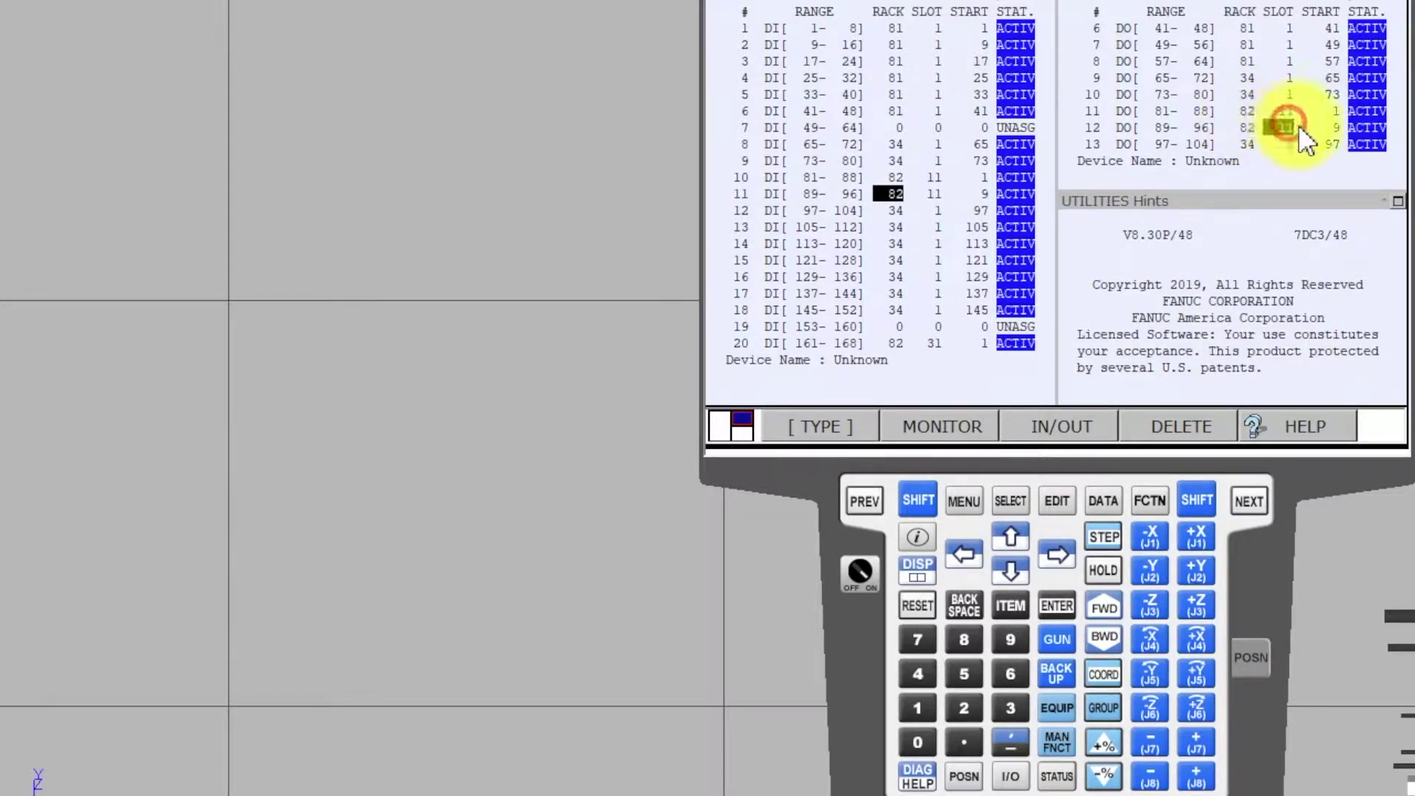
pyautogui.click(1332, 127)
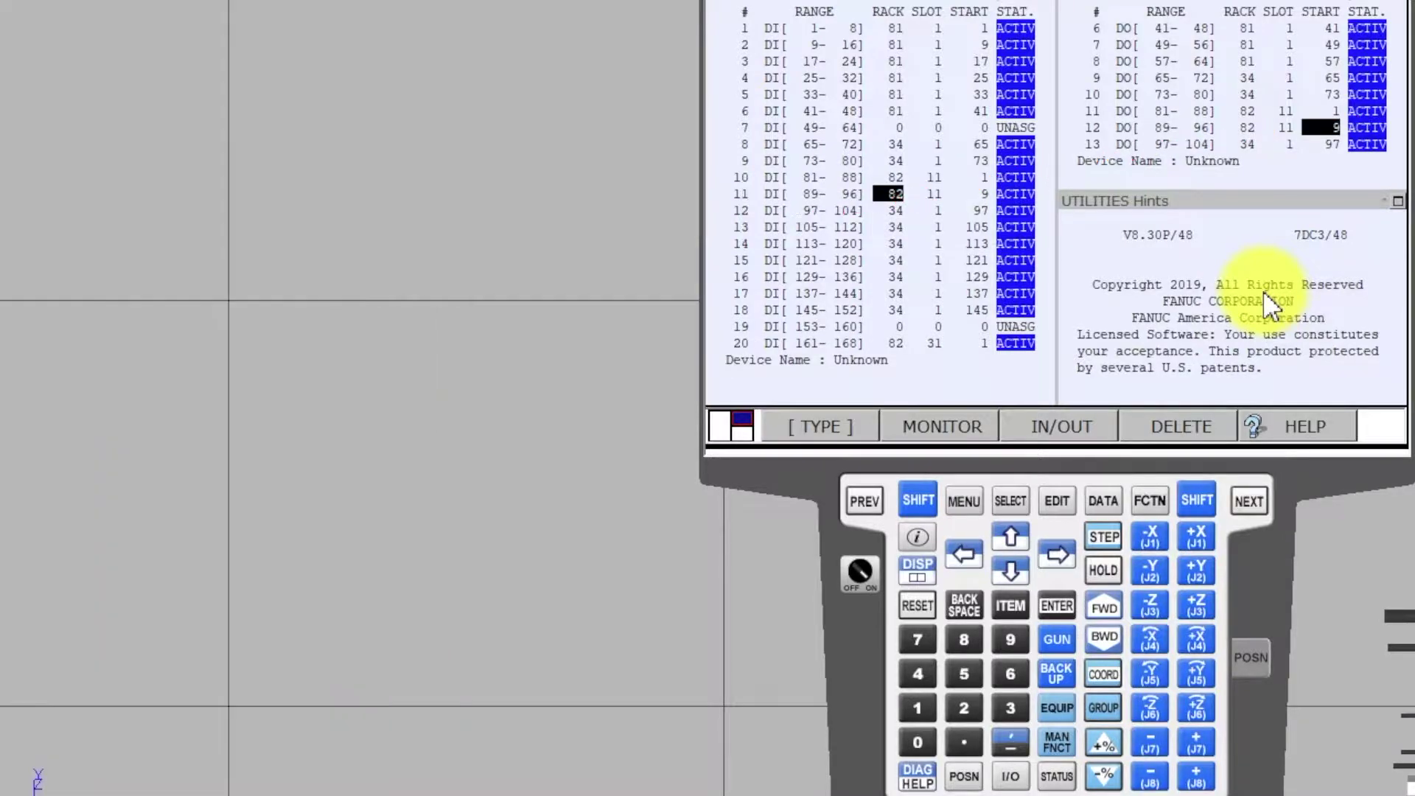
# - Open the DeviceNet I/O screen in the third pane and display the device list of board 2
pyautogui.click(1263, 291)
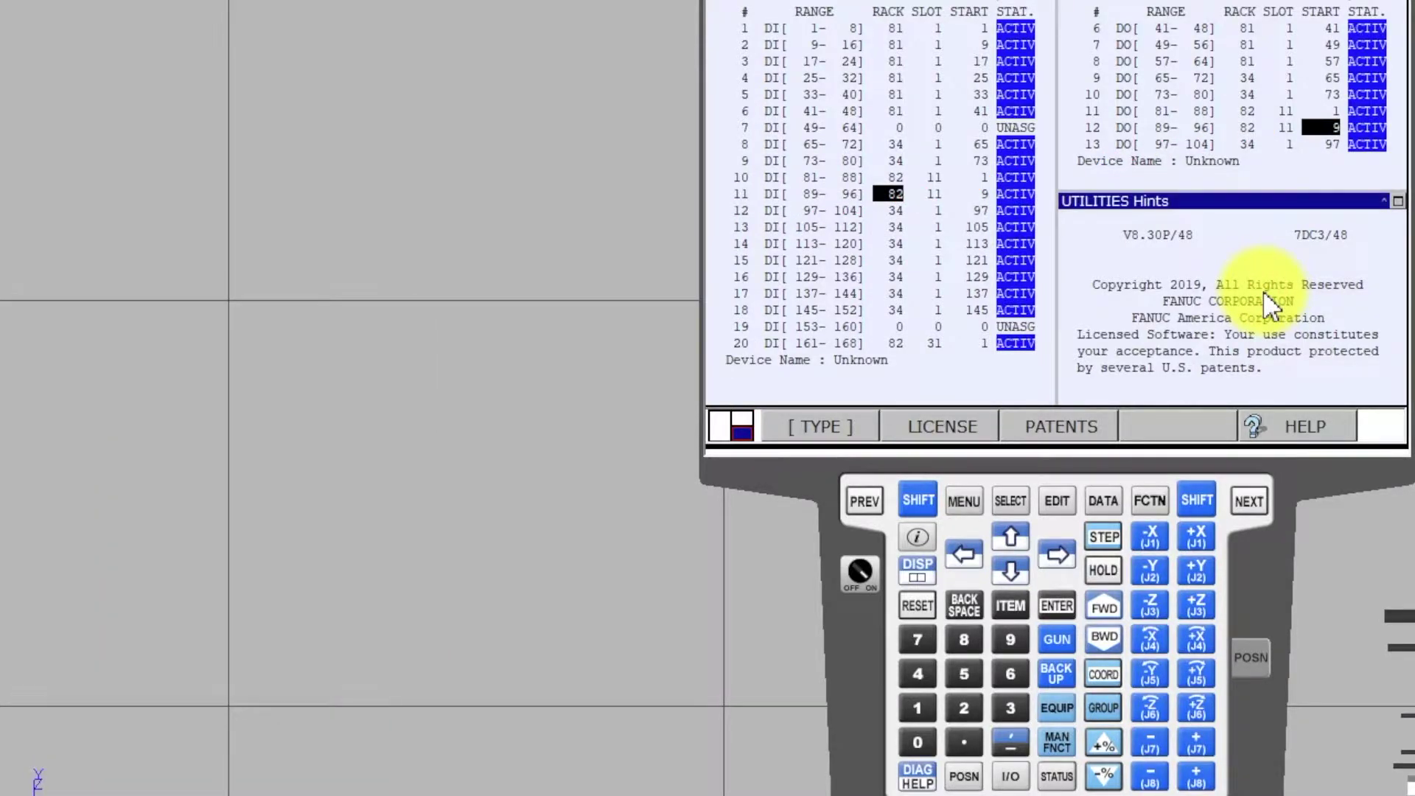
pyautogui.click(965, 495)
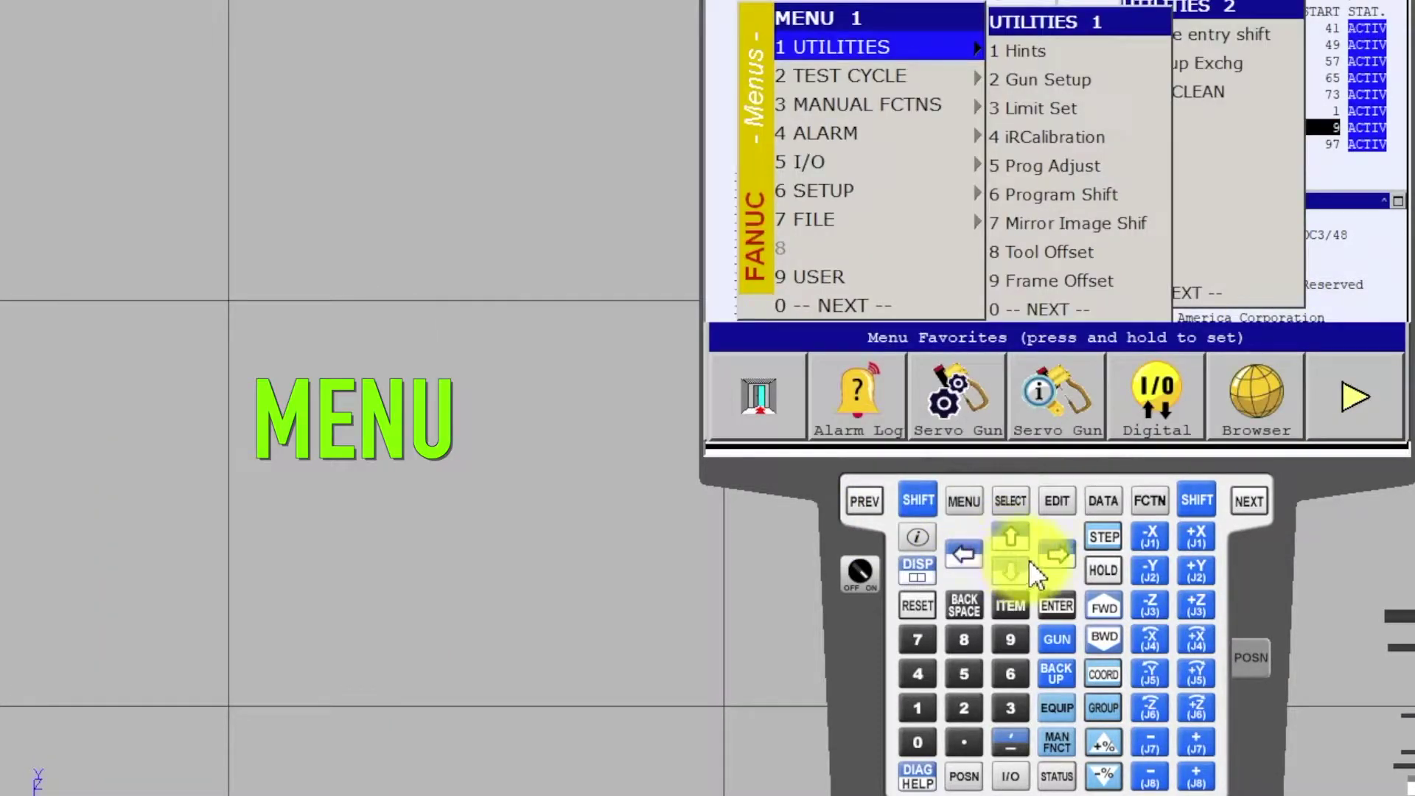
pyautogui.click(1023, 564)
pyautogui.click(1023, 564)
pyautogui.click(1022, 563)
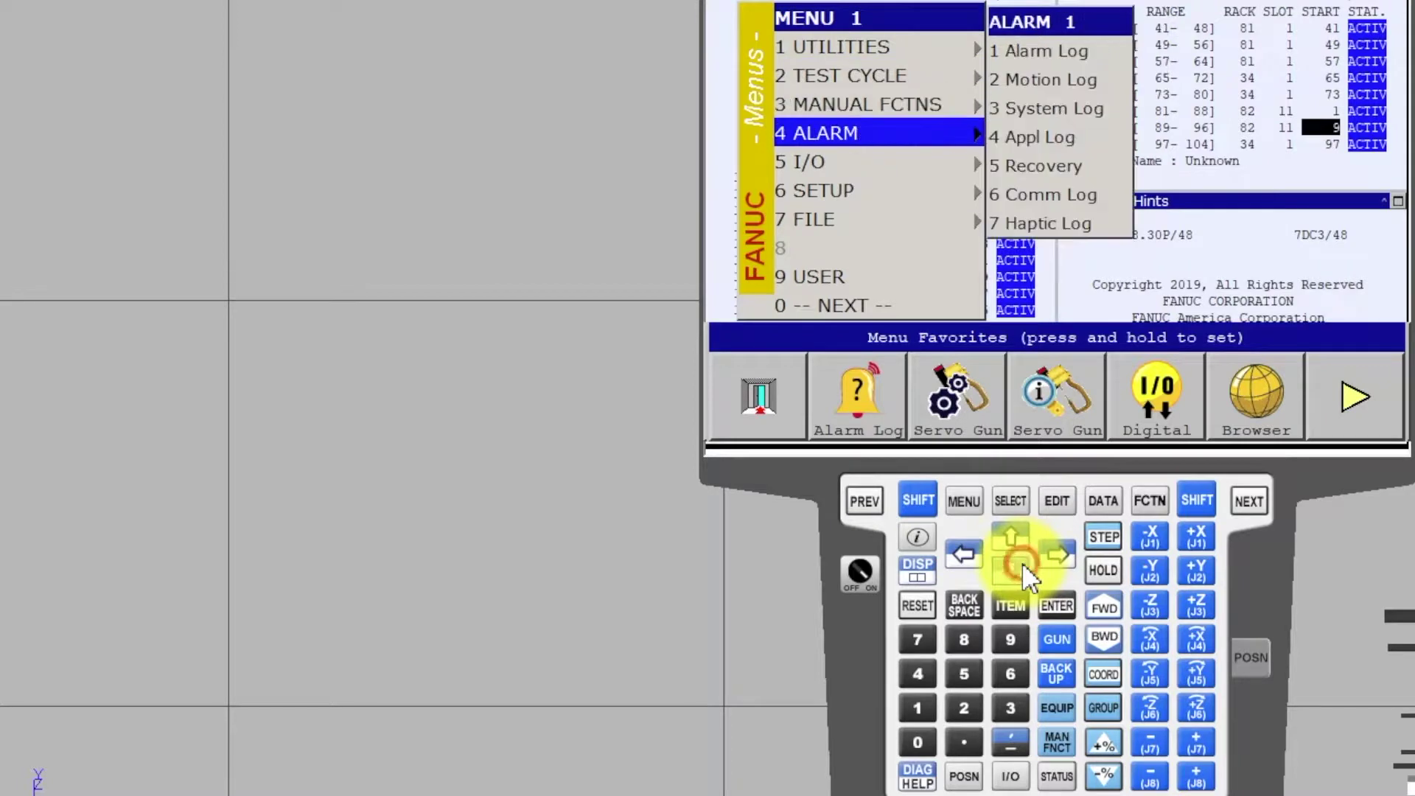
pyautogui.click(1023, 563)
pyautogui.click(1057, 555)
pyautogui.click(1056, 556)
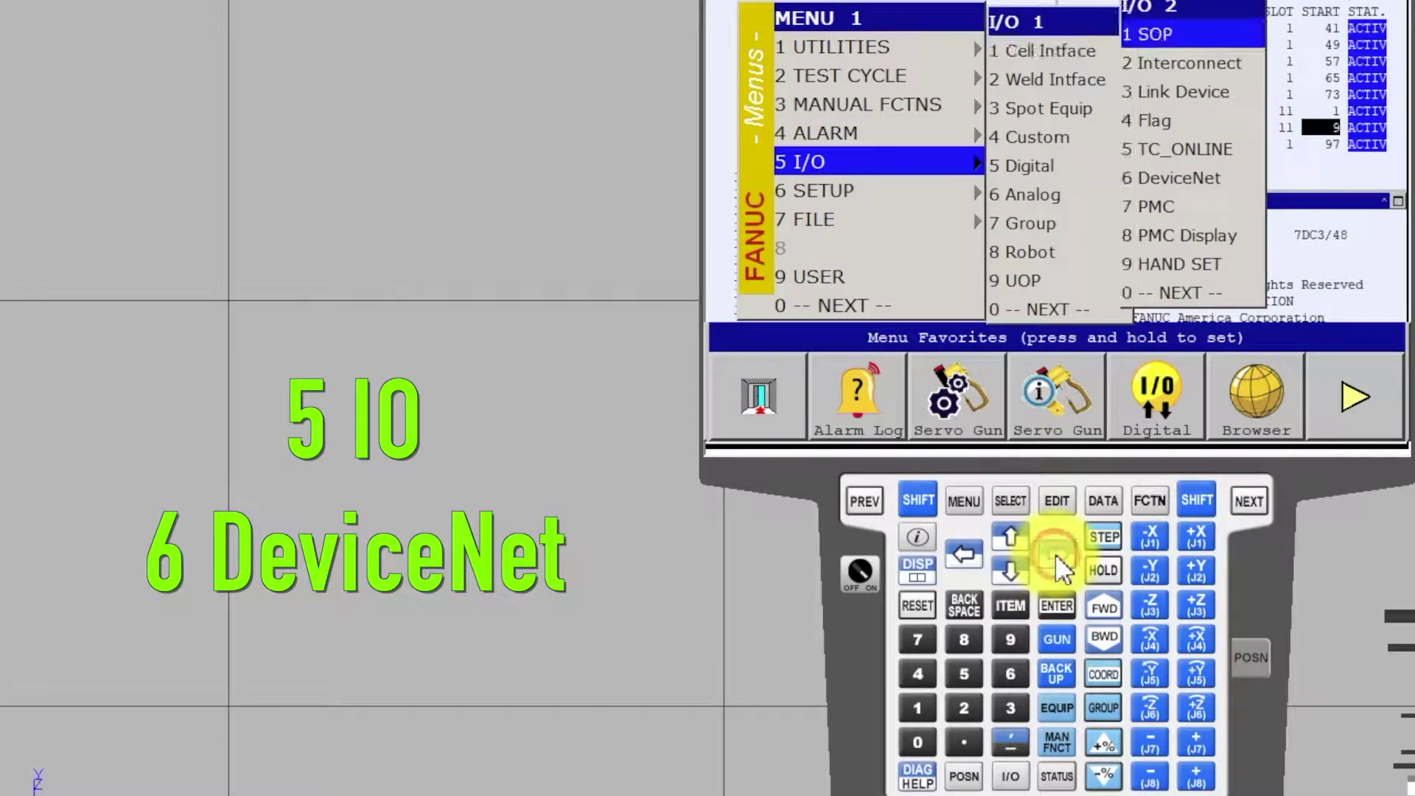
pyautogui.click(1026, 572)
pyautogui.click(1027, 571)
pyautogui.click(1027, 572)
pyautogui.click(1026, 572)
pyautogui.click(1026, 572)
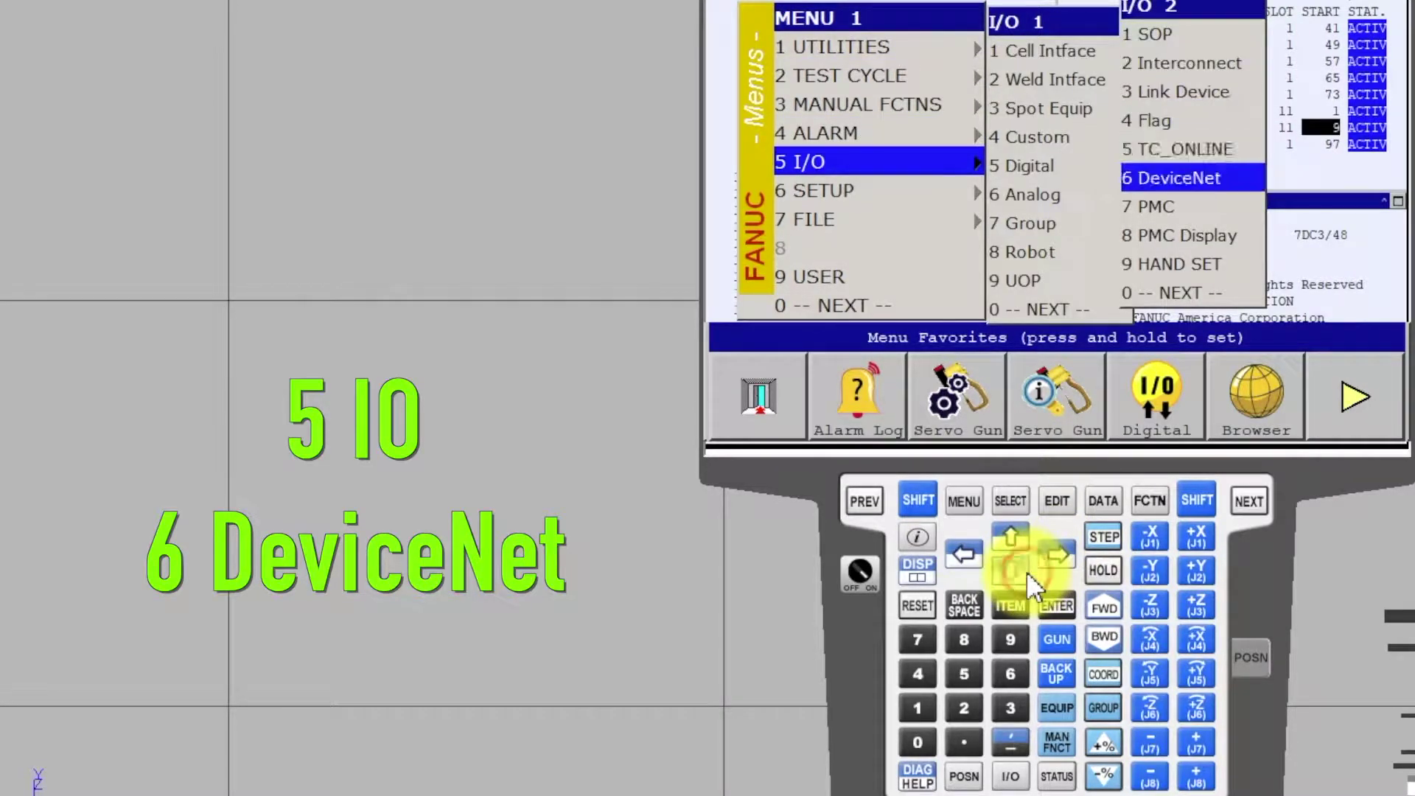
pyautogui.click(1059, 605)
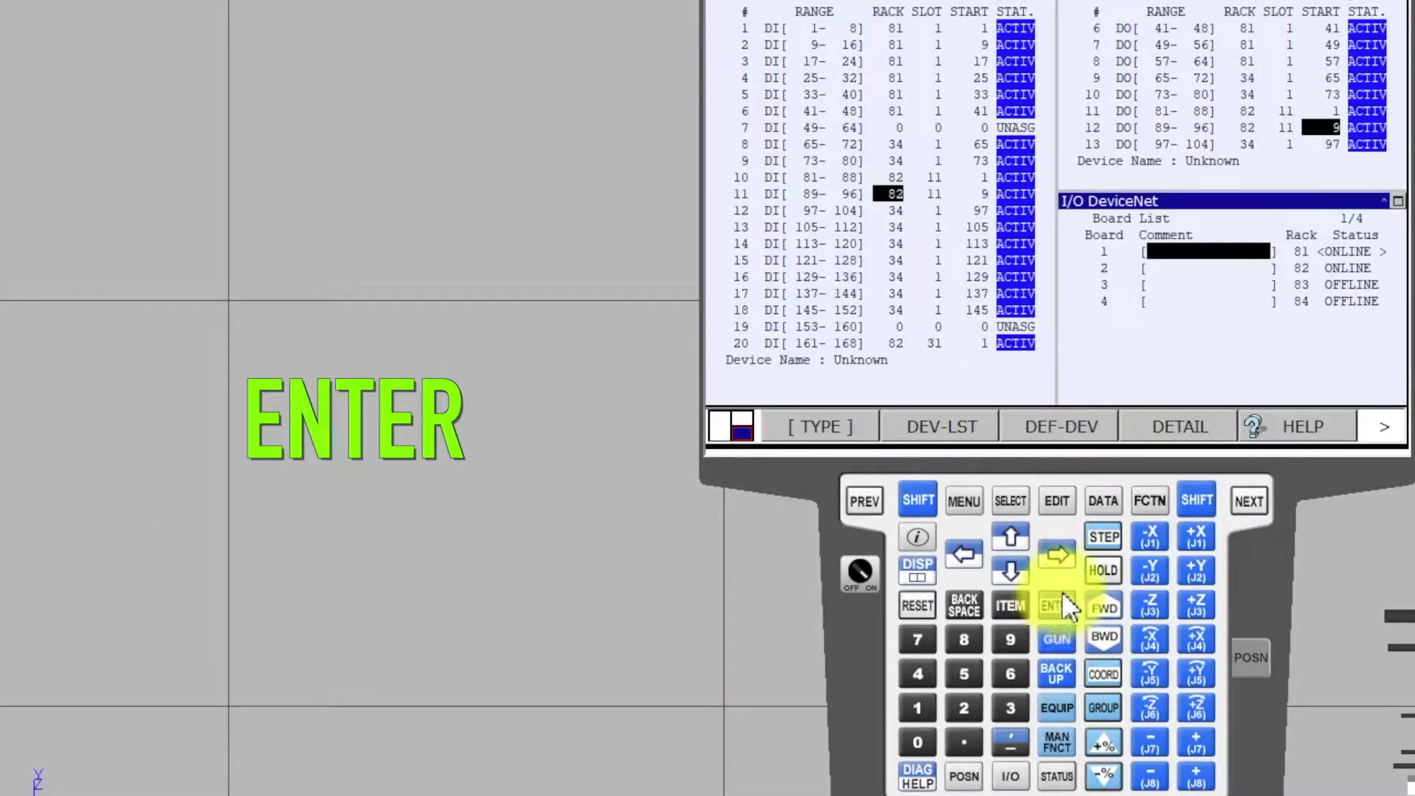
pyautogui.click(1015, 566)
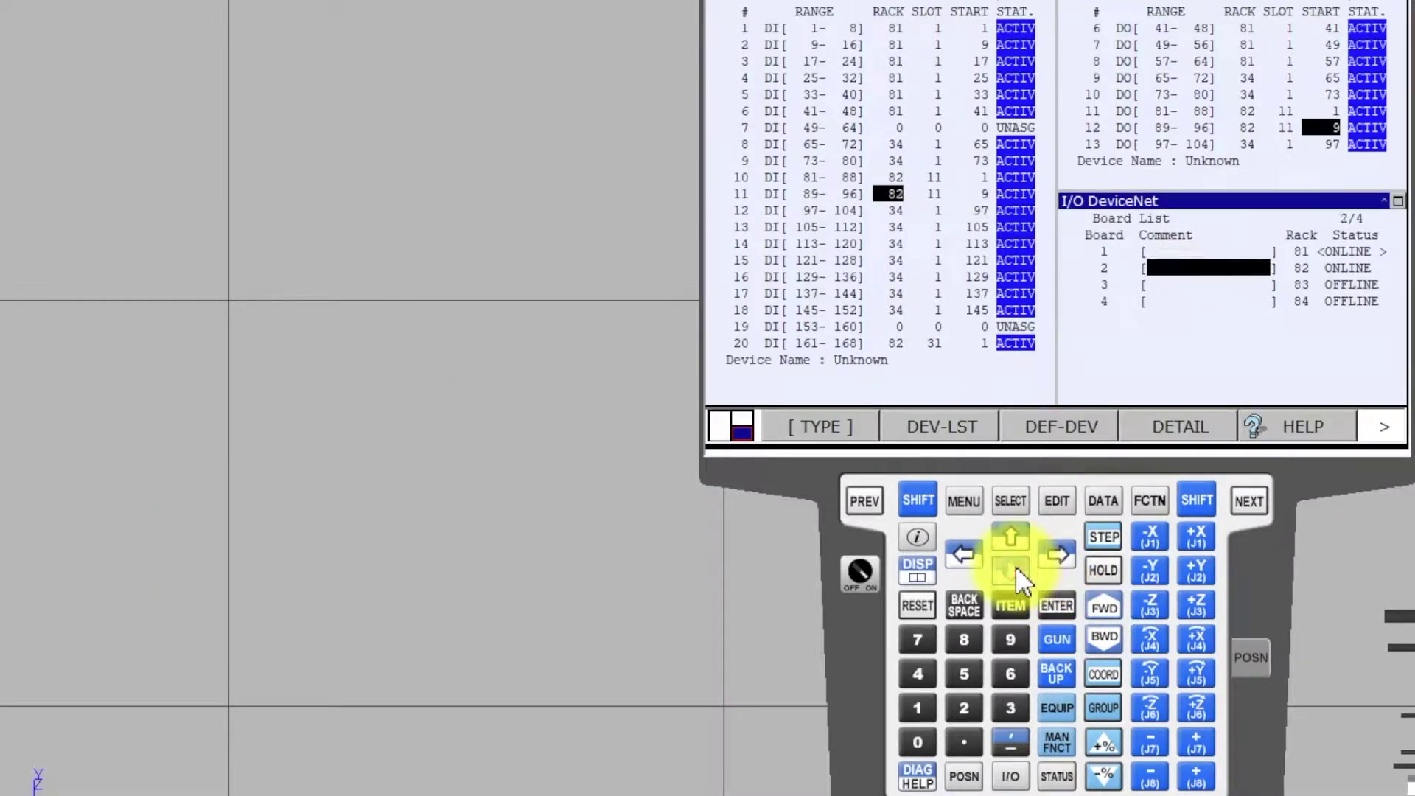
pyautogui.click(955, 426)
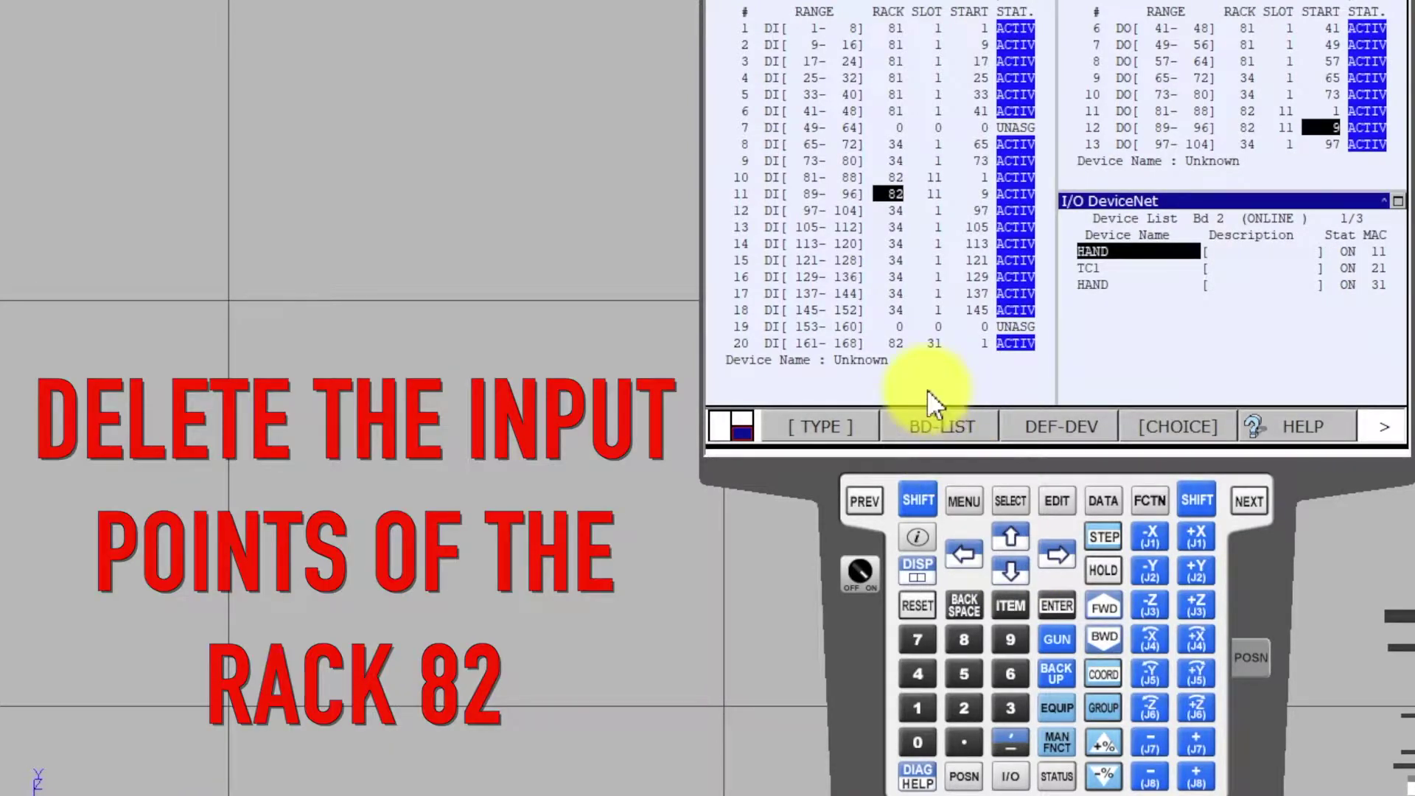
# - Delete the rack 82 assignment of the digital input range DI[81-88]
pyautogui.click(886, 190)
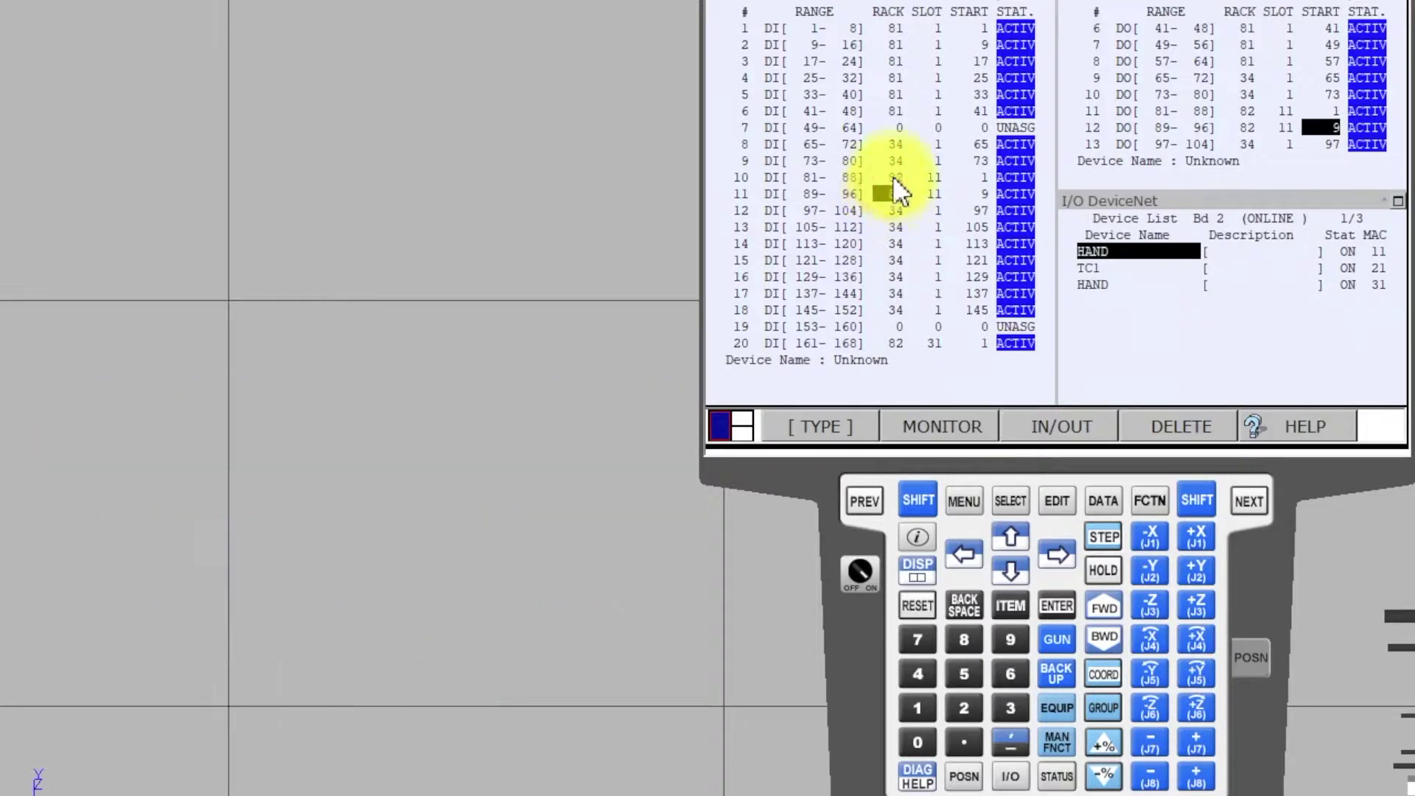
pyautogui.click(893, 176)
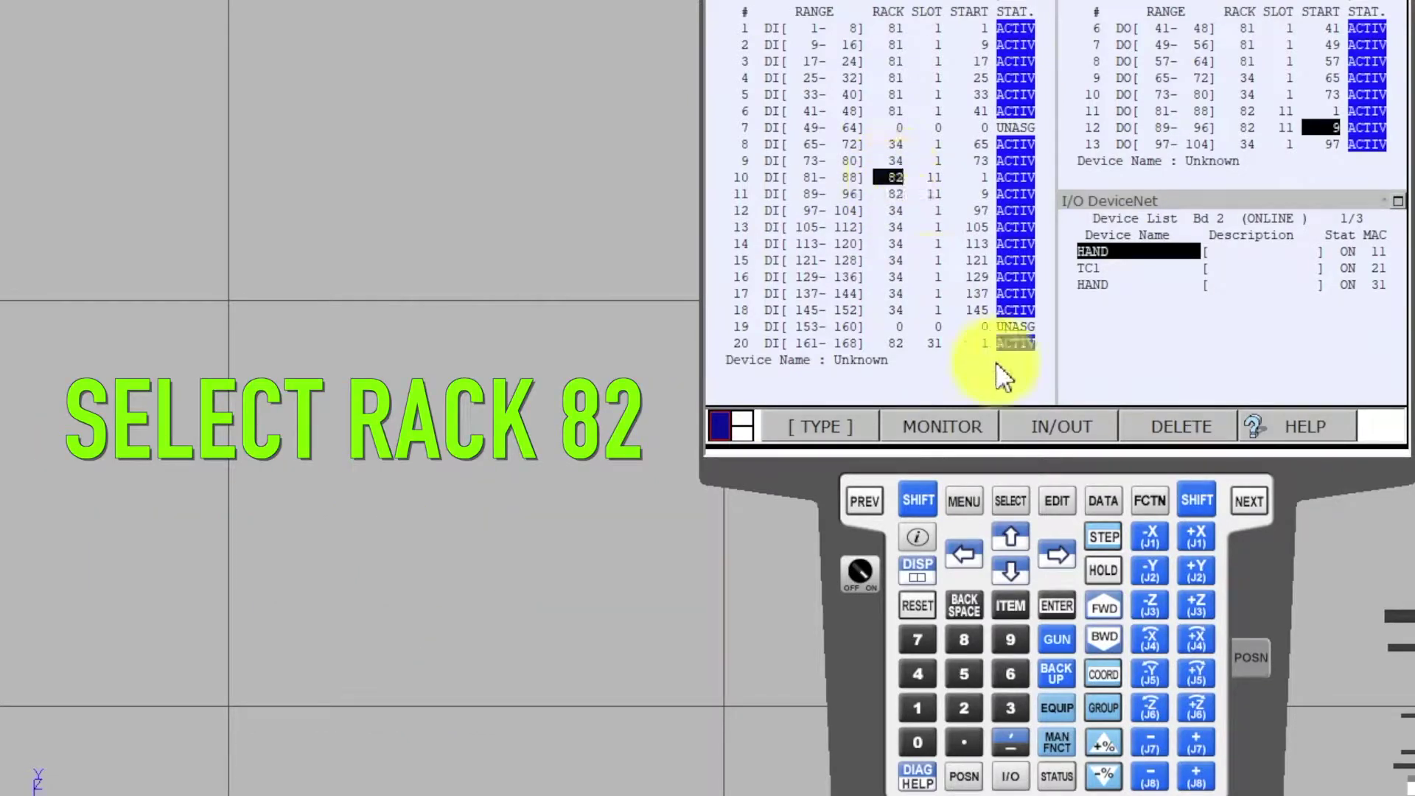
pyautogui.click(1178, 429)
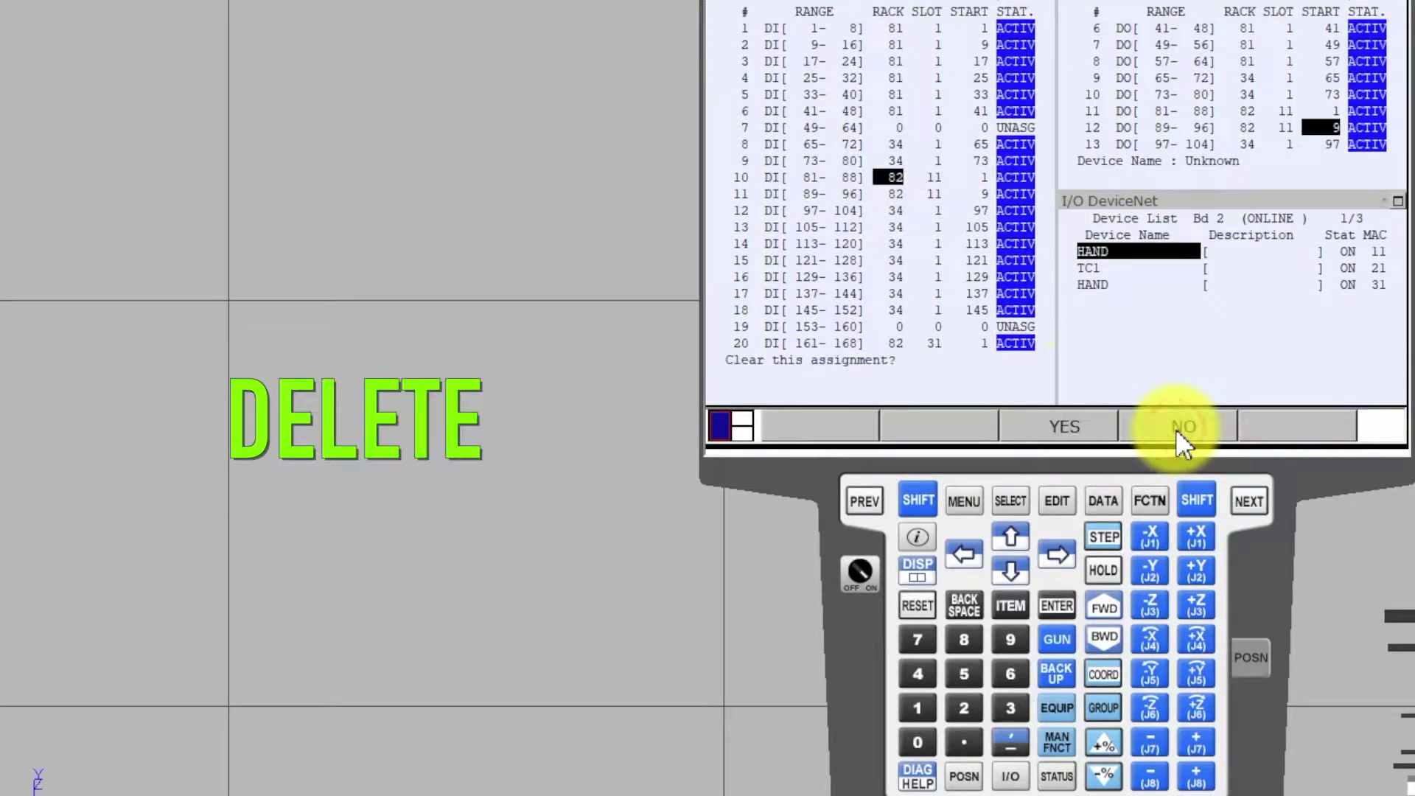
pyautogui.click(1086, 427)
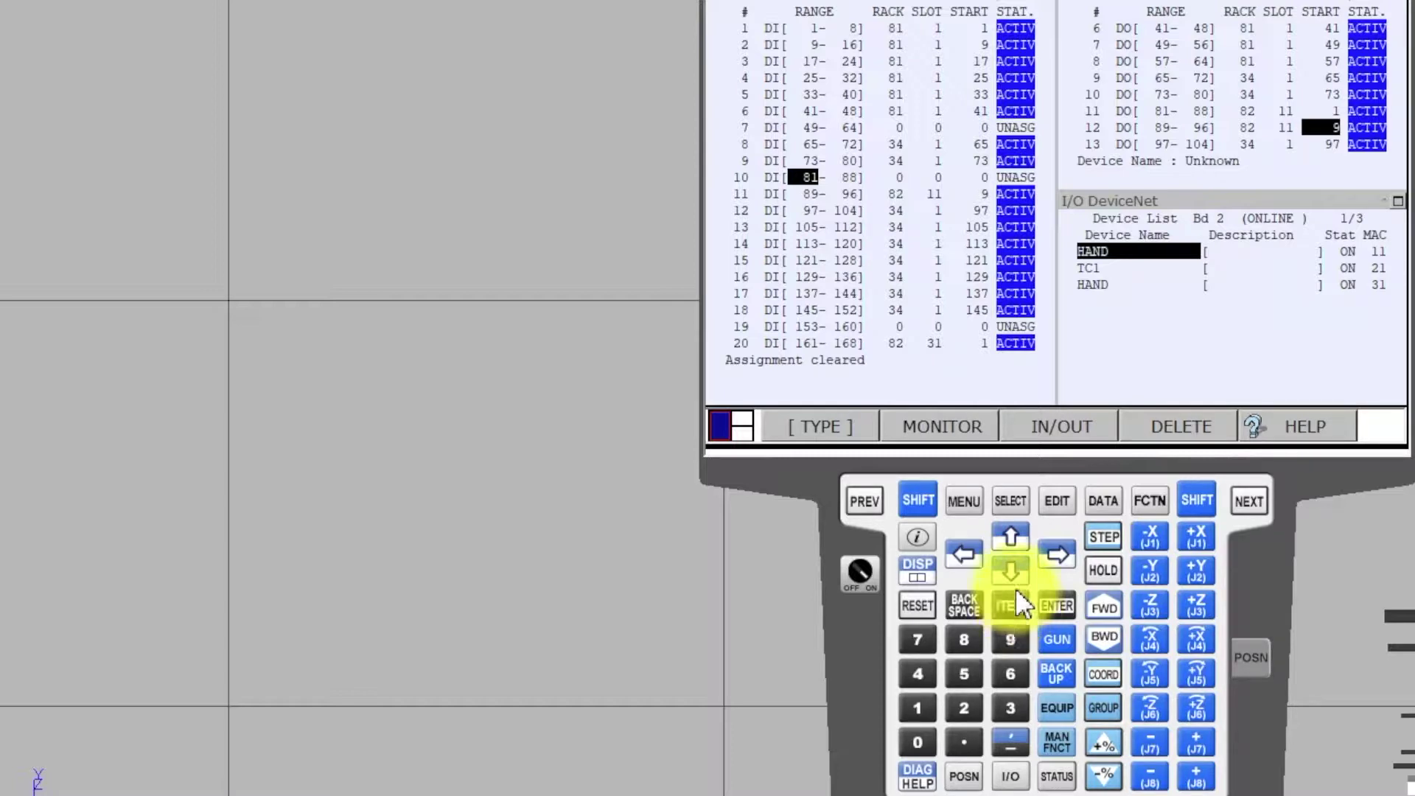
# - Delete the rack 82 assignment of the digital input range DI[89-96]
pyautogui.click(1006, 565)
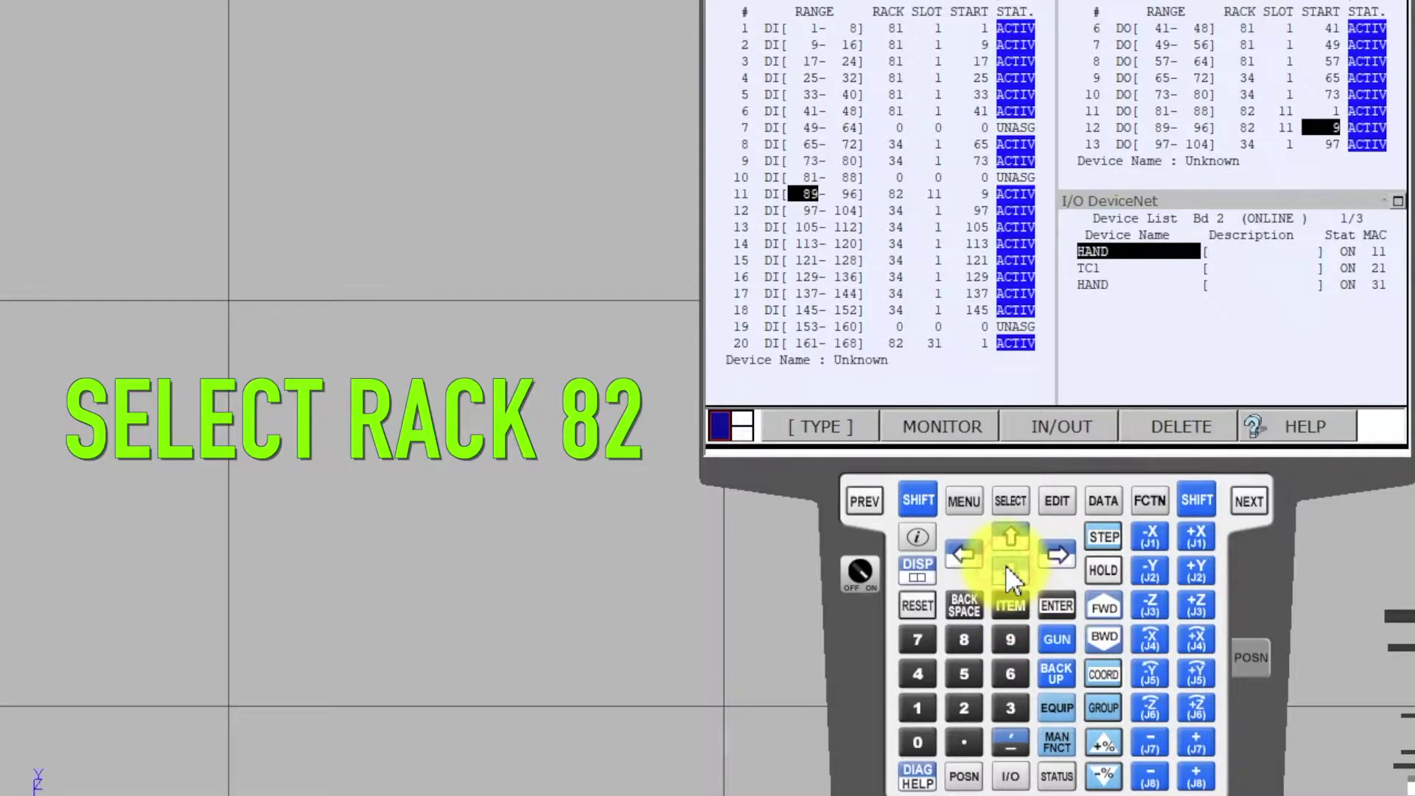
pyautogui.click(1056, 552)
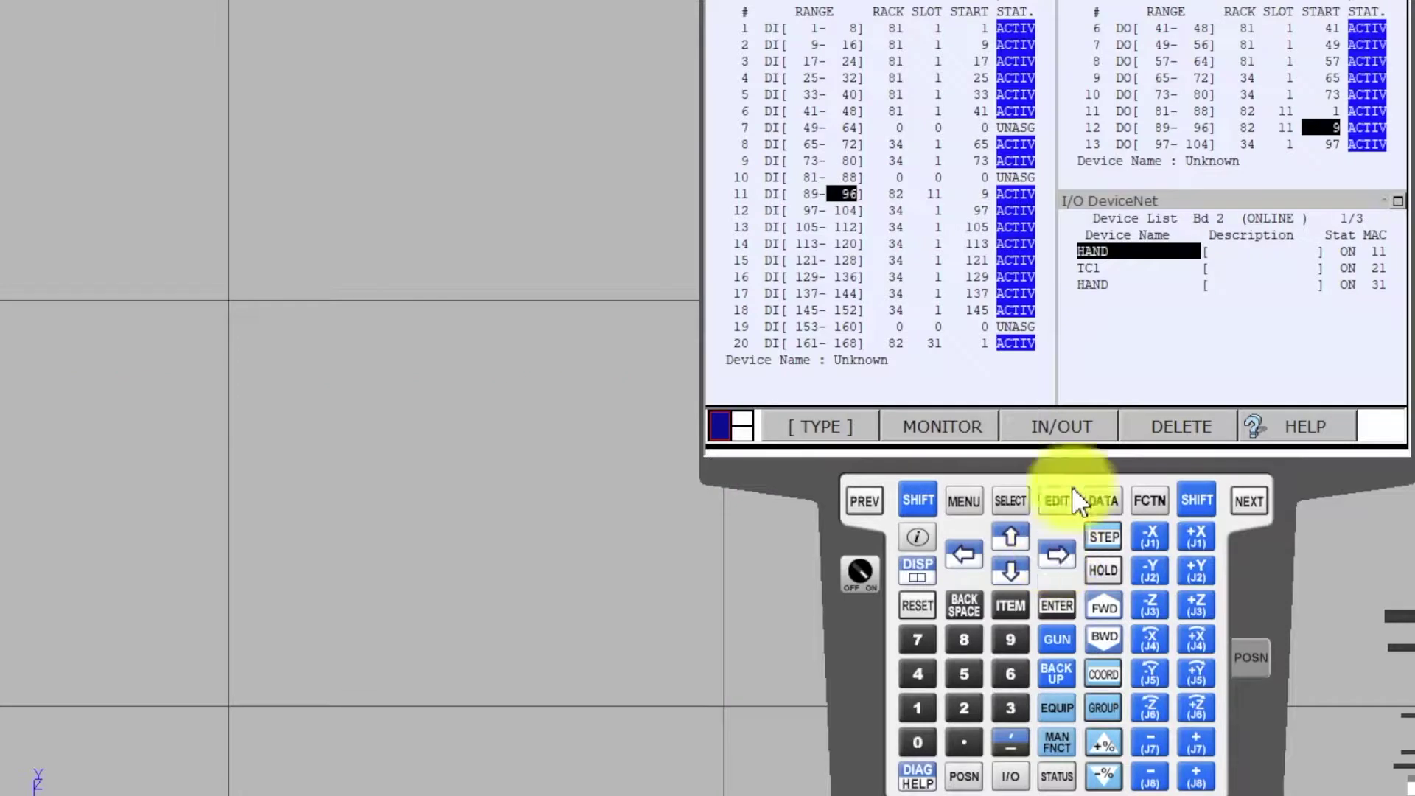
pyautogui.click(1187, 422)
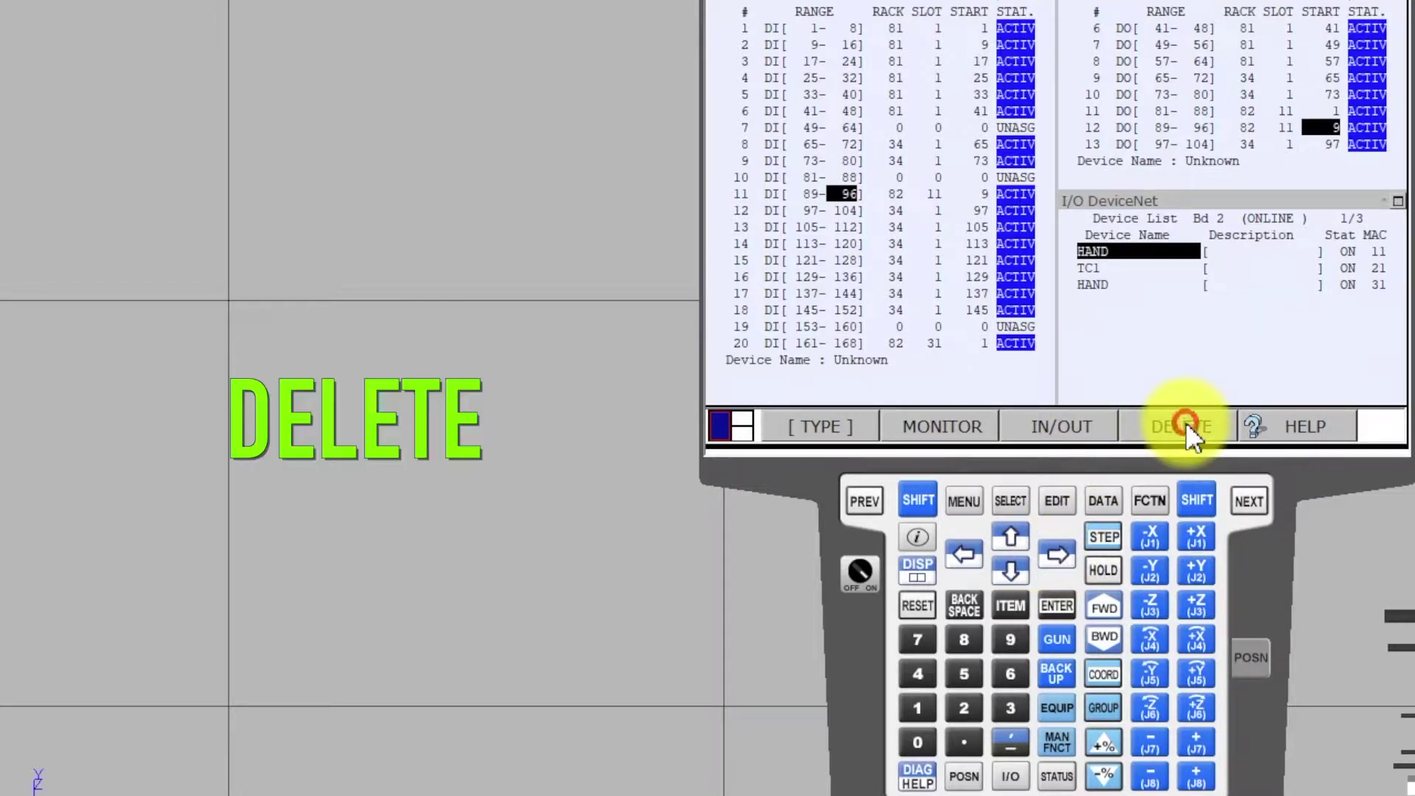
pyautogui.click(1069, 428)
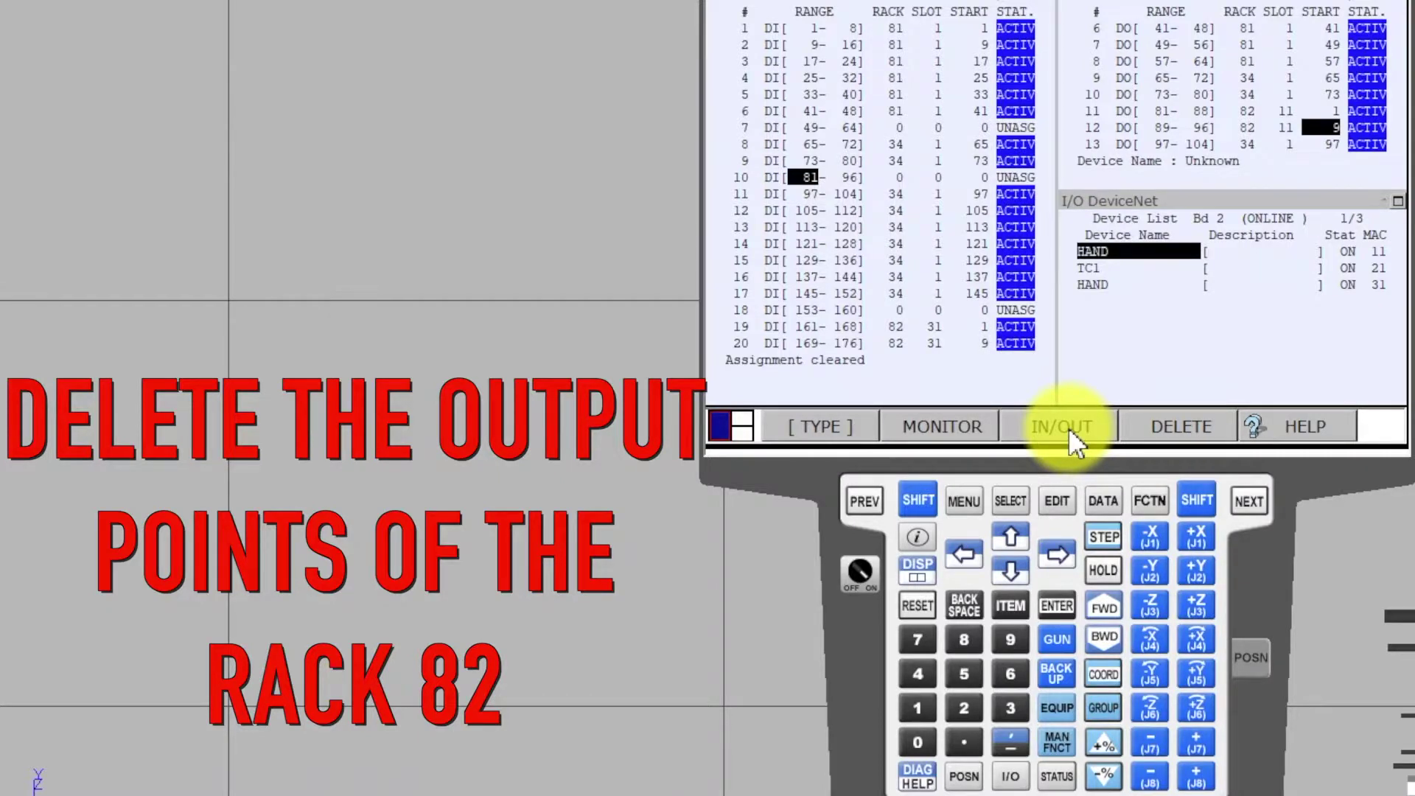
# - Delete the rack 82 assignment of the digital output range DO[81-88] in the second pane
pyautogui.click(1246, 111)
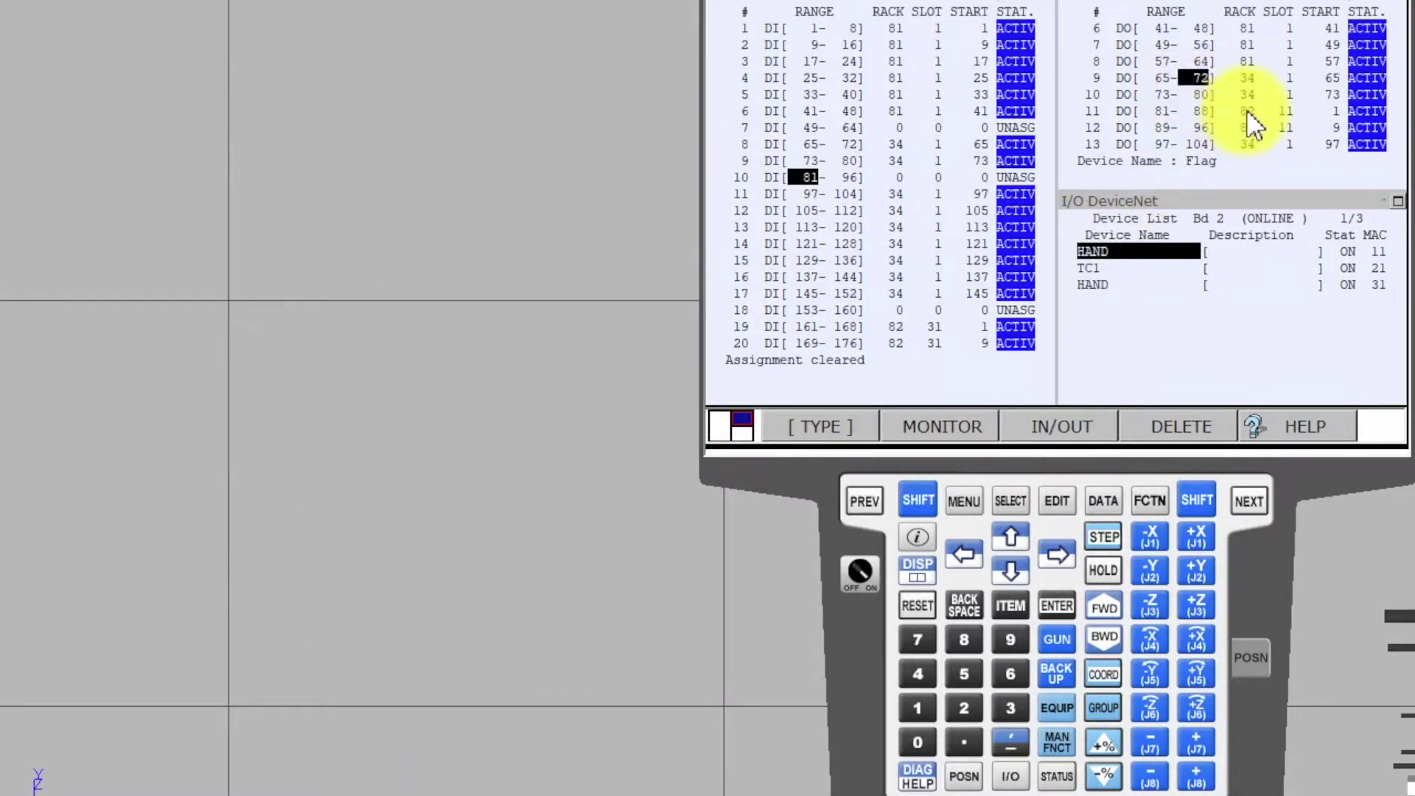
pyautogui.click(1187, 433)
pyautogui.click(1079, 424)
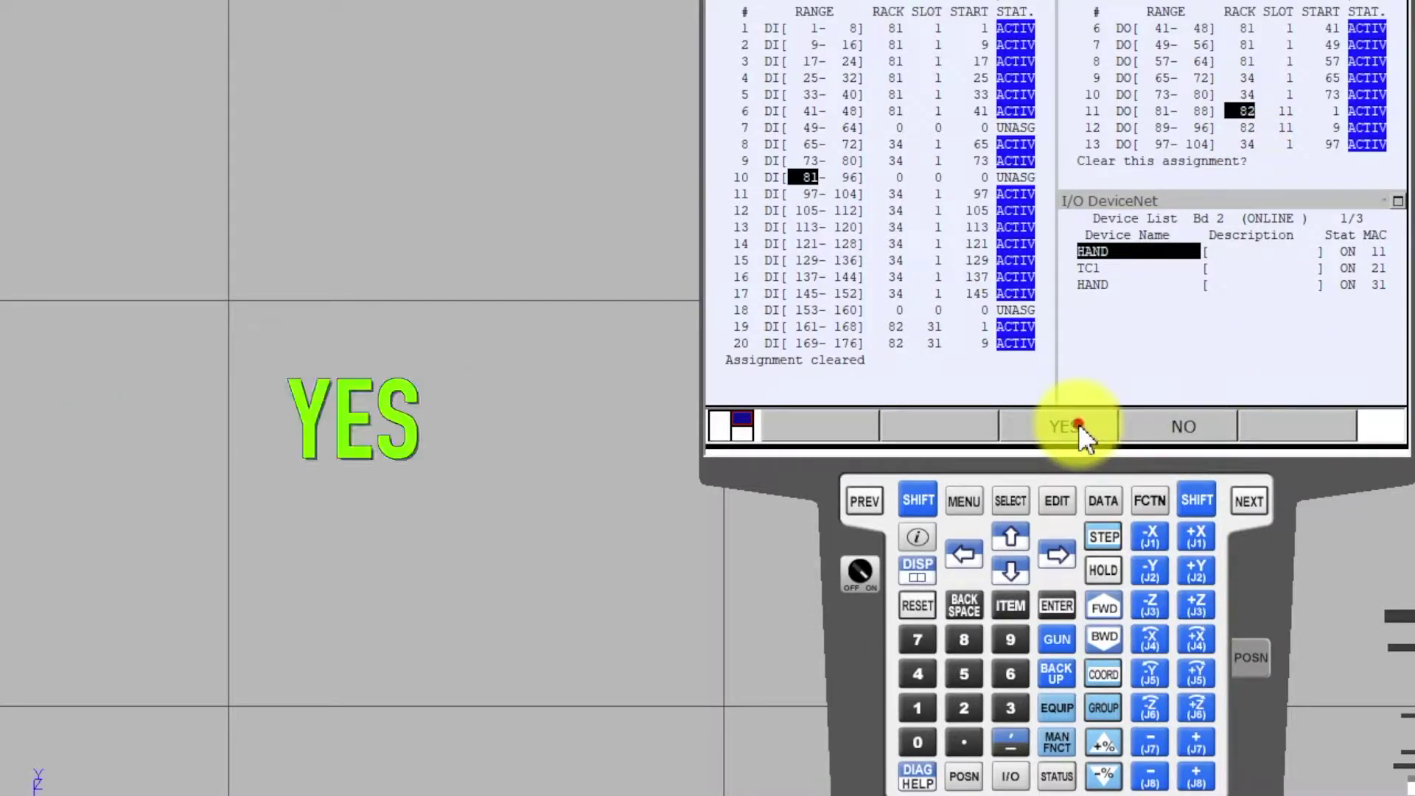
# - Delete the rack 82 assignment of the digital output range DO[89-96]
pyautogui.click(1009, 570)
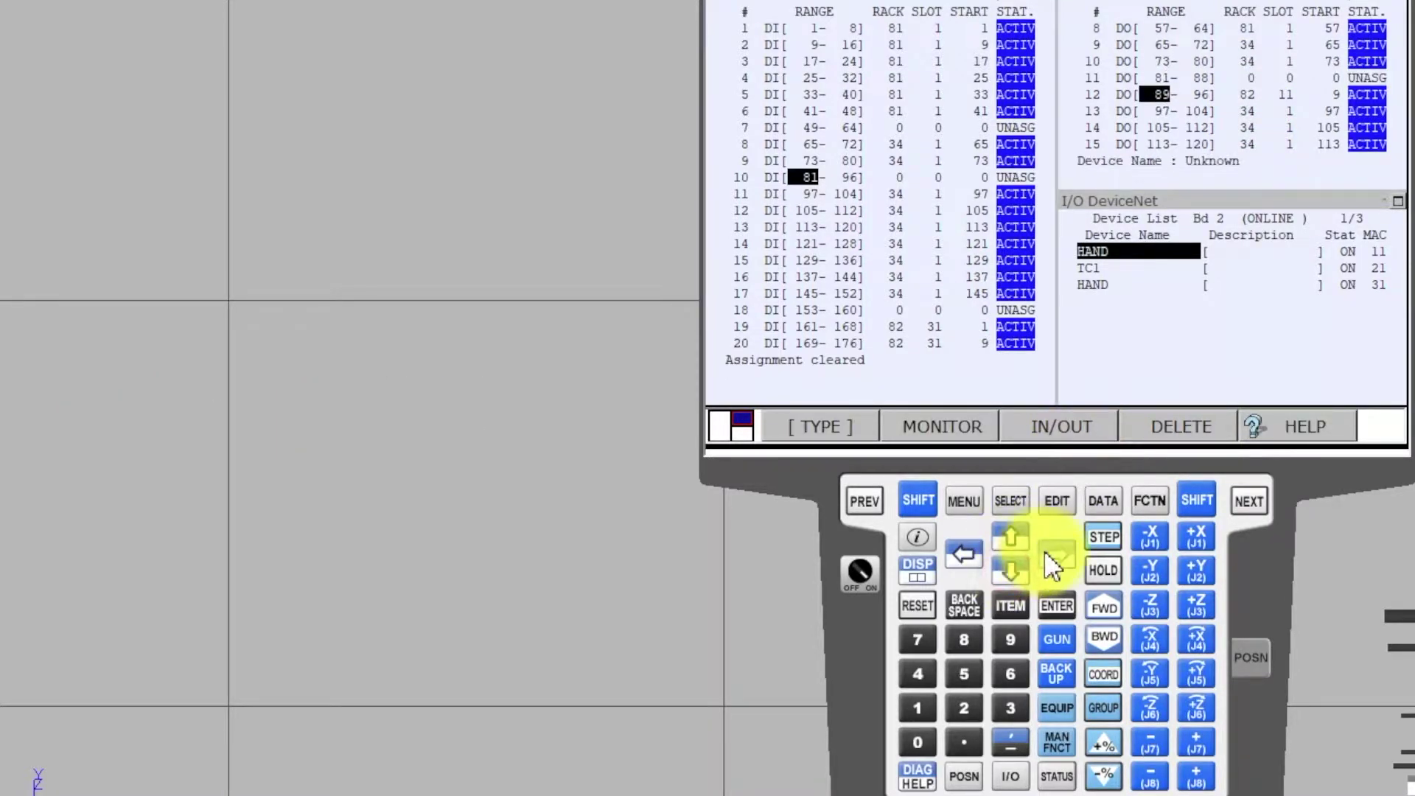
pyautogui.click(1178, 424)
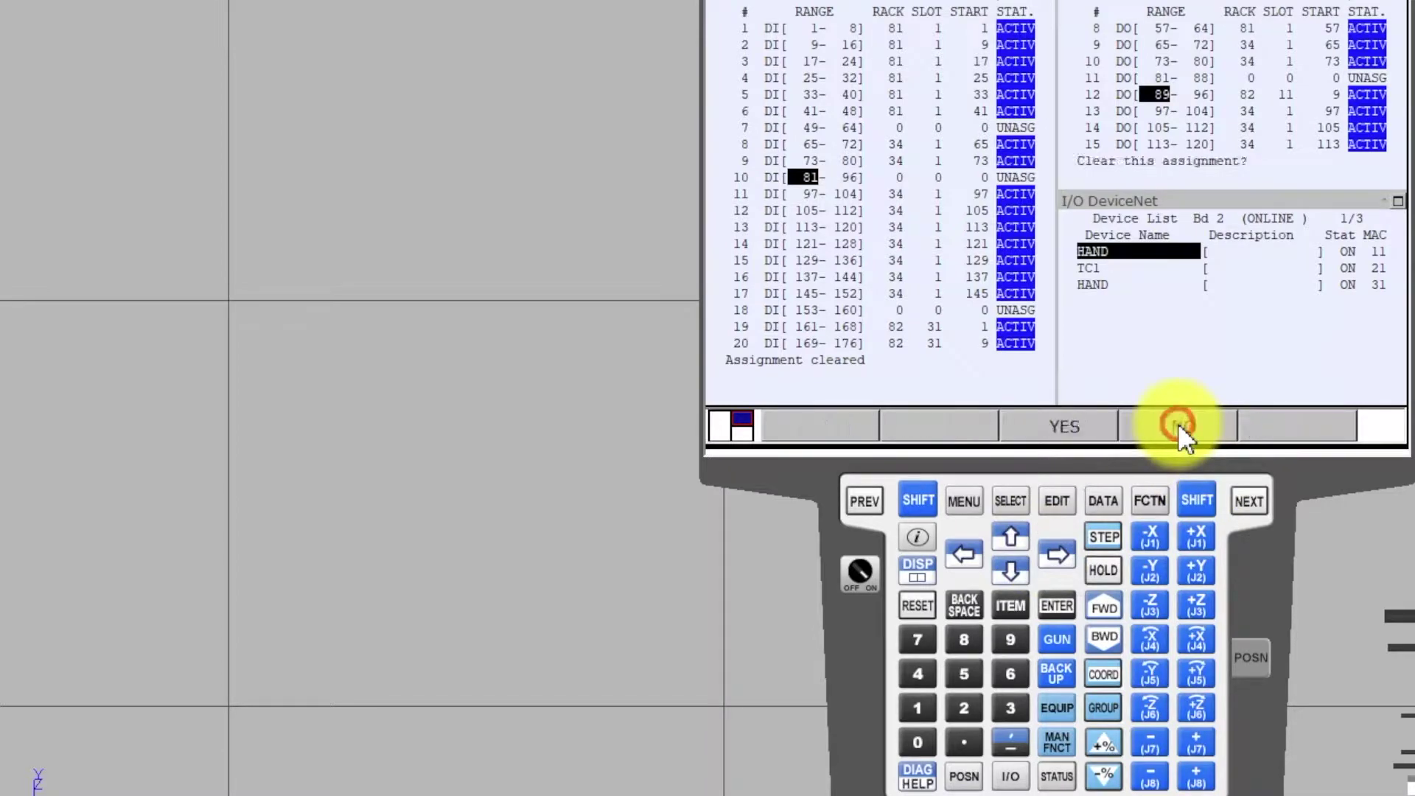
pyautogui.click(1082, 424)
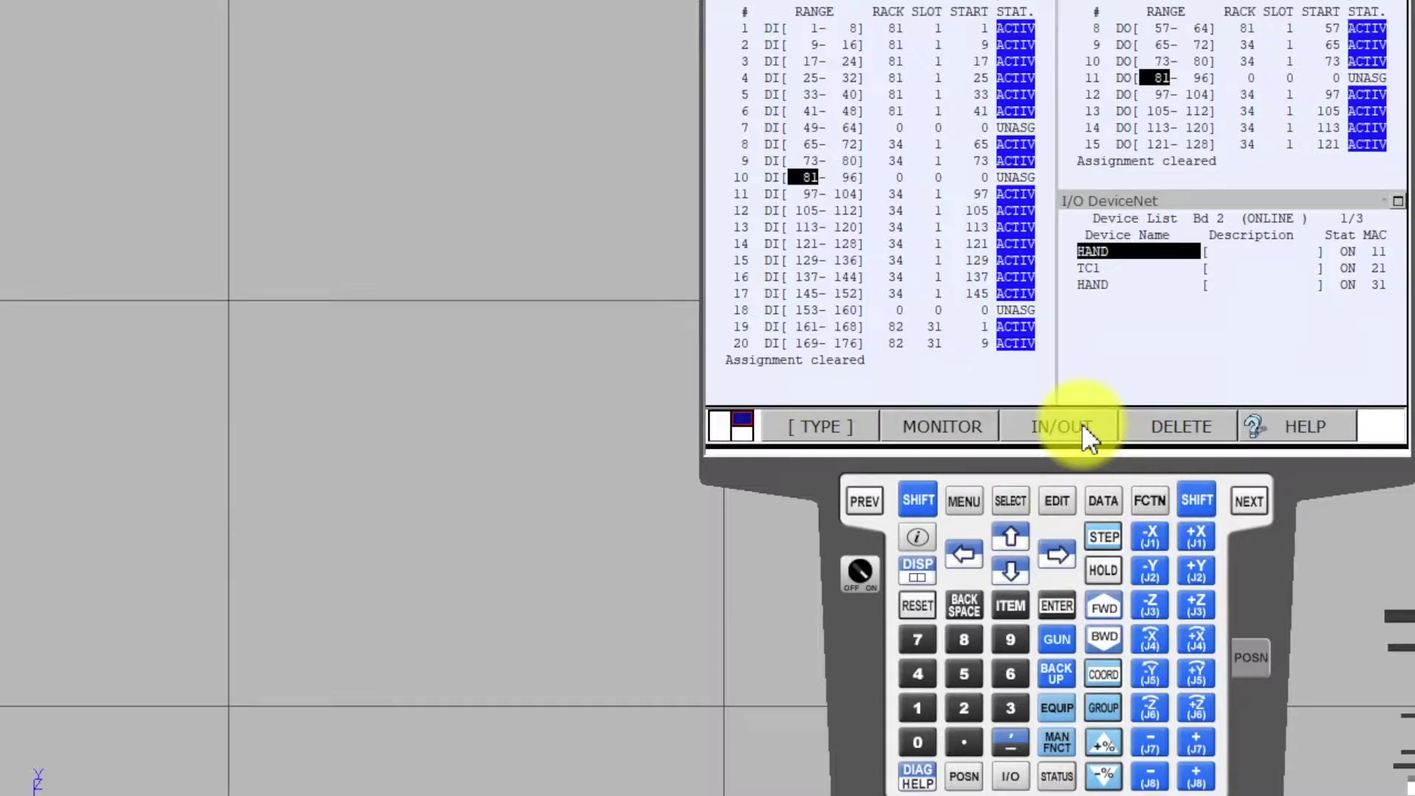
# - Set the DeviceNet device HAND with MAC 11 offline in the board 2 device list
pyautogui.click(1132, 248)
pyautogui.click(1060, 552)
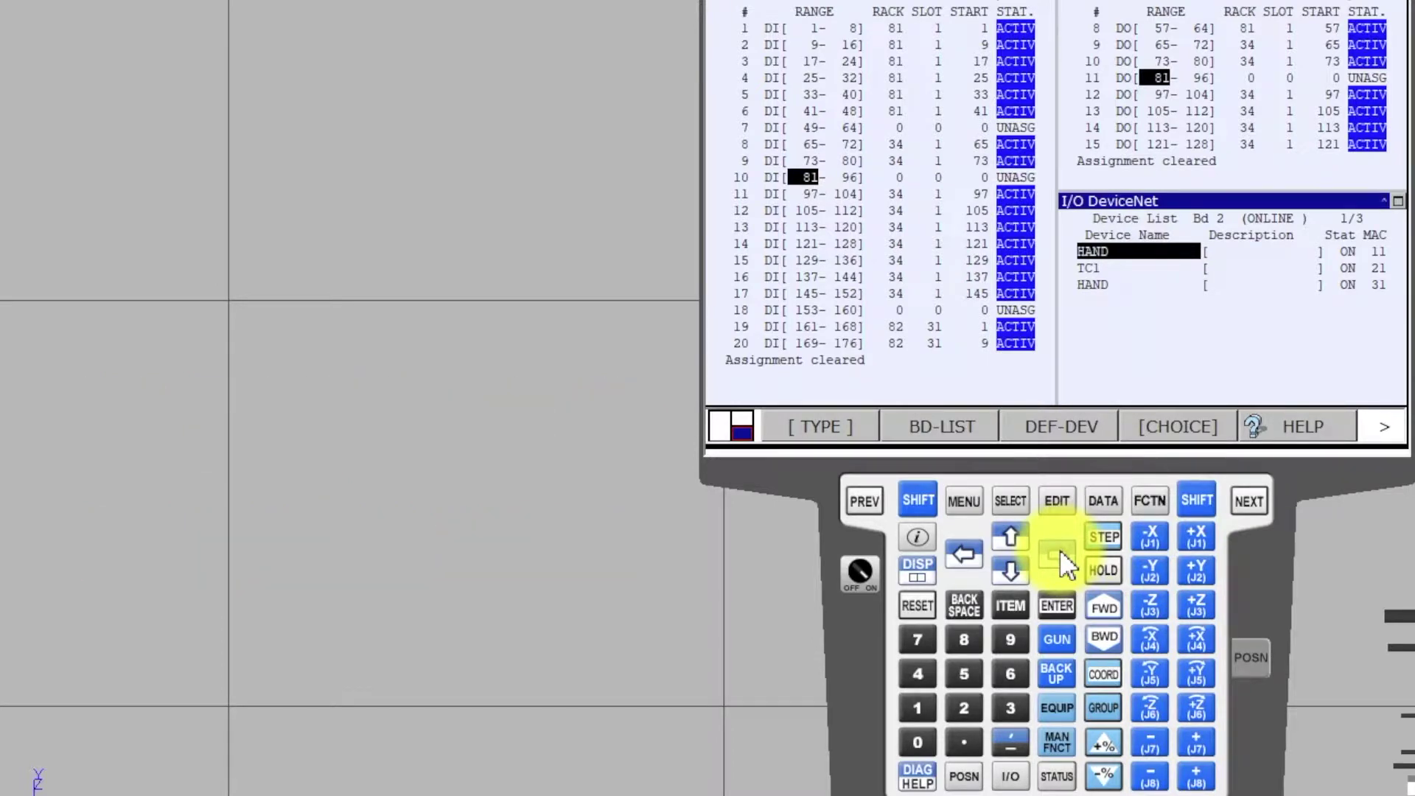
pyautogui.click(1233, 511)
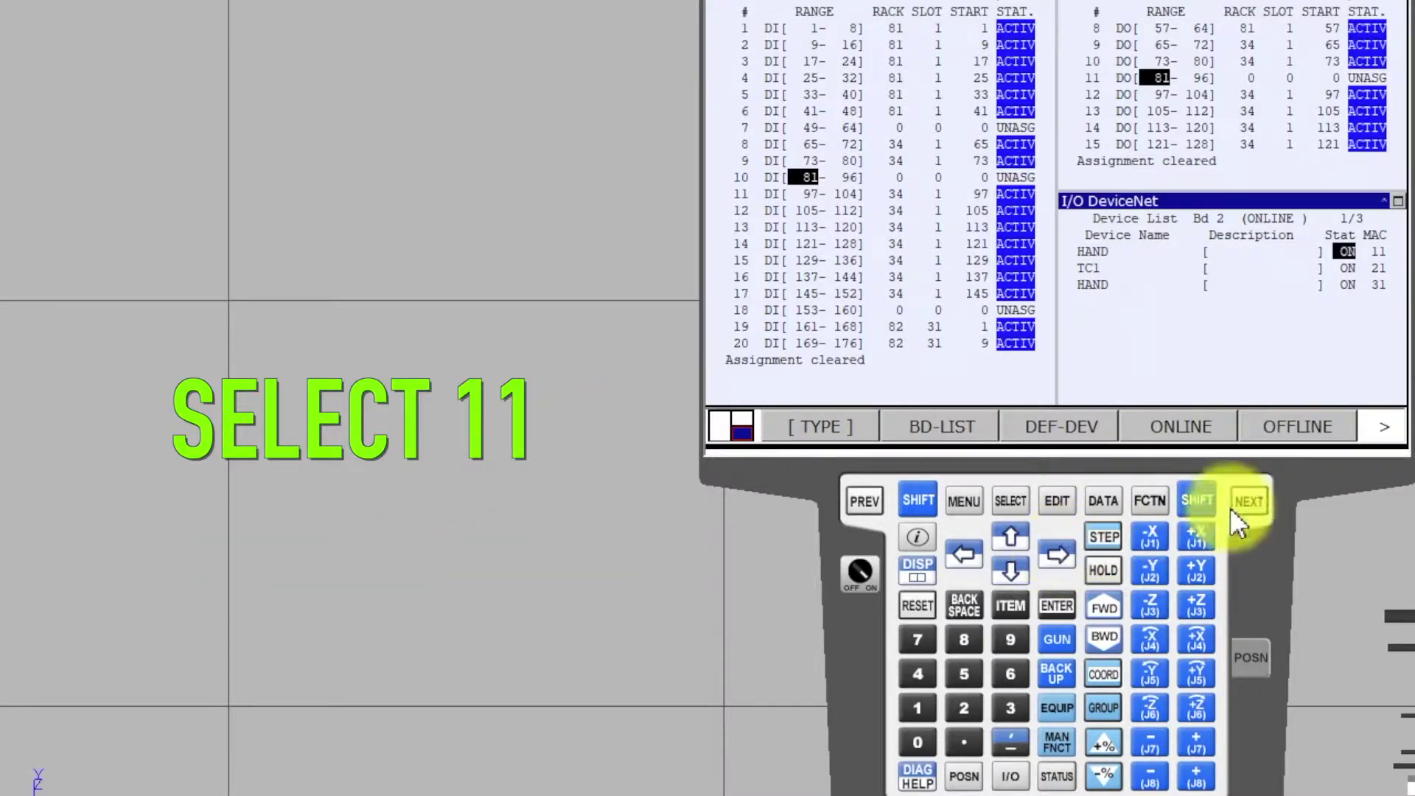
pyautogui.click(1286, 420)
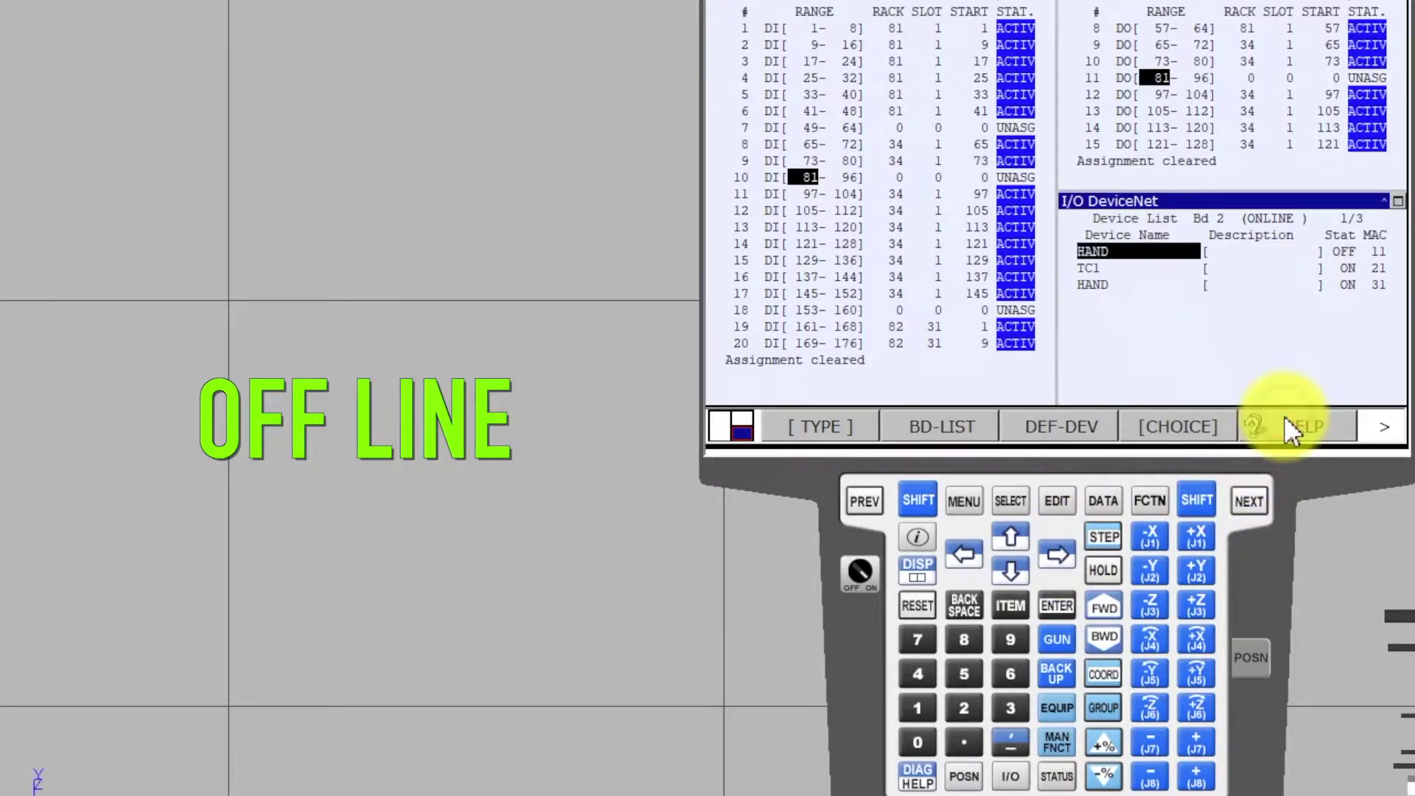
# - Delete the HAND device with MAC 11 from the board 2 device list and confirm the deletion
pyautogui.click(1386, 427)
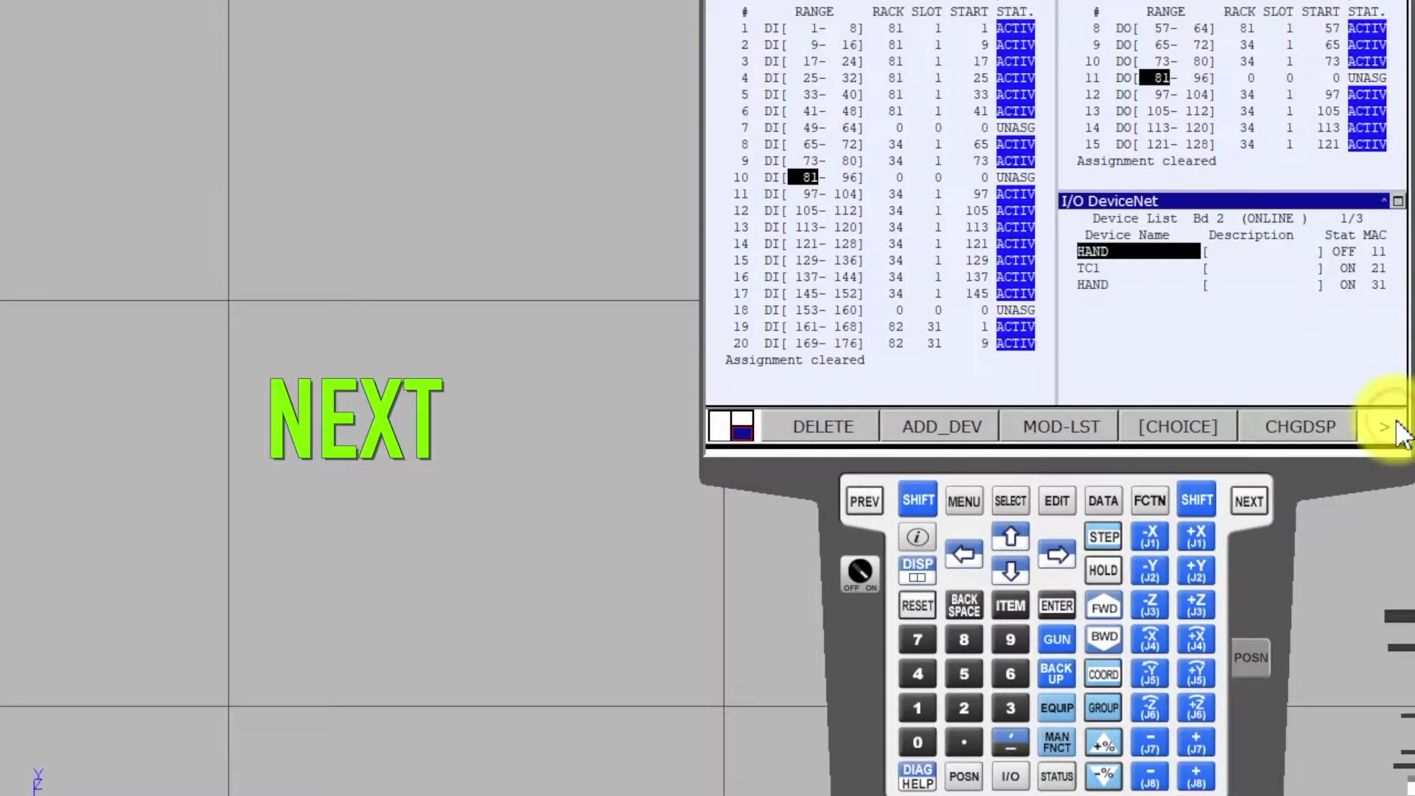
pyautogui.click(836, 426)
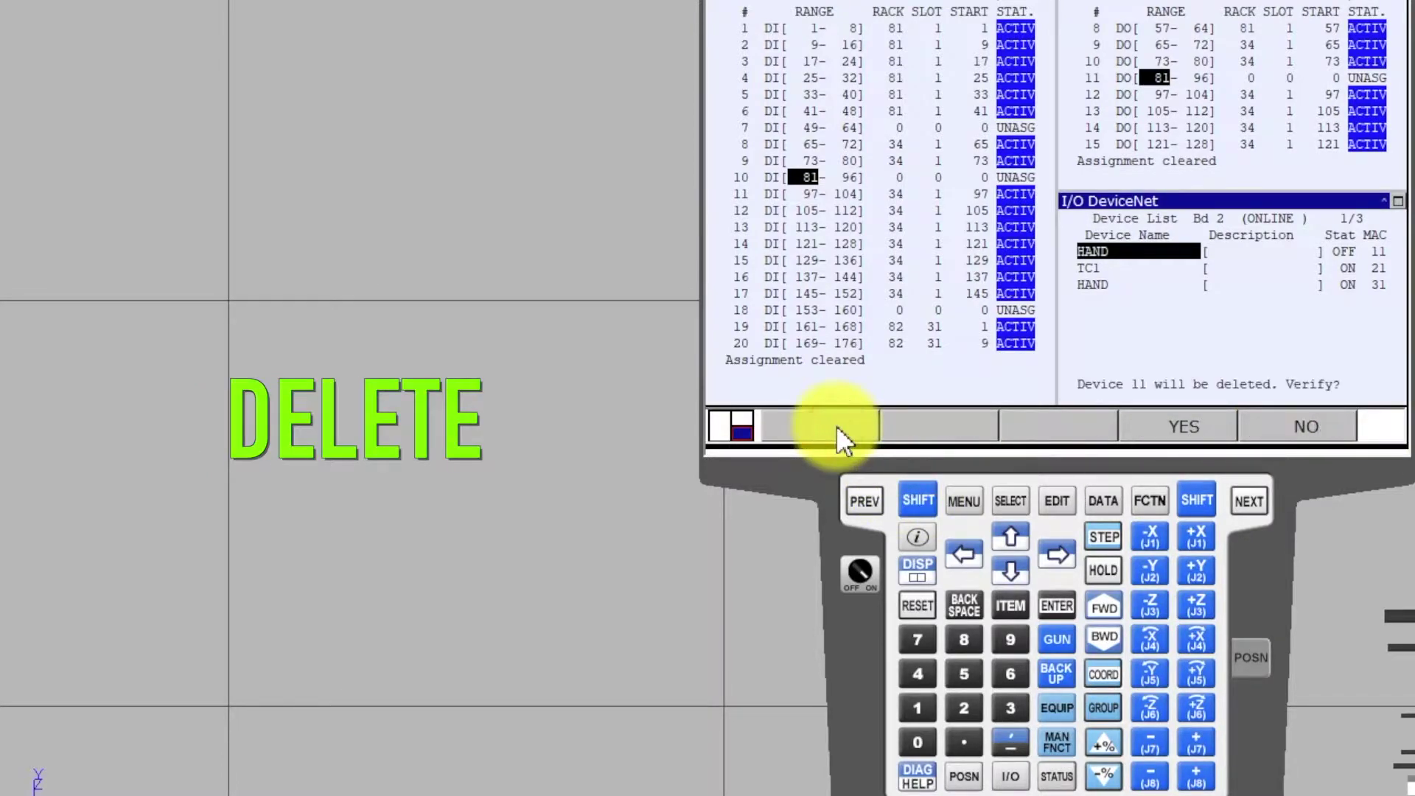
pyautogui.click(1199, 425)
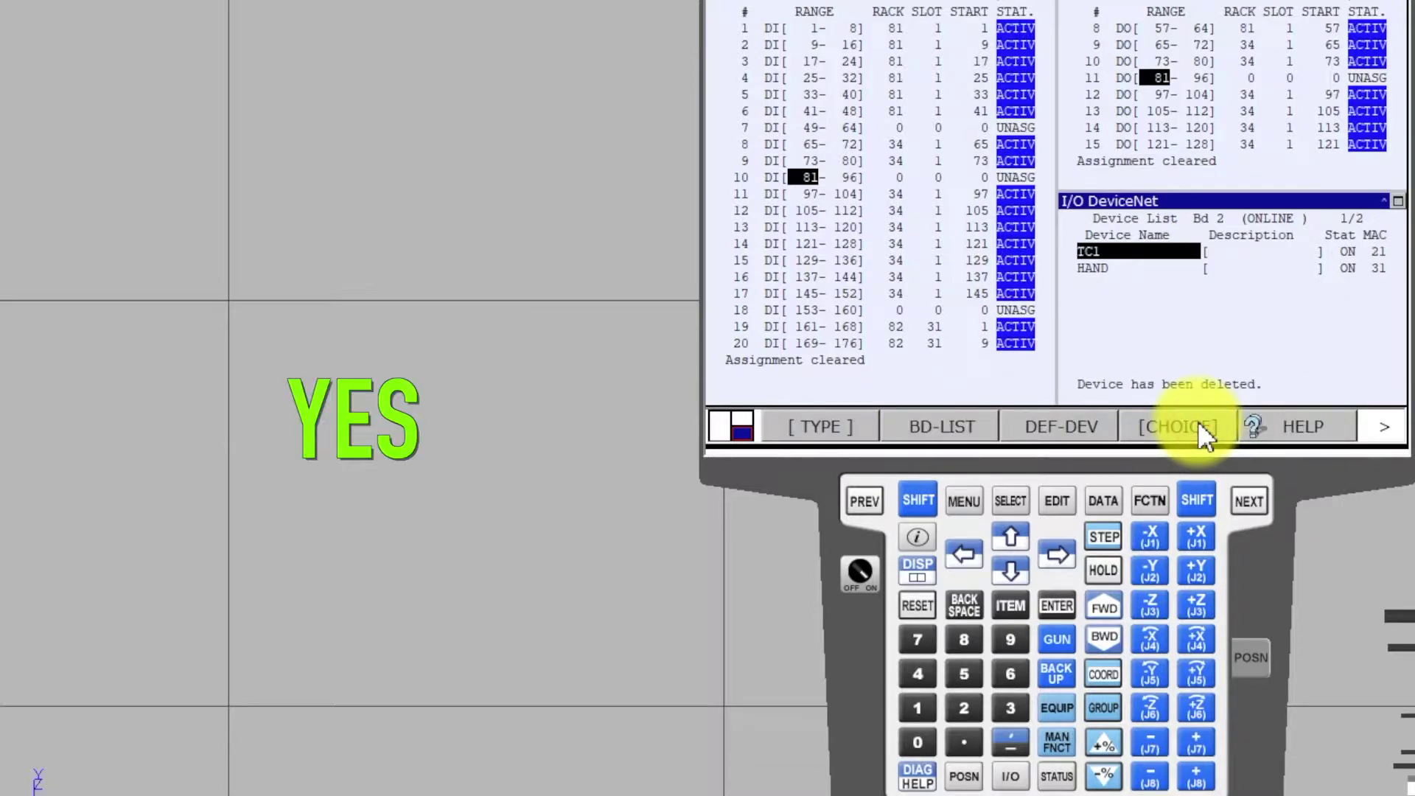
# - Cycle the controller's power from the second page of functions and confirm the restart
pyautogui.click(1150, 501)
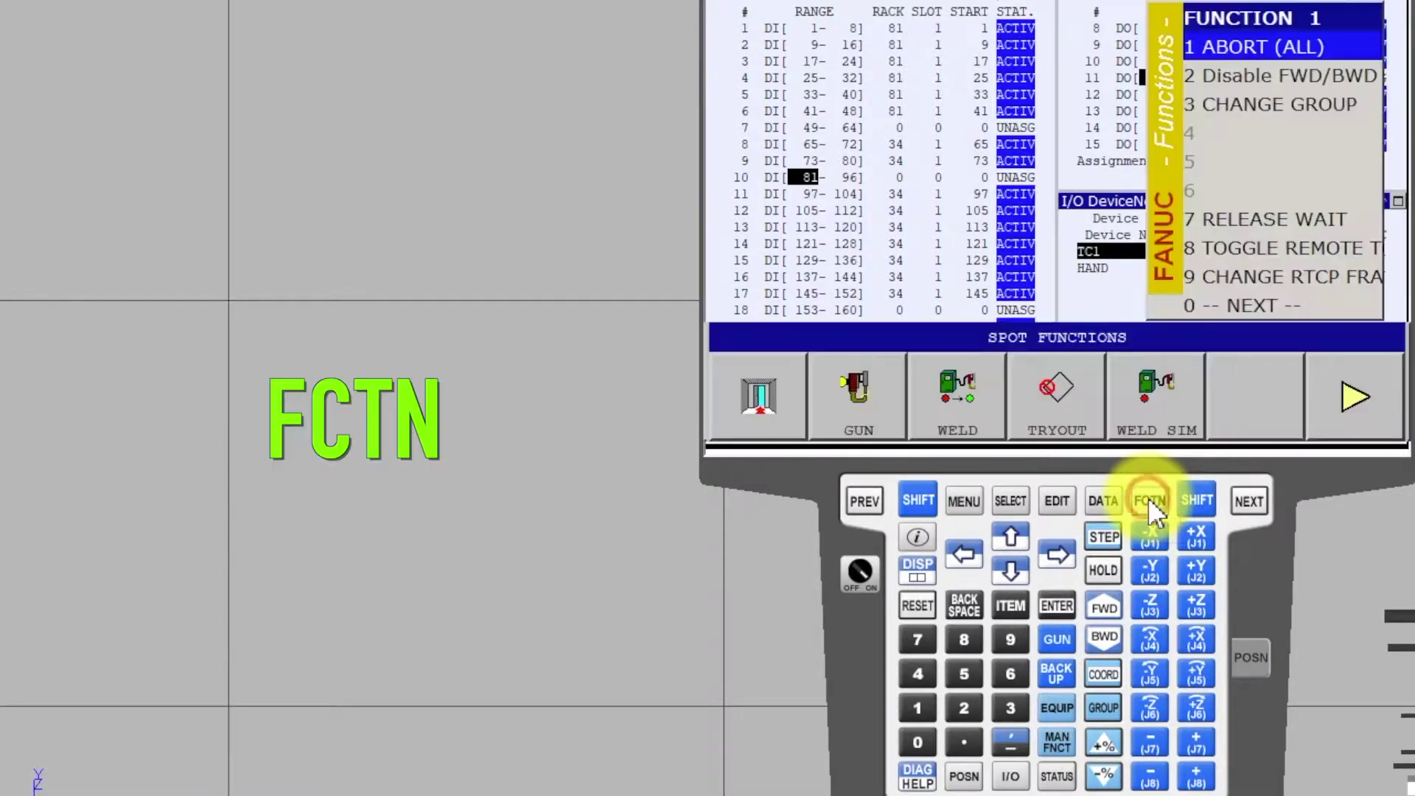
pyautogui.click(1006, 570)
pyautogui.click(1007, 570)
pyautogui.click(1007, 570)
pyautogui.click(1006, 570)
pyautogui.click(1052, 601)
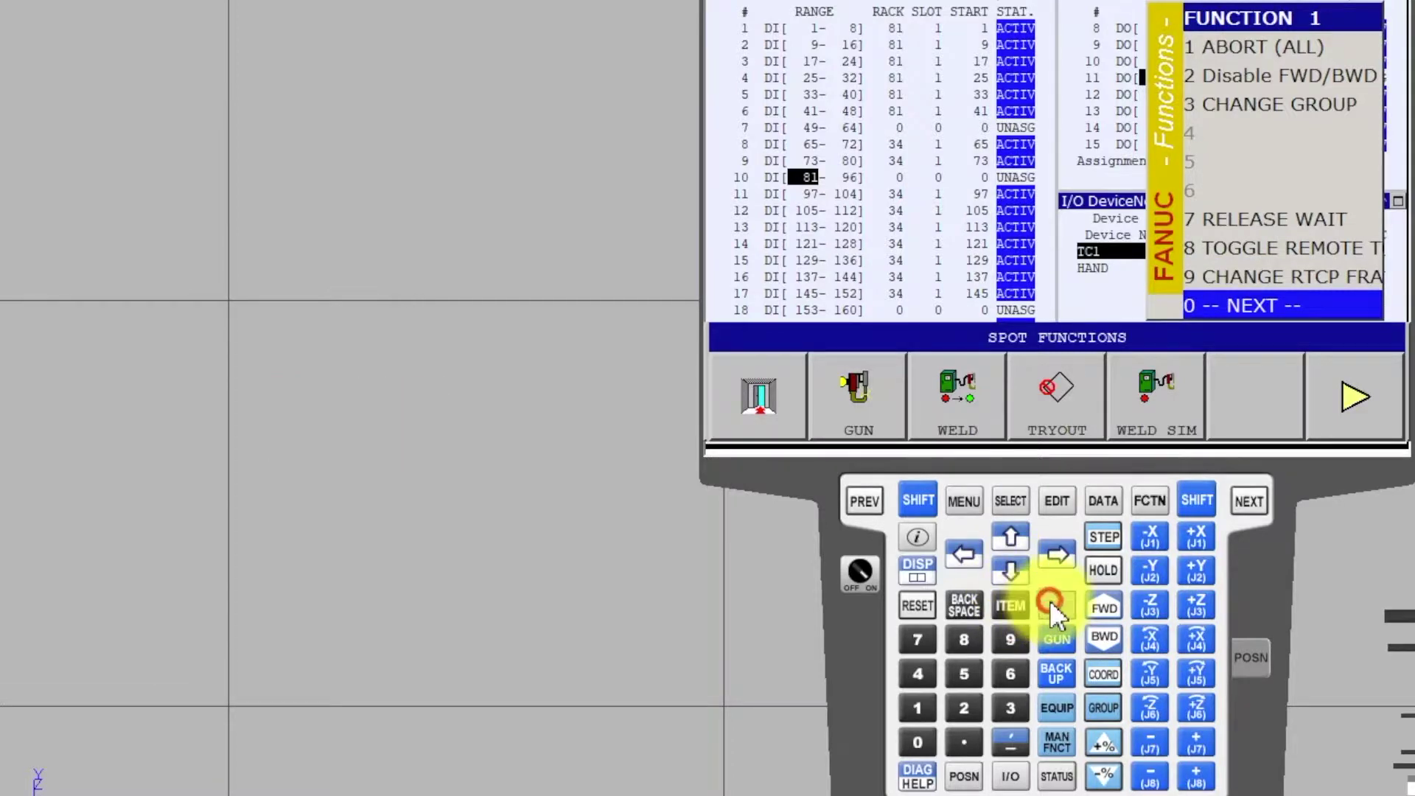
pyautogui.click(1018, 563)
pyautogui.click(1017, 563)
pyautogui.click(1018, 563)
pyautogui.click(1018, 563)
pyautogui.click(1017, 564)
pyautogui.click(1055, 602)
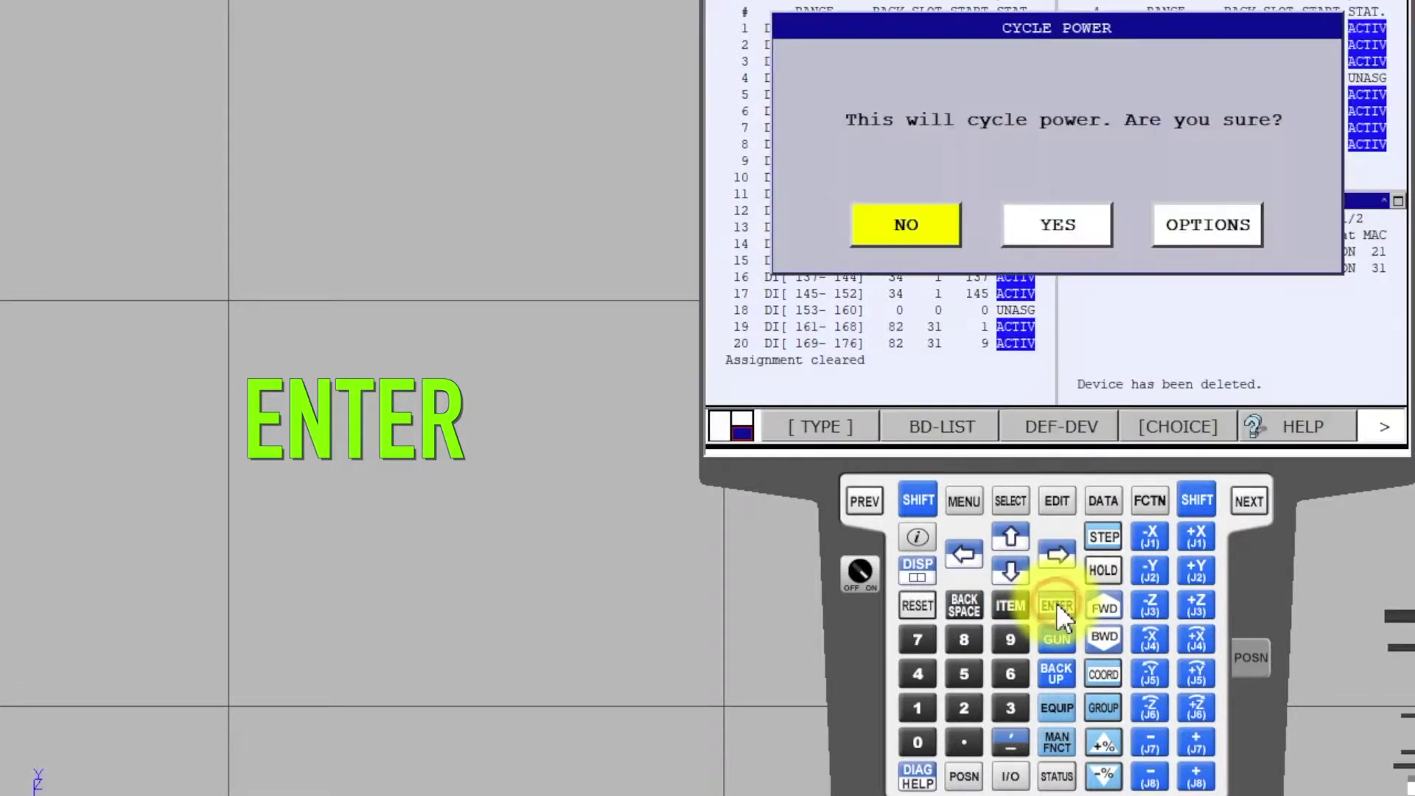
pyautogui.click(1051, 555)
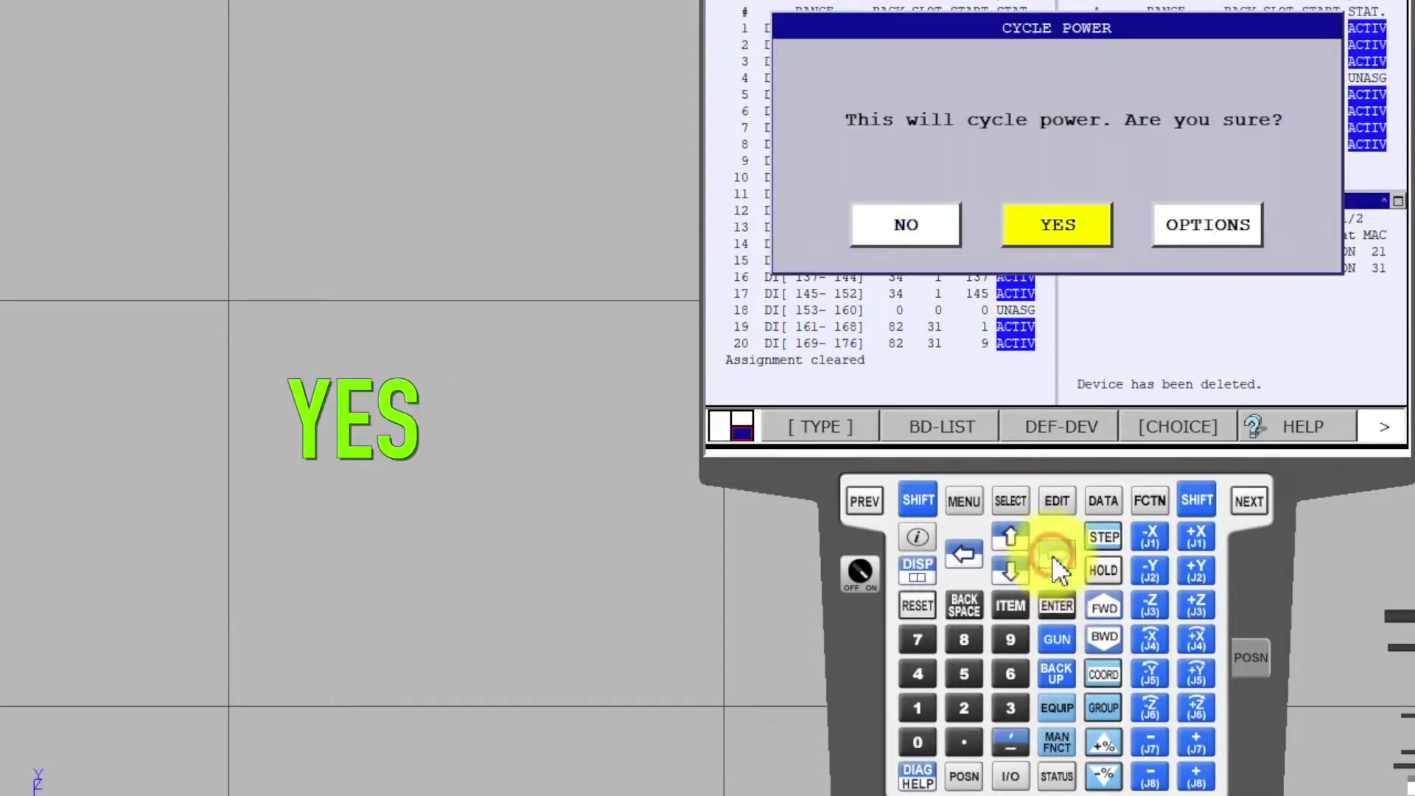
pyautogui.click(1058, 604)
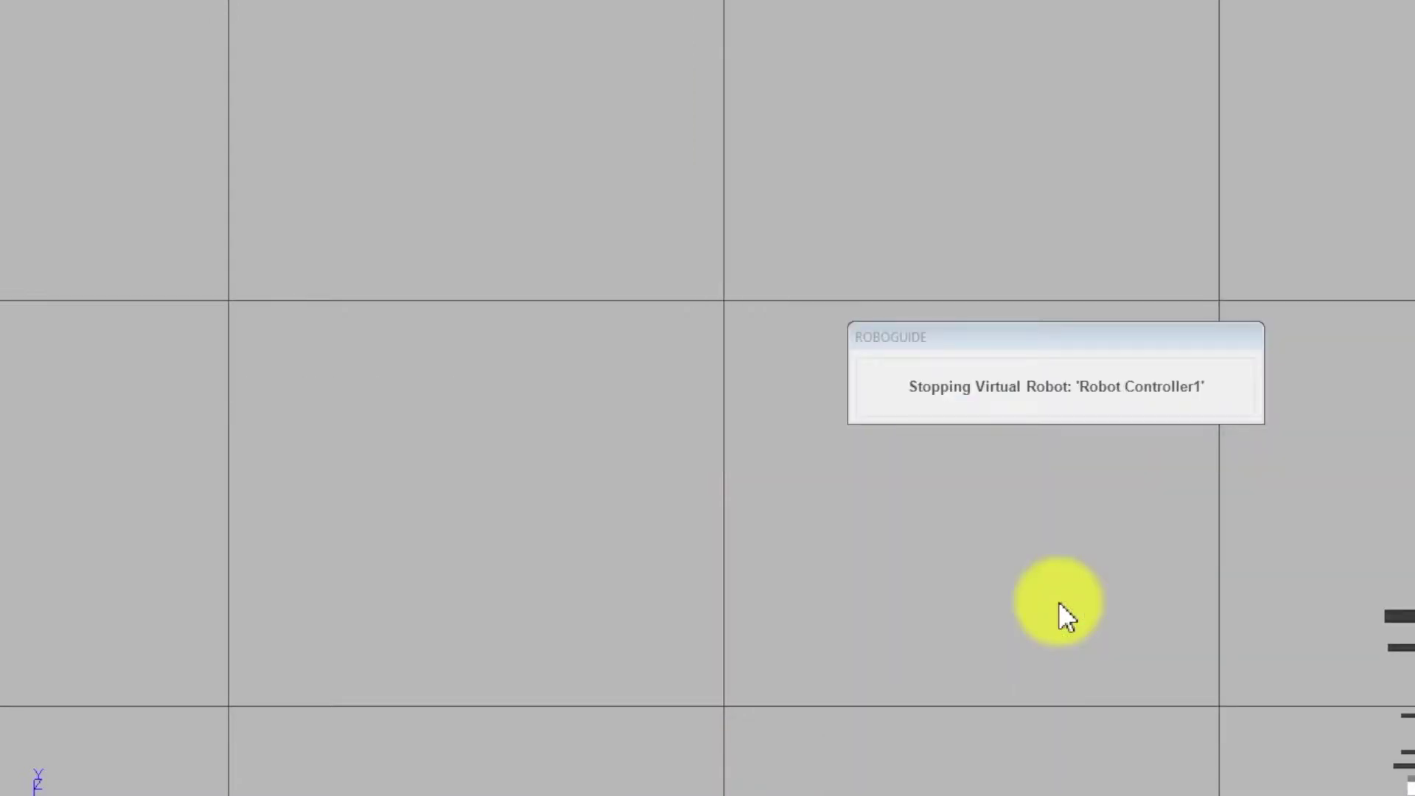
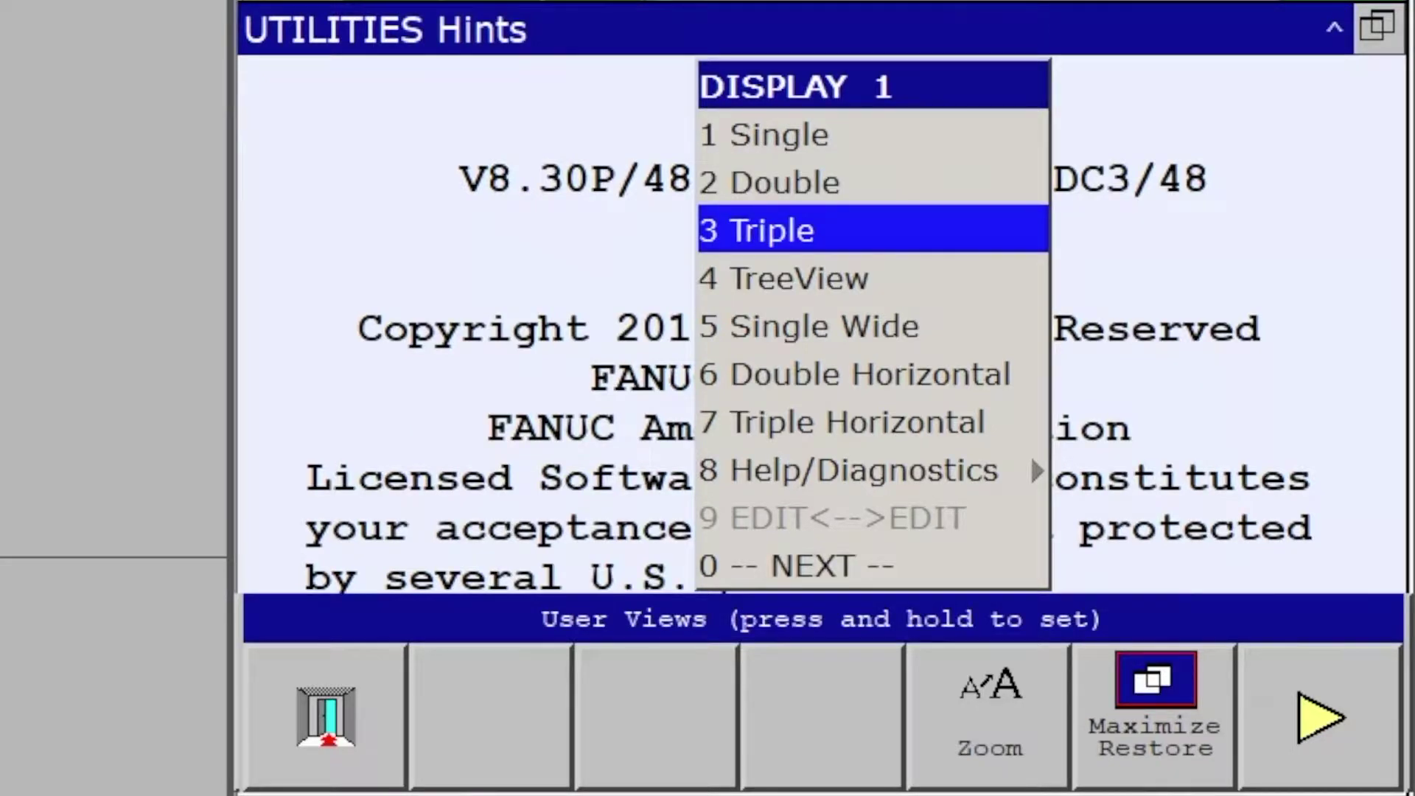
# - Switch the pendant display to the Triple view and open the digital I/O screen in the first pane
pyautogui.press('Return')
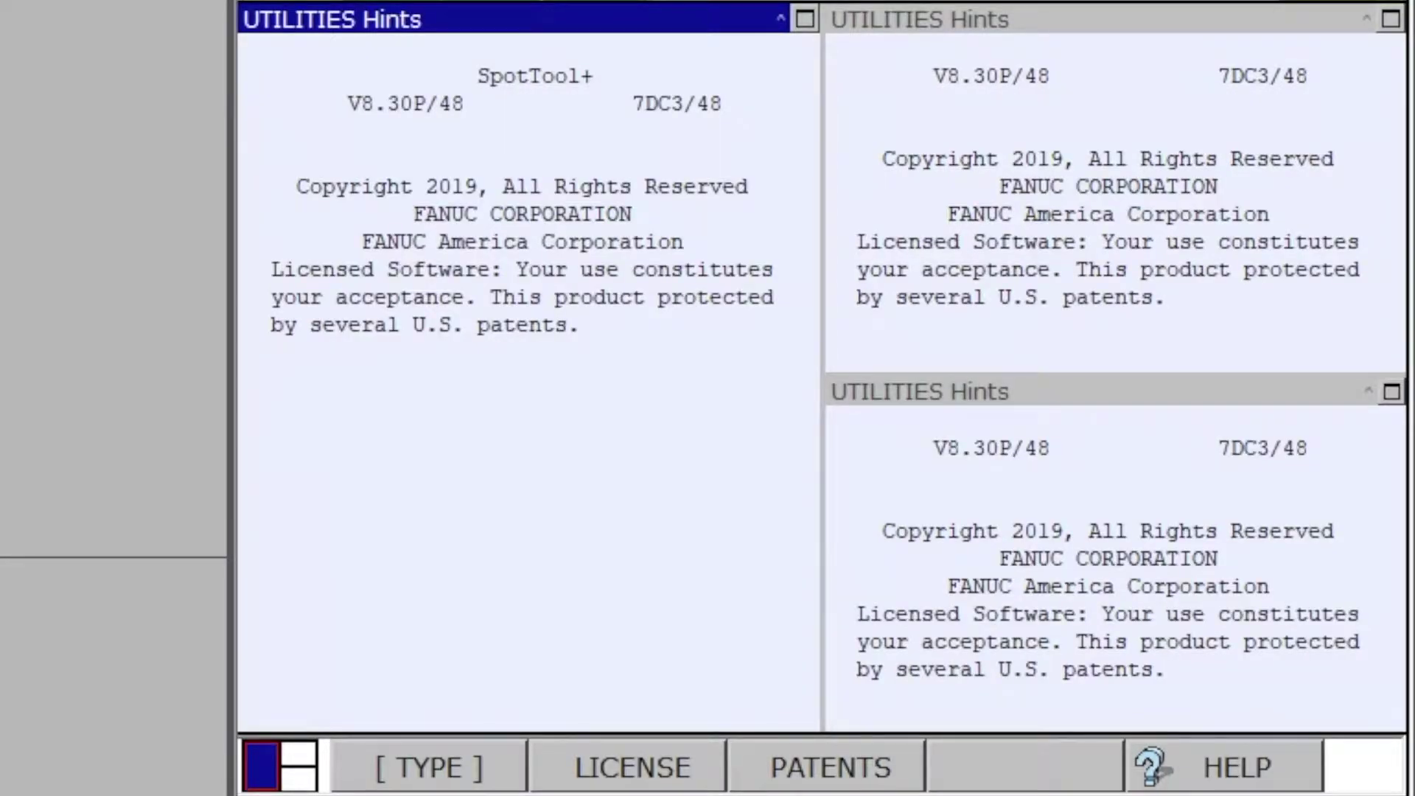
pyautogui.press('F10')
pyautogui.press('Down')
pyautogui.press('Down')
pyautogui.press('Down')
pyautogui.press('Down')
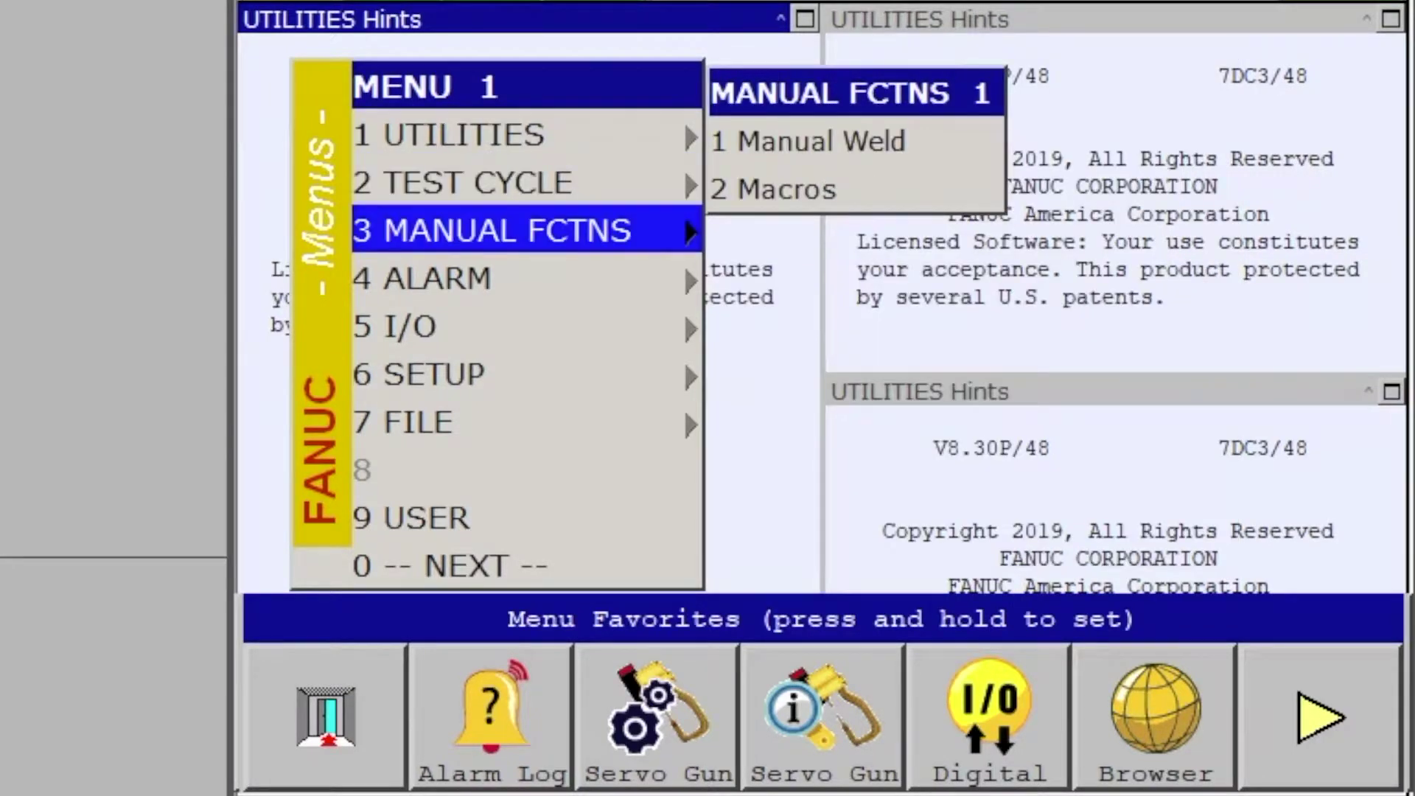
pyautogui.press('Right')
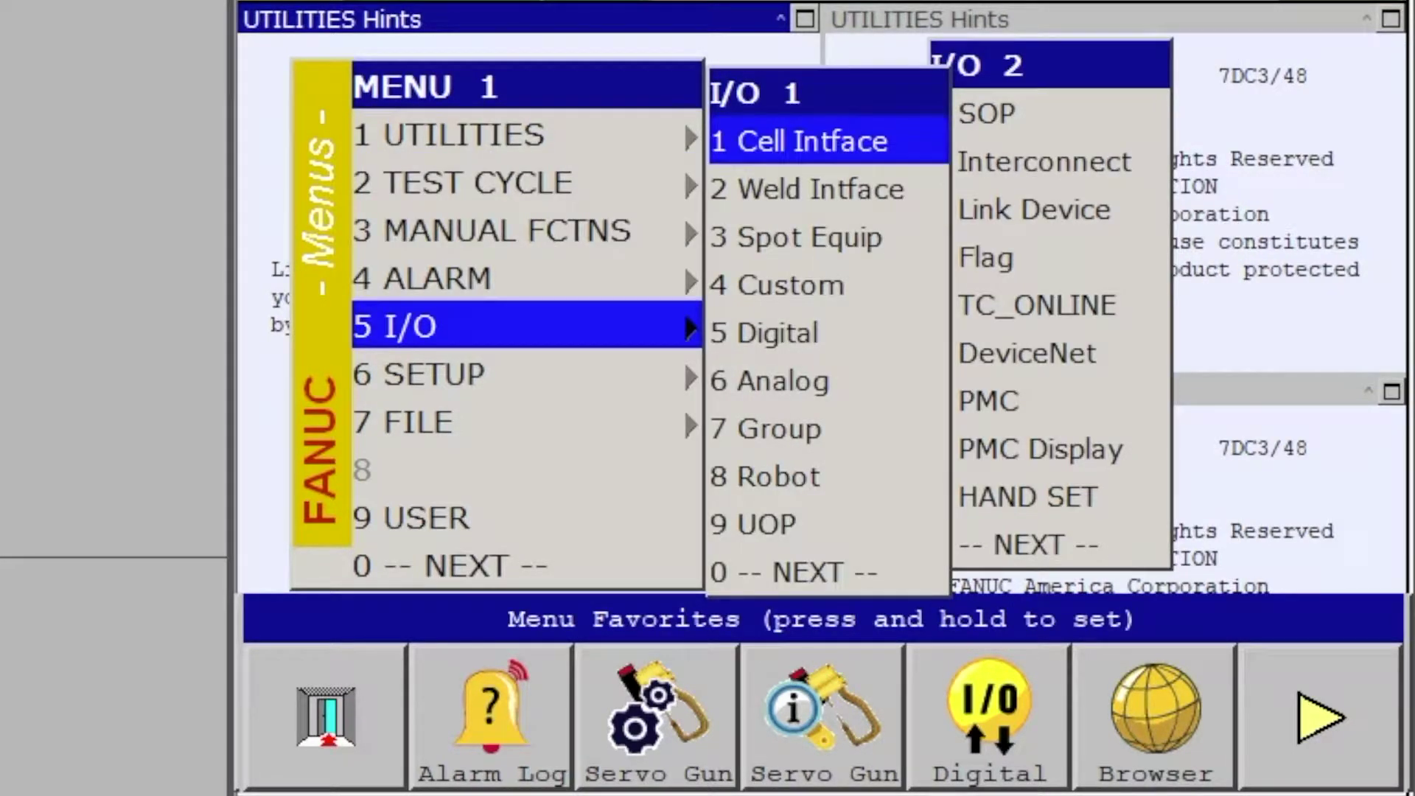
pyautogui.press('Down')
pyautogui.press('Down')
pyautogui.press('Down')
pyautogui.press('Down')
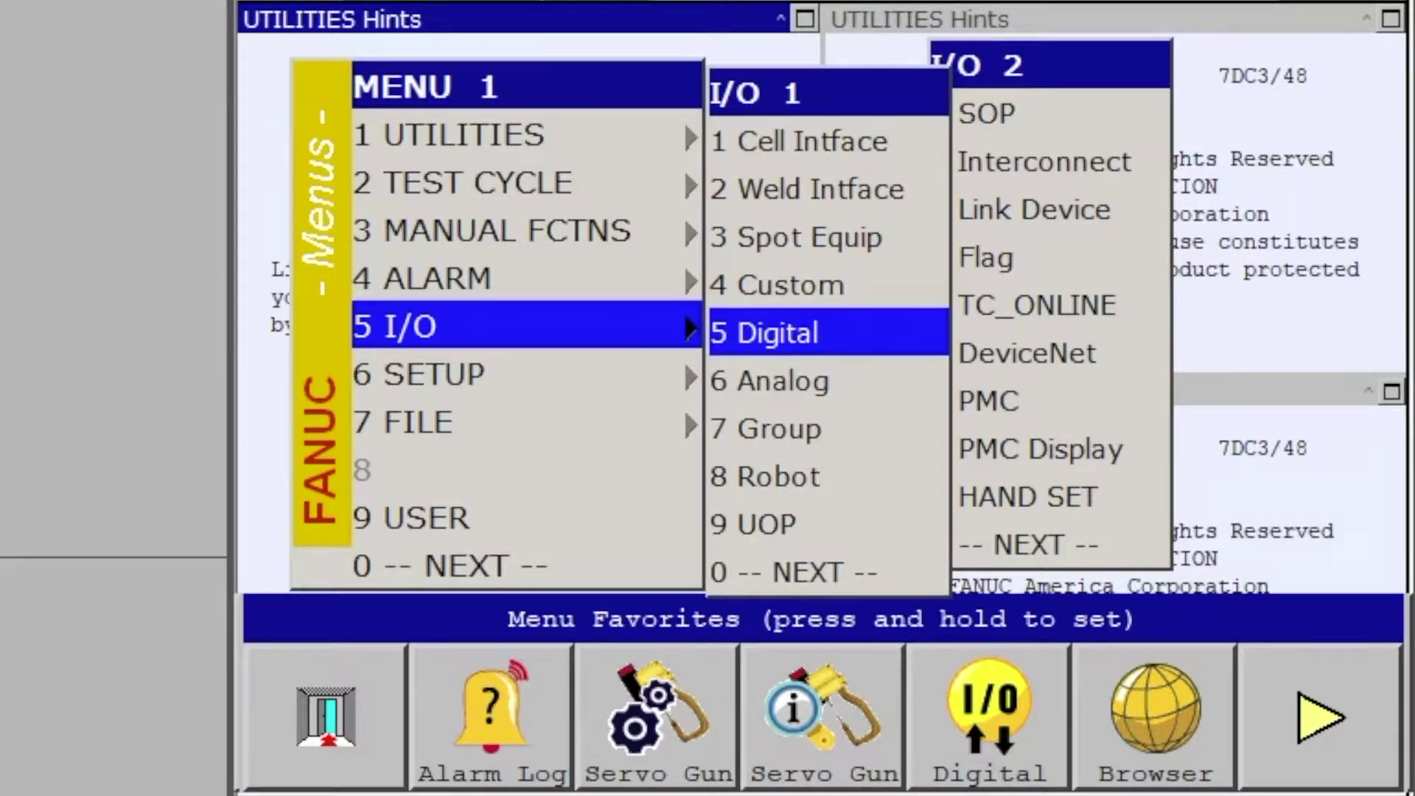
pyautogui.press('Return')
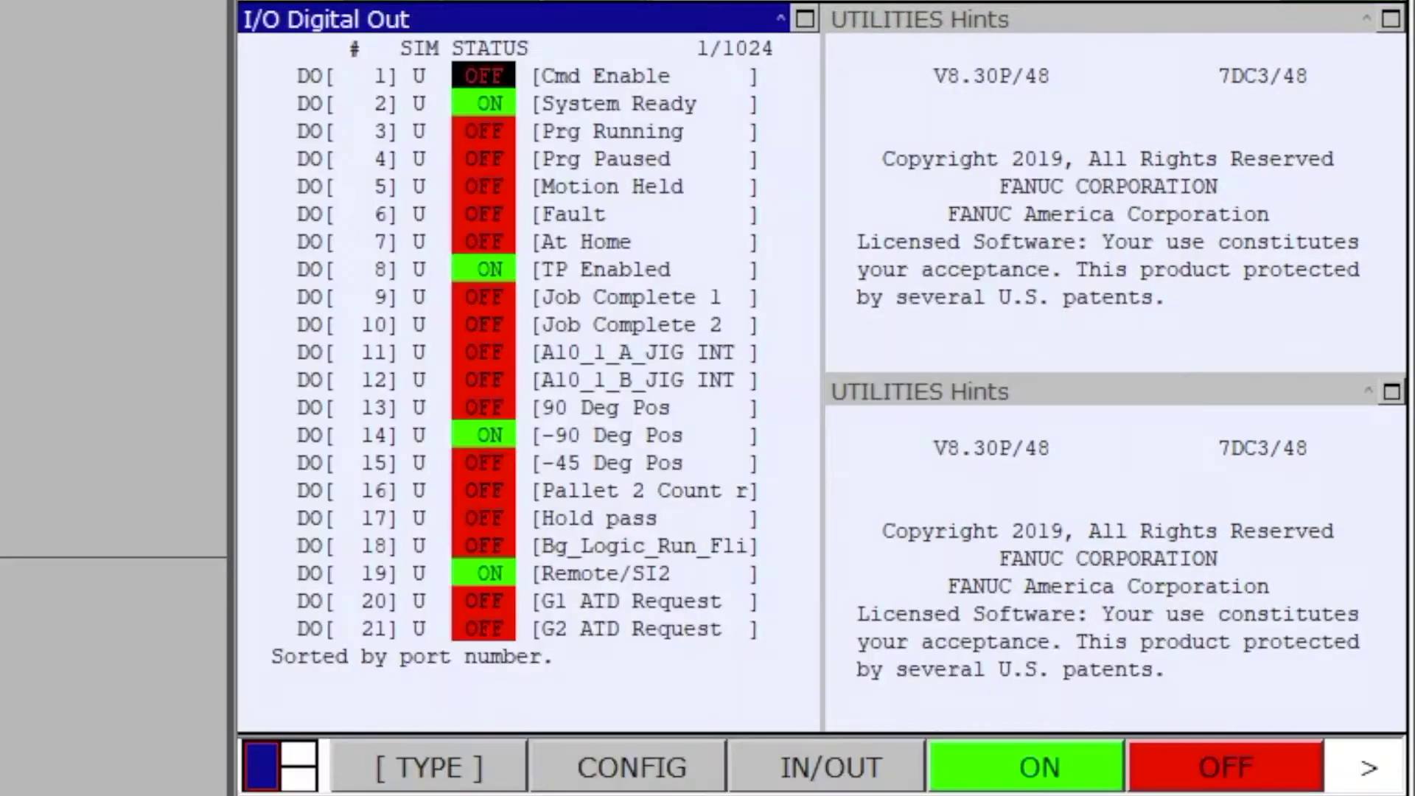
# - Display the digital input configuration and check the rack, slot and start of the DI[81-96] range
pyautogui.click(649, 767)
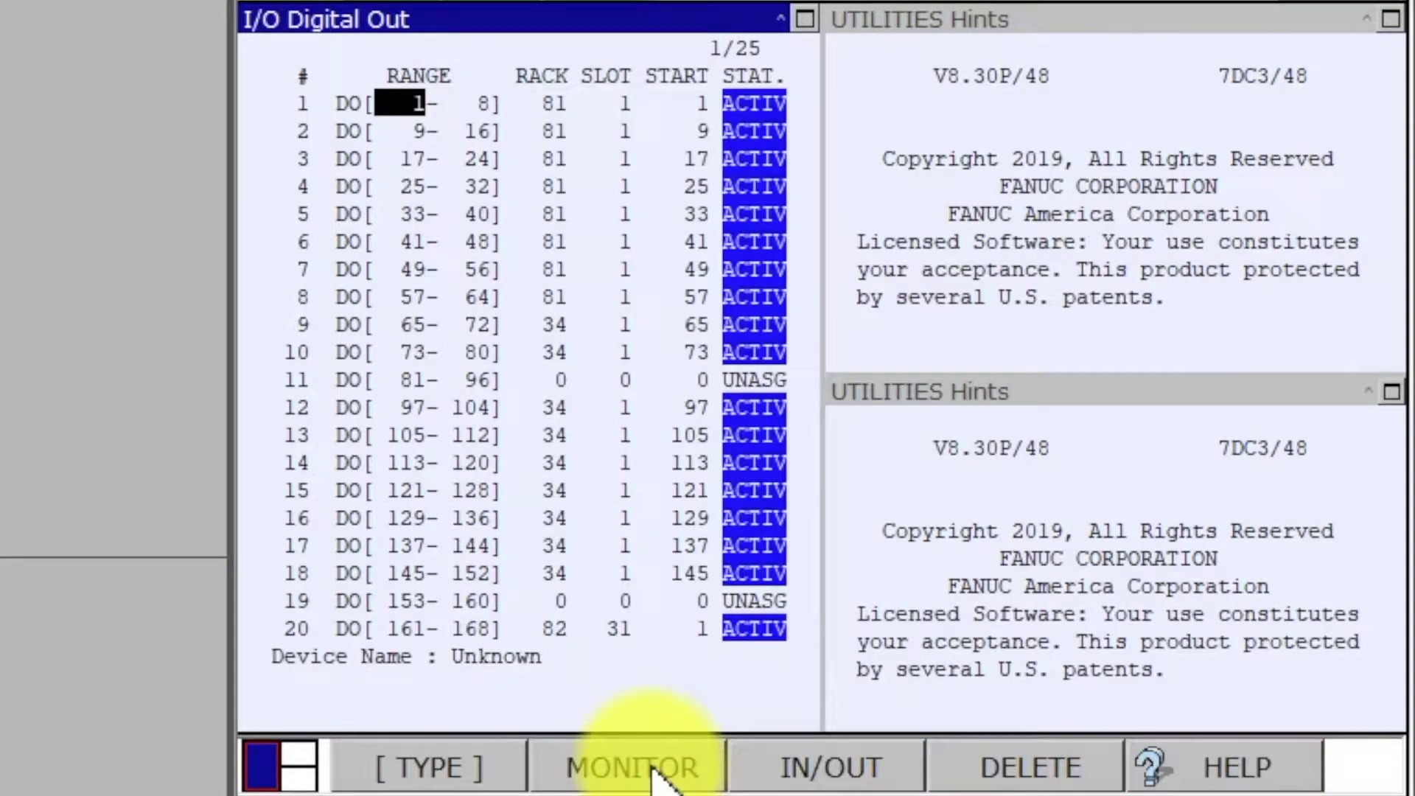
pyautogui.click(808, 770)
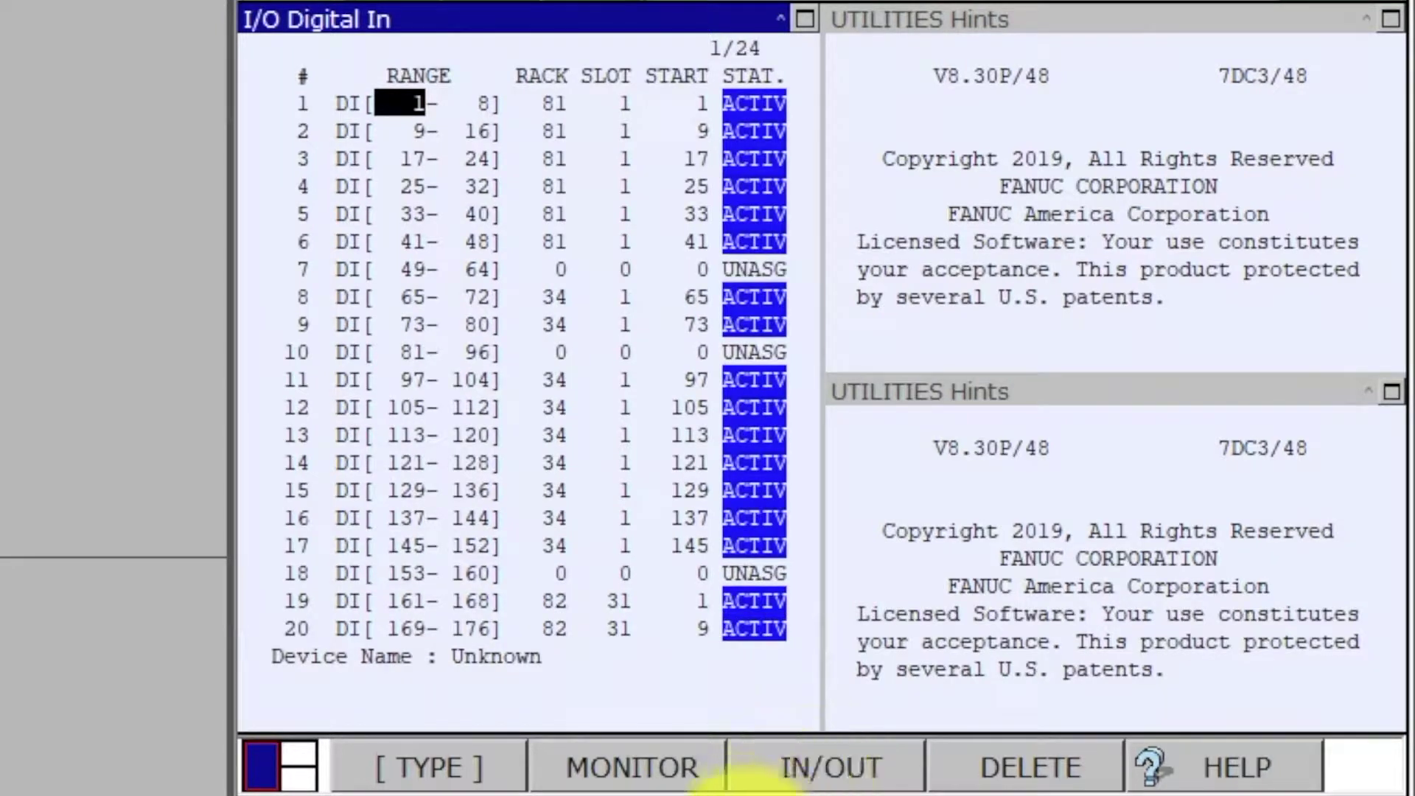
pyautogui.press('Down')
pyautogui.press('Down')
pyautogui.press('Down')
pyautogui.press('Down')
pyautogui.press('Down')
pyautogui.press('Down')
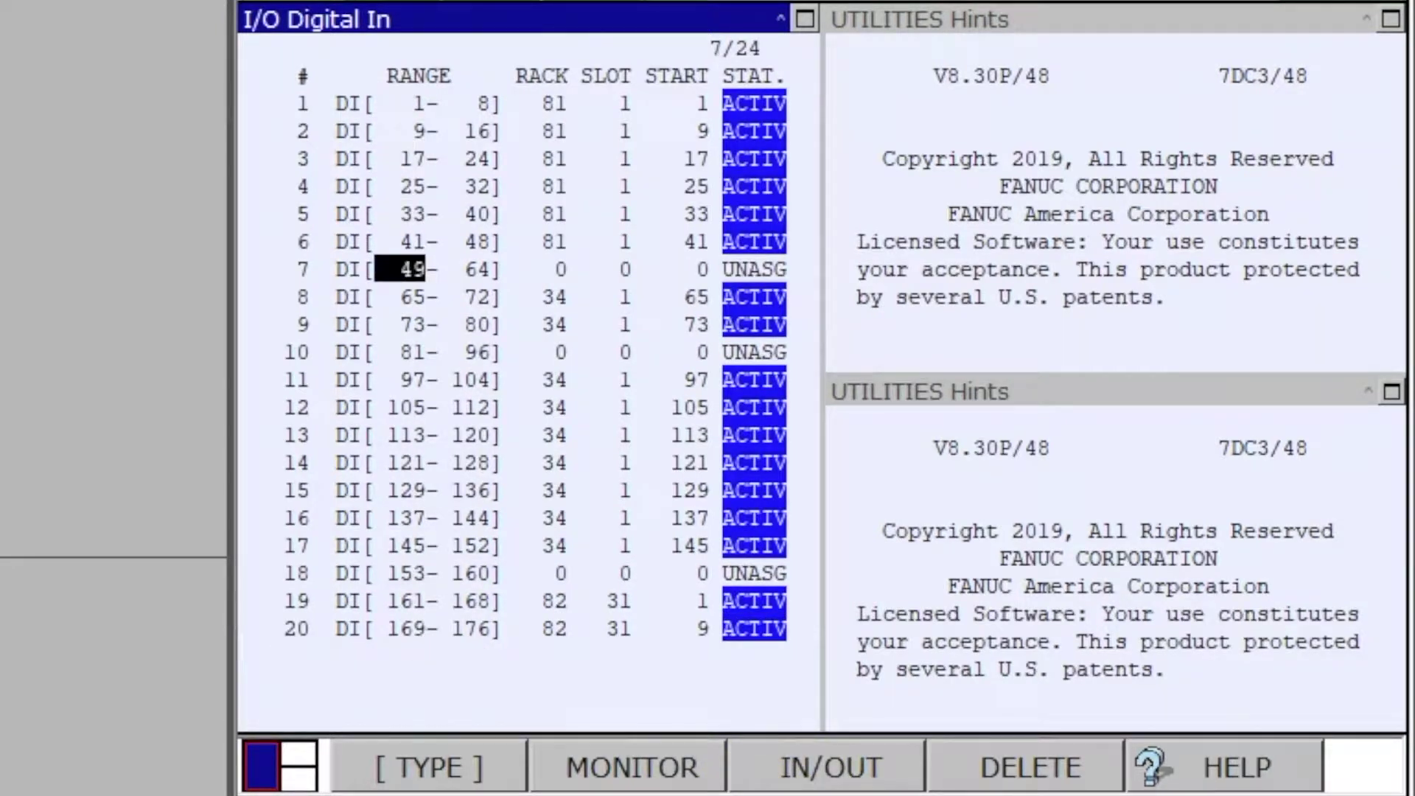
pyautogui.press('Down')
pyautogui.press('Down')
pyautogui.press('Down')
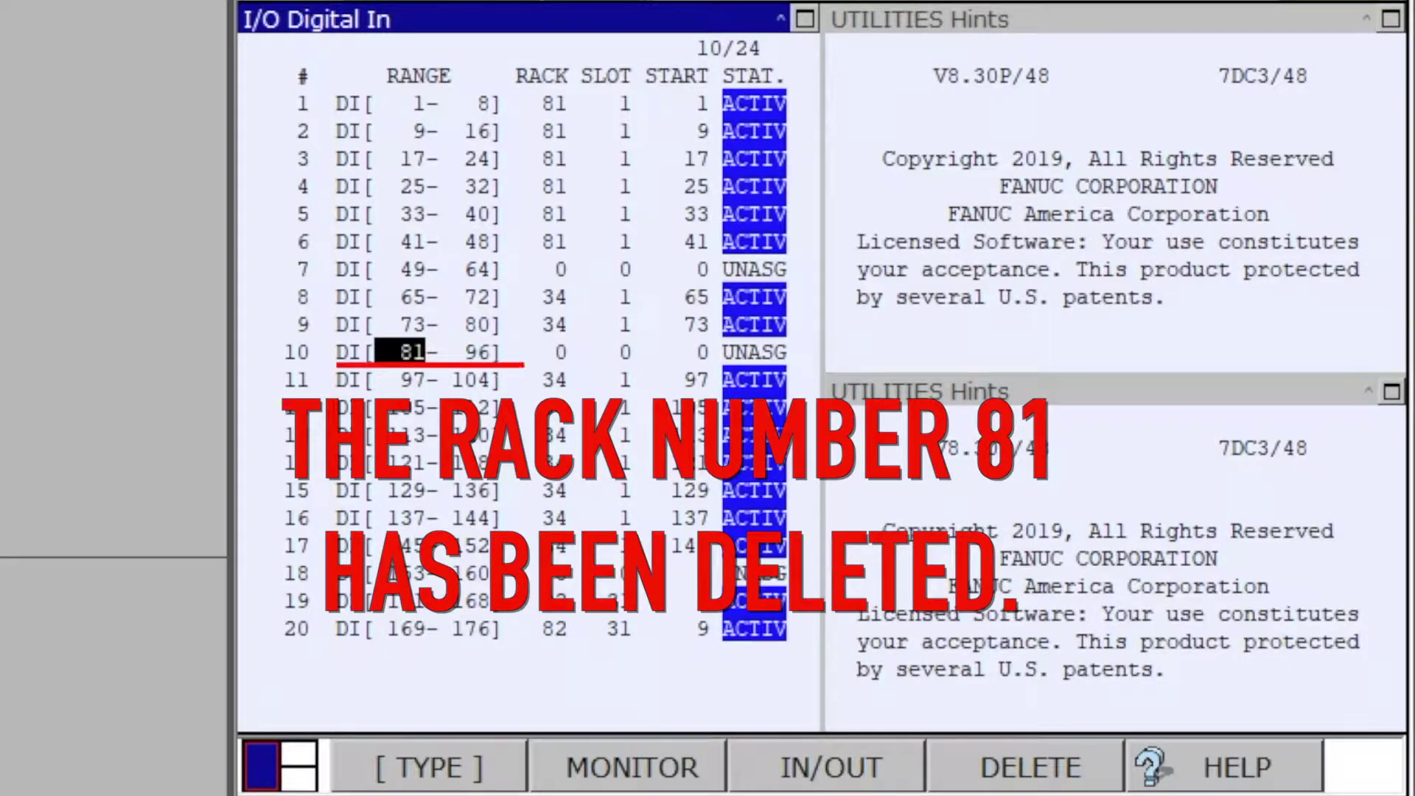
pyautogui.press('Right')
pyautogui.press('Right')
pyautogui.press('Right')
pyautogui.press('Right')
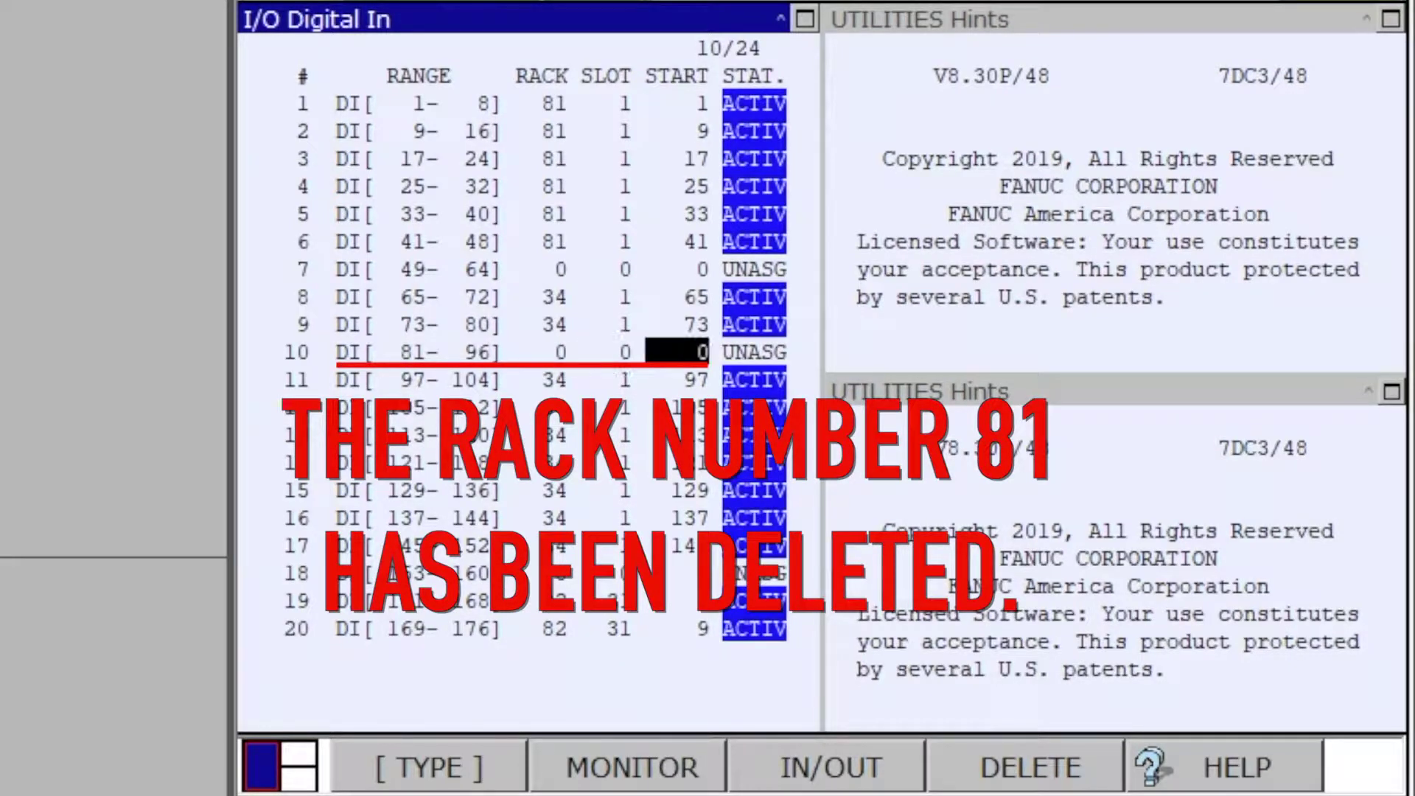
# - Open the digital output configuration in the second pane
pyautogui.click(962, 258)
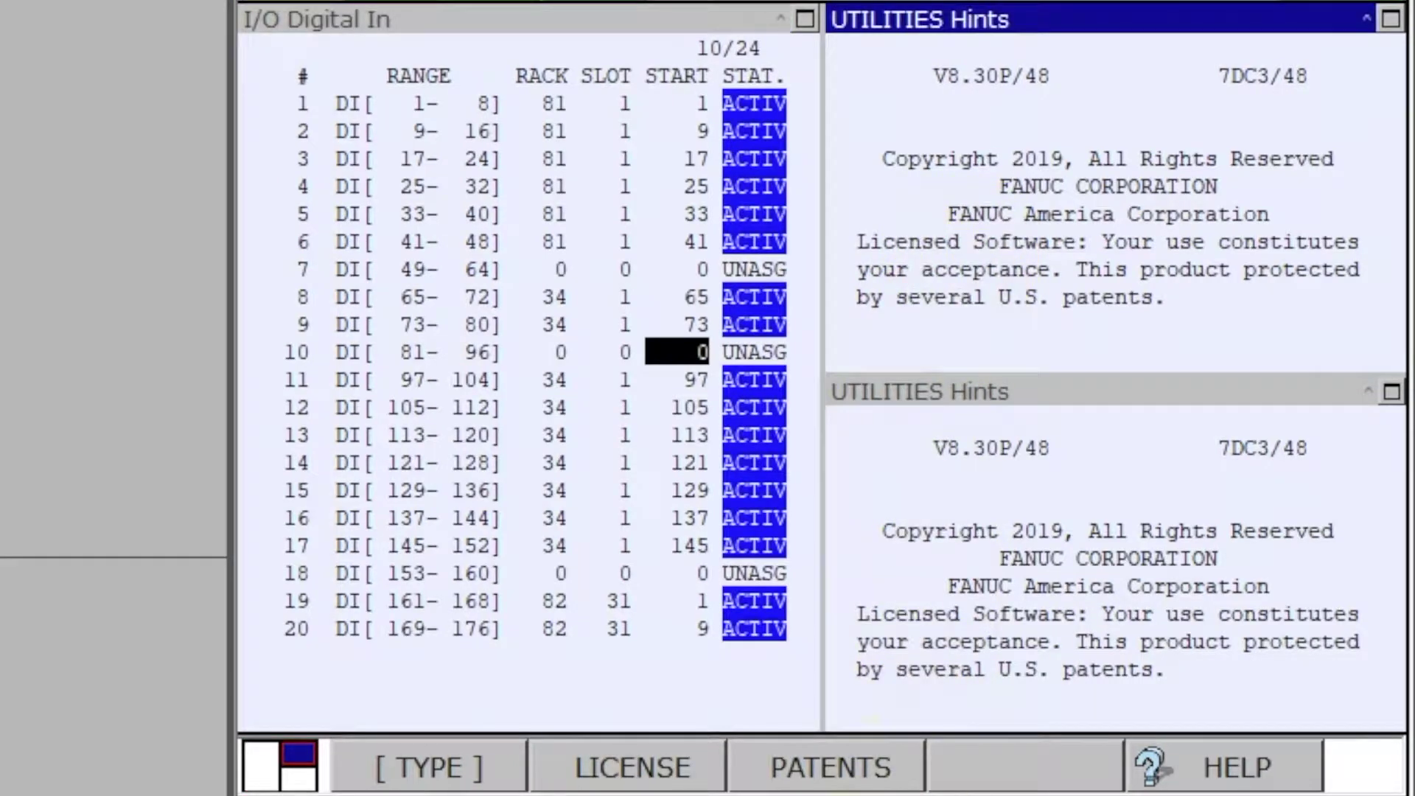
pyautogui.press('F10')
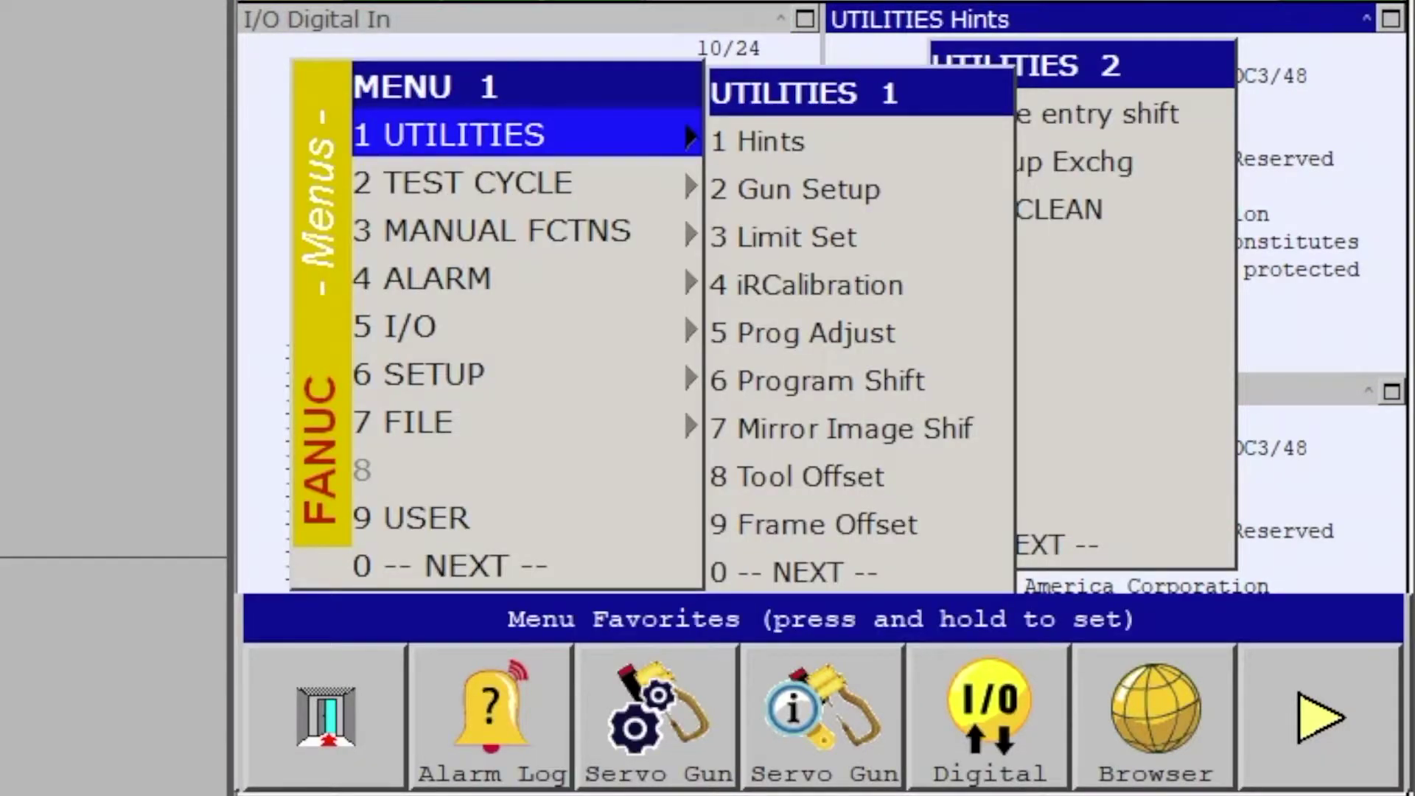
pyautogui.press('Down')
pyautogui.press('Down')
pyautogui.press('Down')
pyautogui.press('Down')
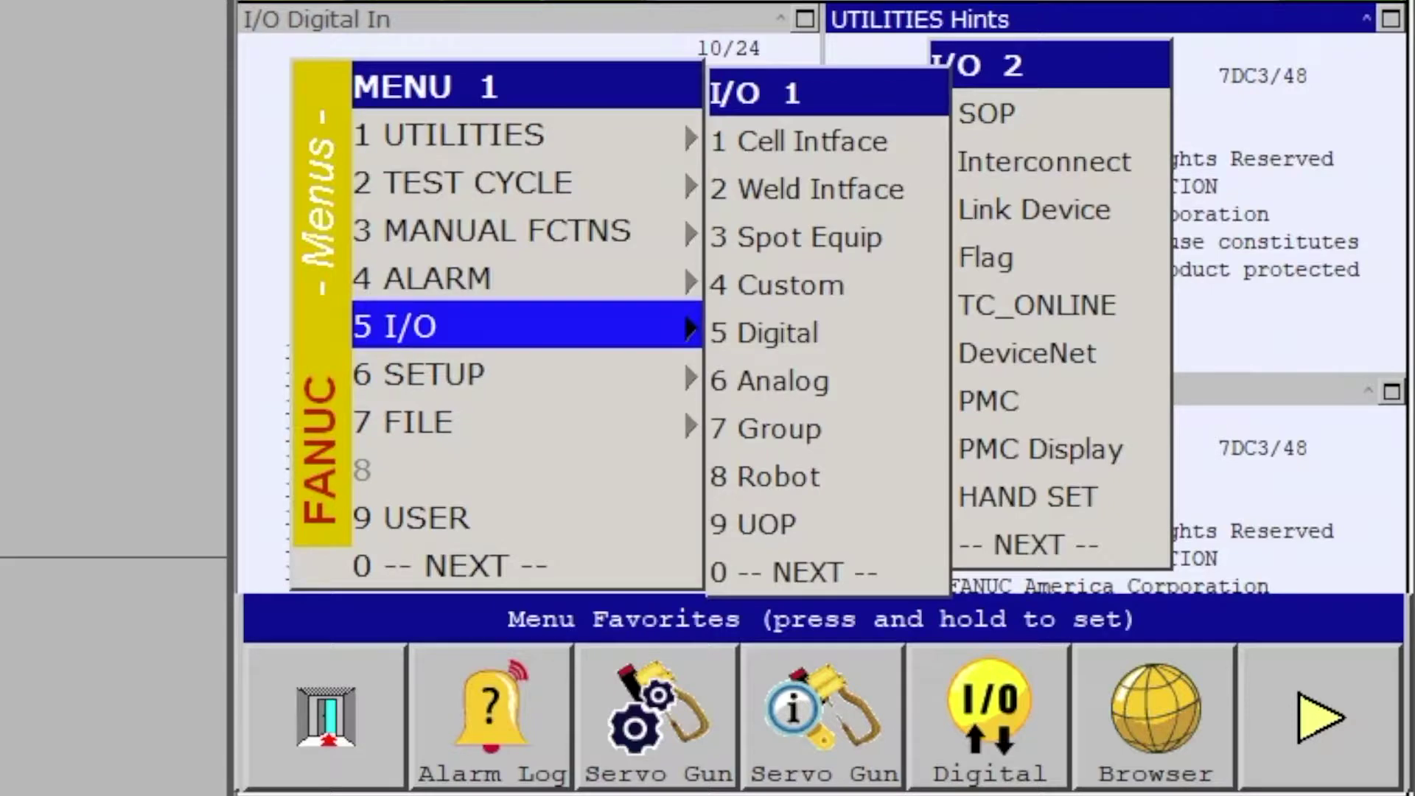
pyautogui.press('Right')
pyautogui.press('Down')
pyautogui.press('Down')
pyautogui.press('Down')
pyautogui.press('Down')
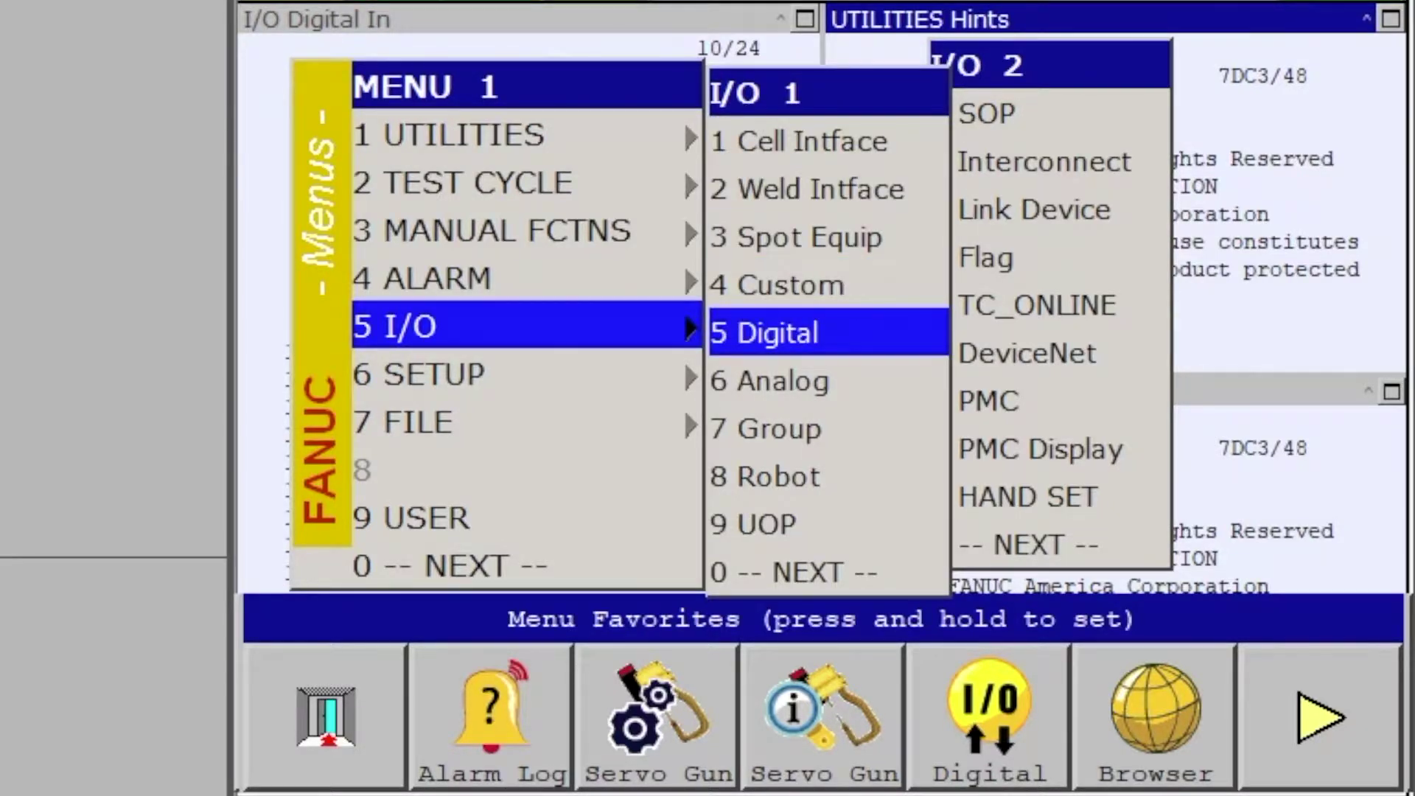
pyautogui.press('Return')
pyautogui.click(631, 768)
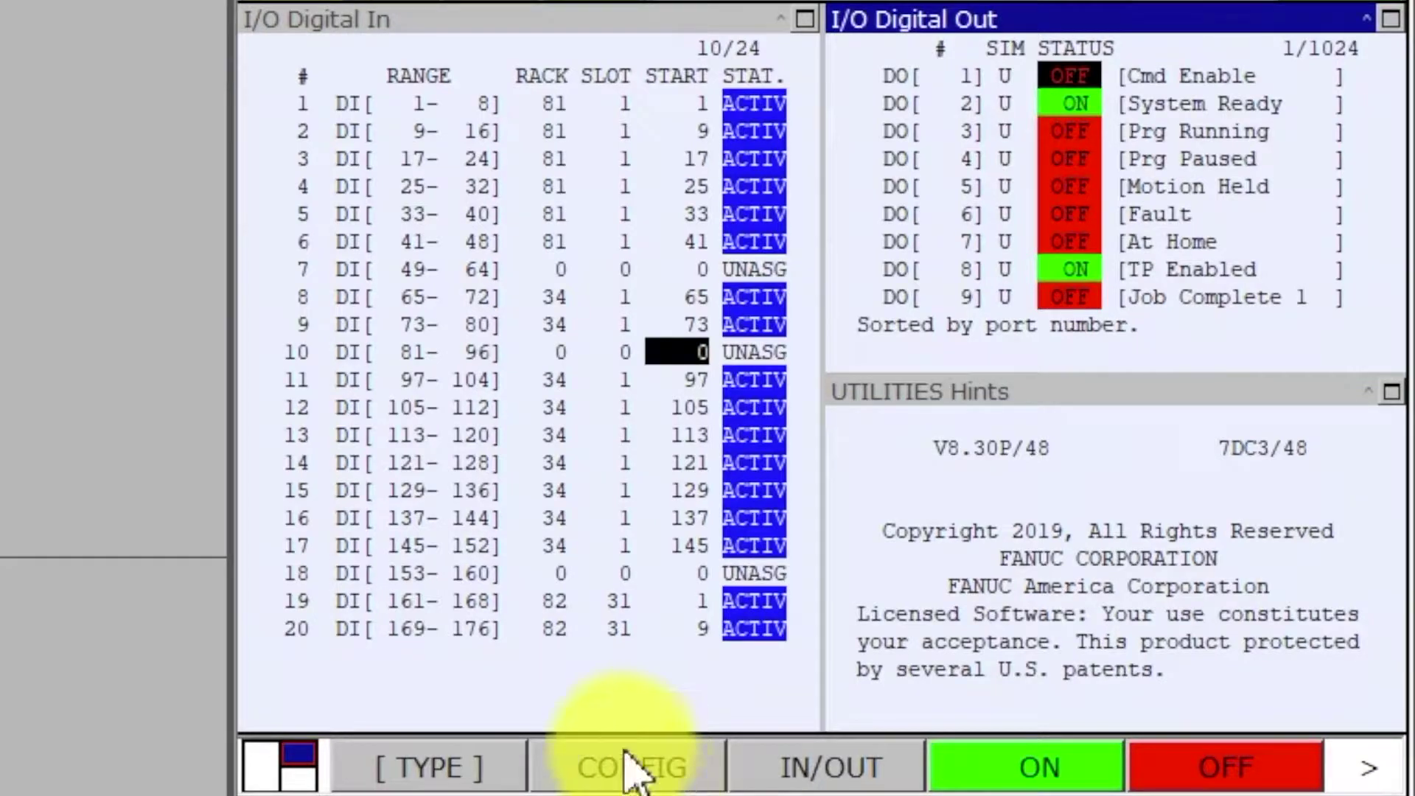
# - Check the rack, slot and start of the digital output range DO[81-96]
pyautogui.press('Down')
pyautogui.press('Down')
pyautogui.press('Down')
pyautogui.press('Down')
pyautogui.press('Down')
pyautogui.press('Down')
pyautogui.press('Down')
pyautogui.press('Down')
pyautogui.press('Down')
pyautogui.press('Down')
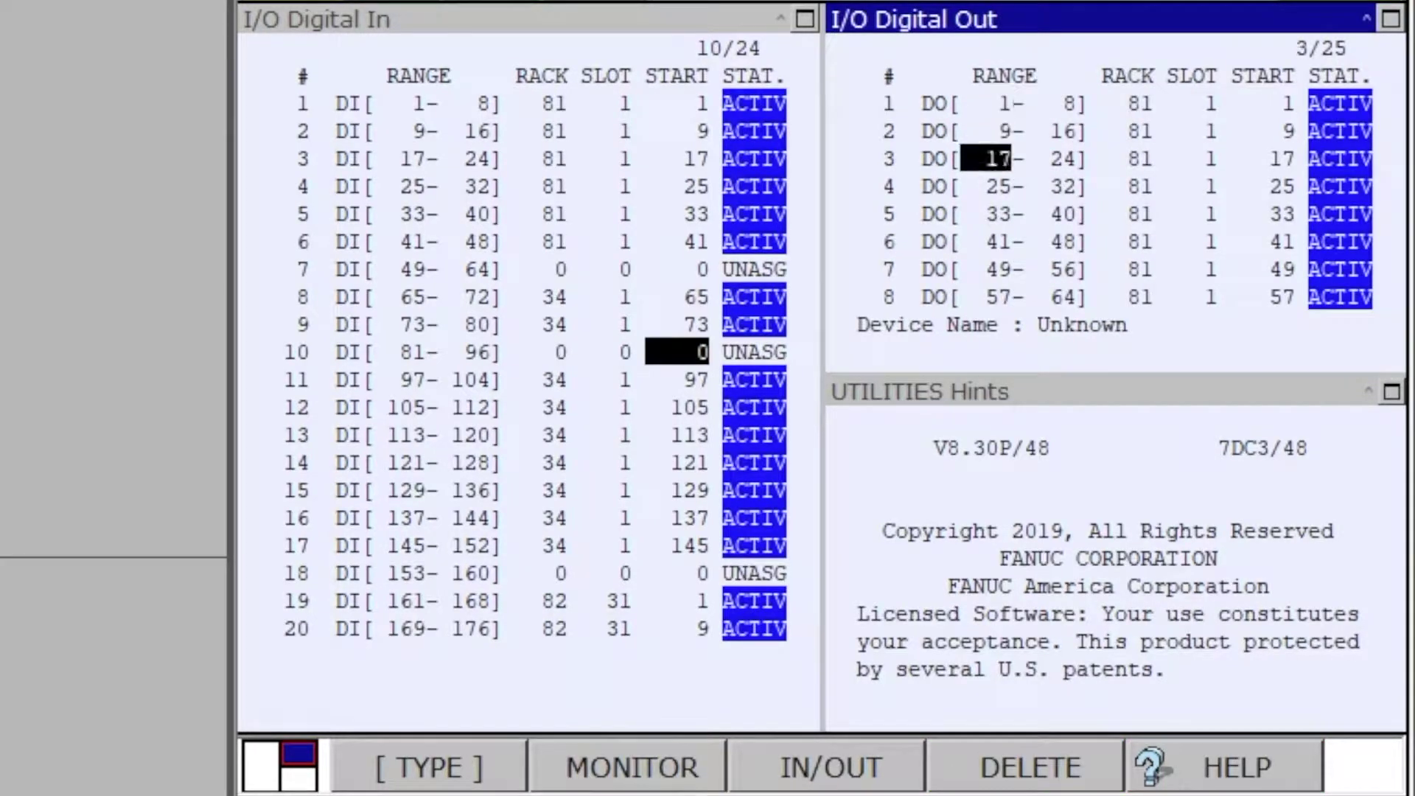
pyautogui.press('Down')
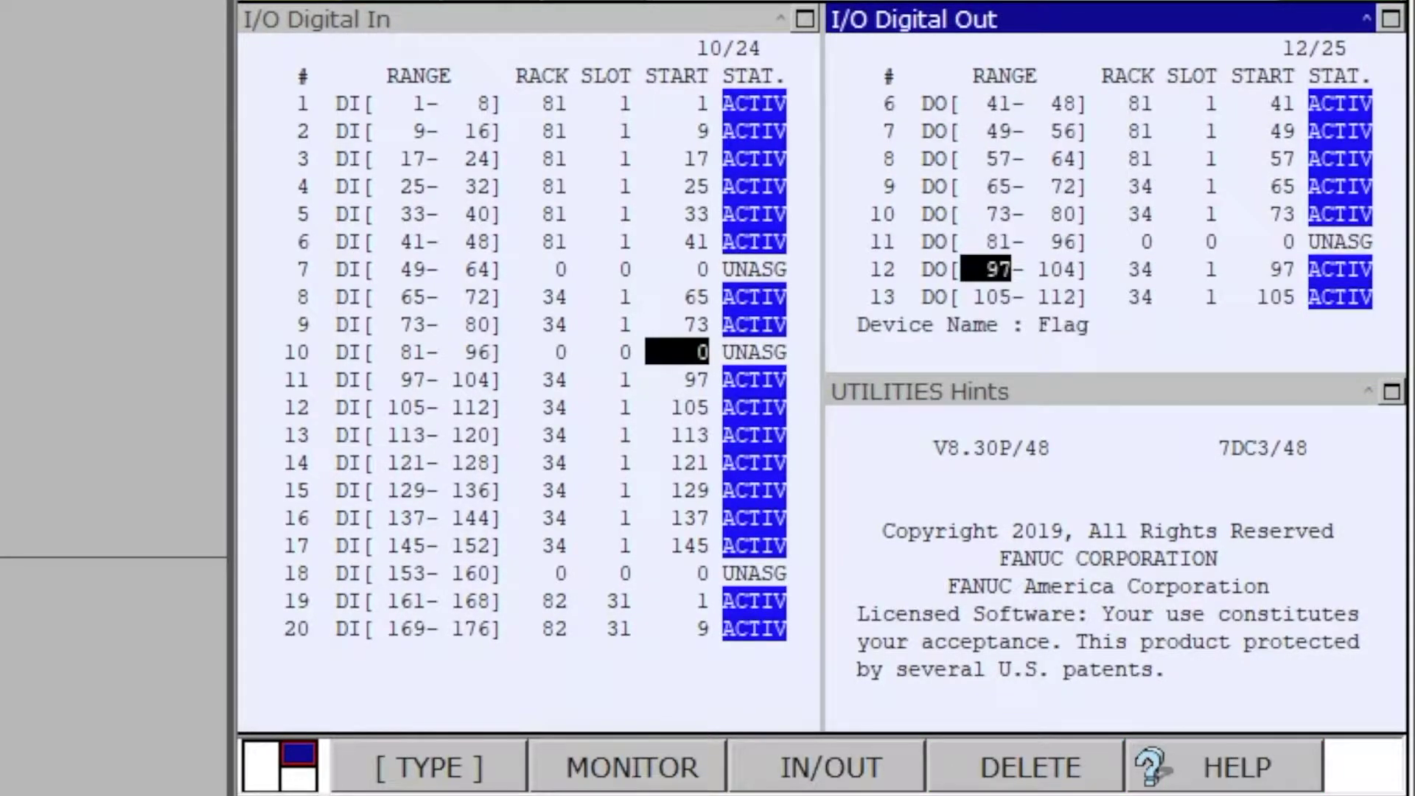
pyautogui.press('Up')
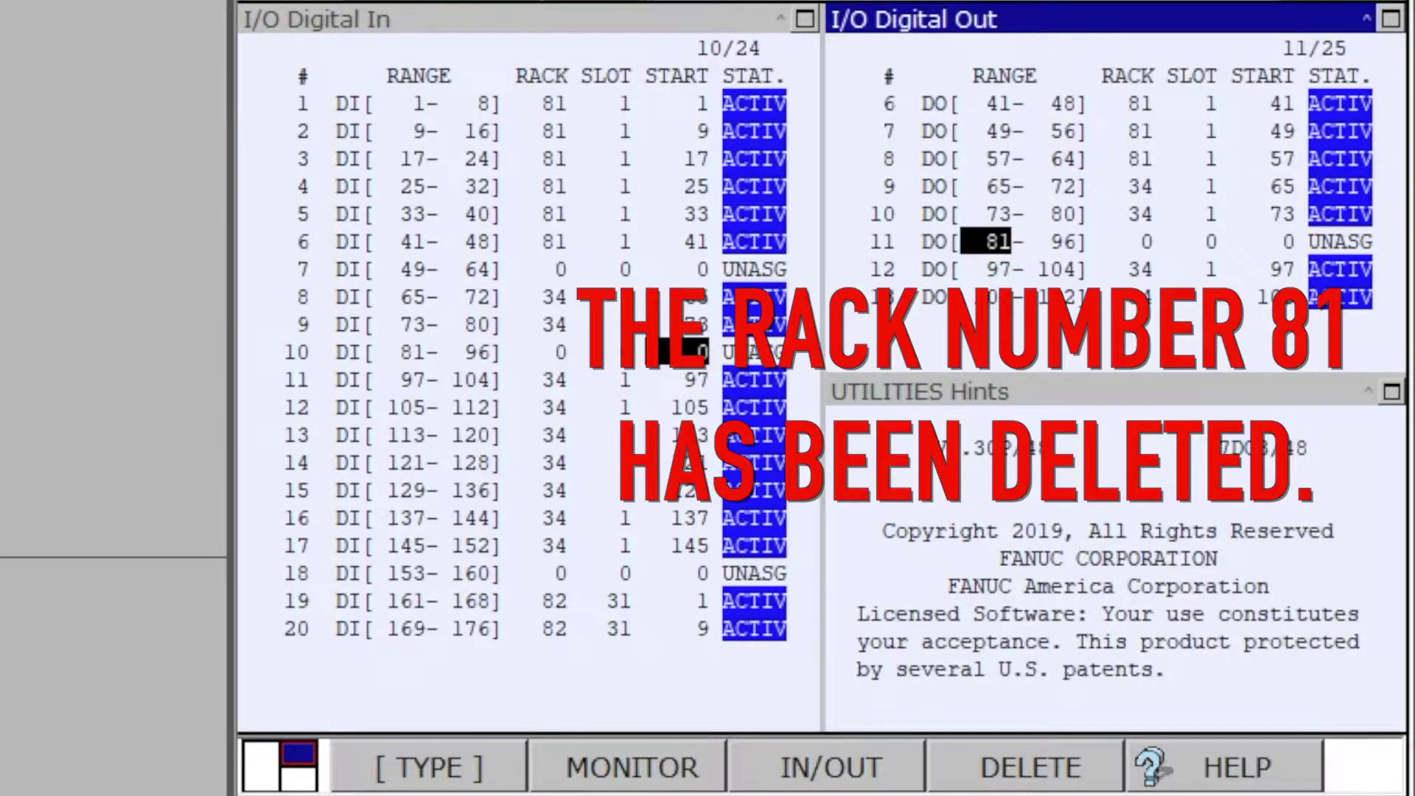
pyautogui.press('Right')
pyautogui.press('Right')
pyautogui.press('Right')
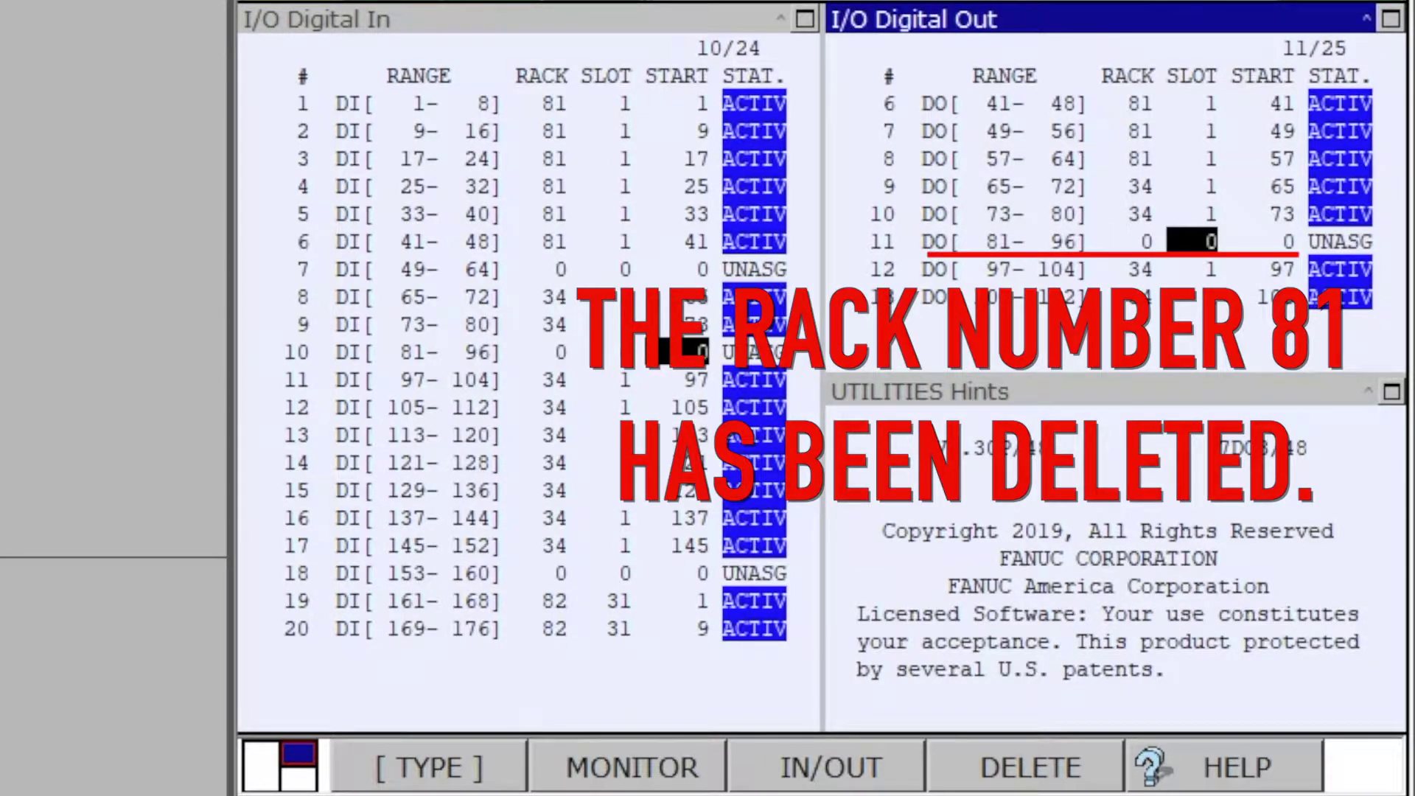
pyautogui.press('Right')
# - Open the DeviceNet I/O board list in the third pane
pyautogui.click(933, 543)
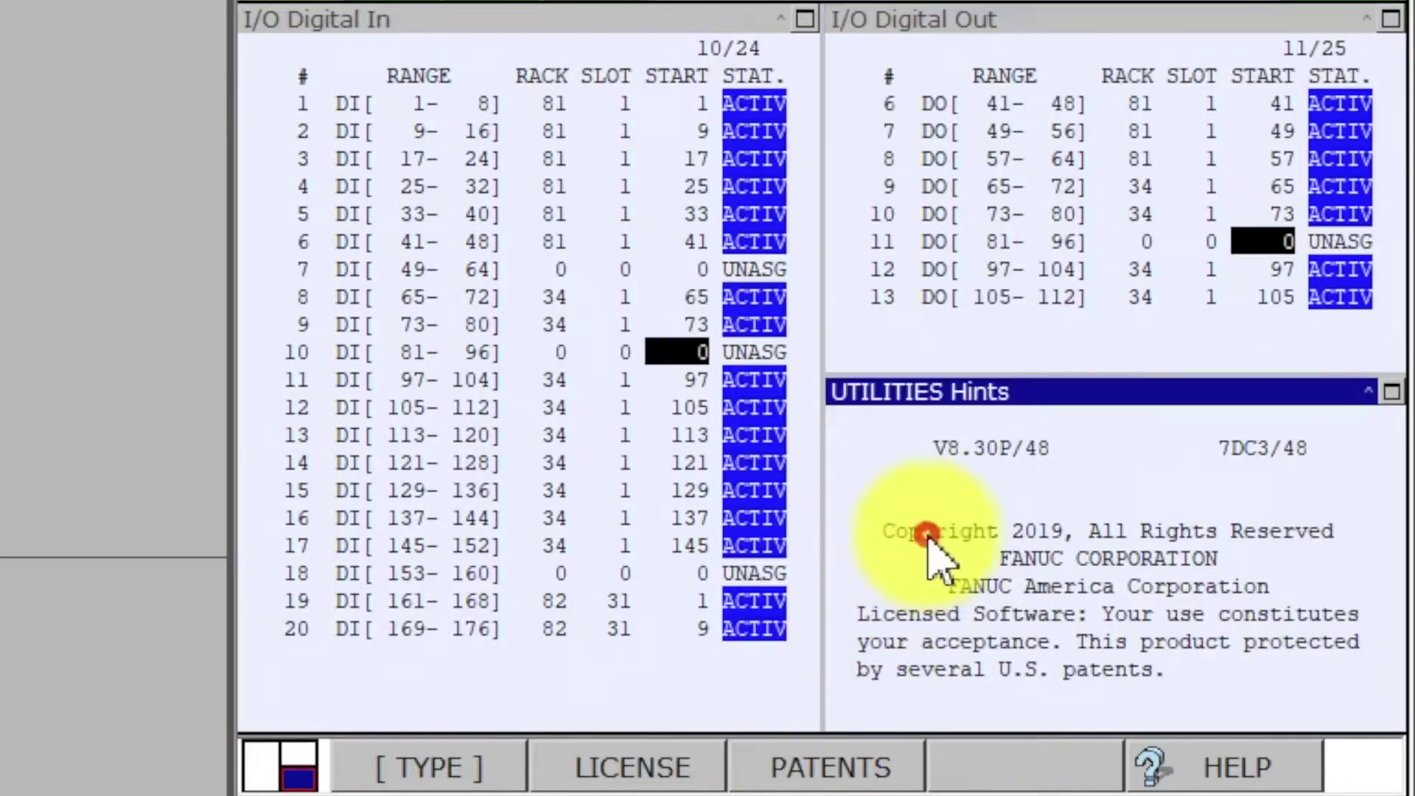
pyautogui.press('F10')
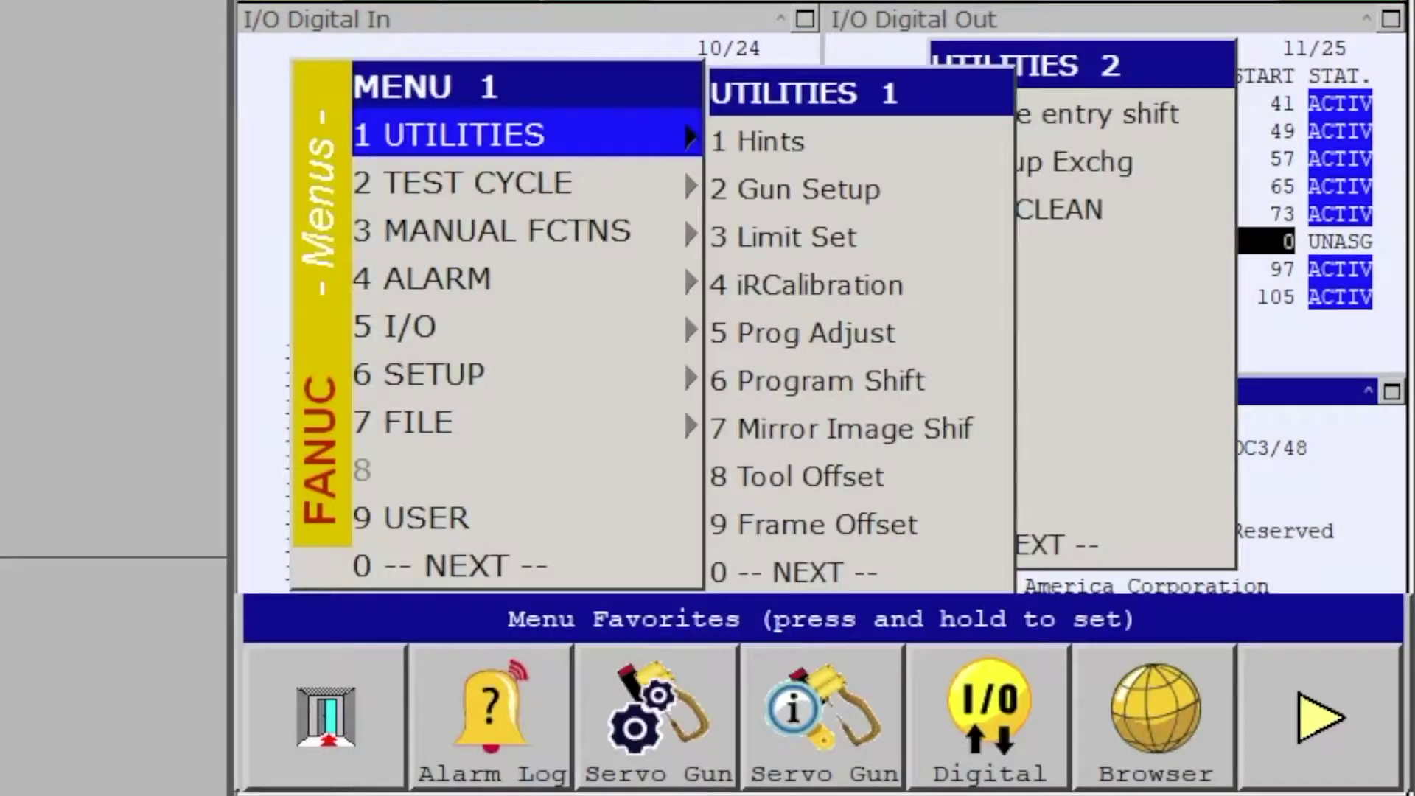
pyautogui.press('Down')
pyautogui.press('Down')
pyautogui.press('Down')
pyautogui.press('Down')
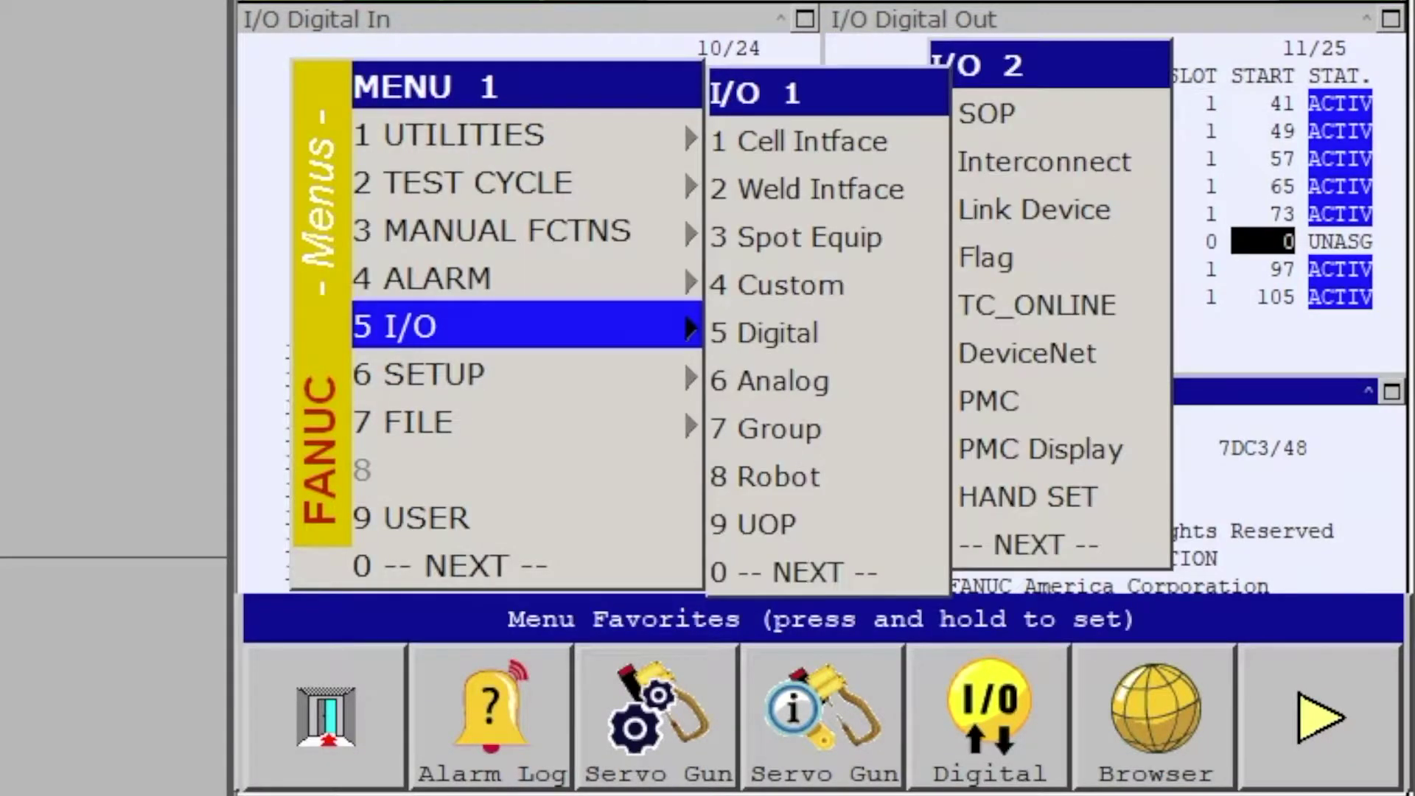
pyautogui.press('Right')
pyautogui.press('Right')
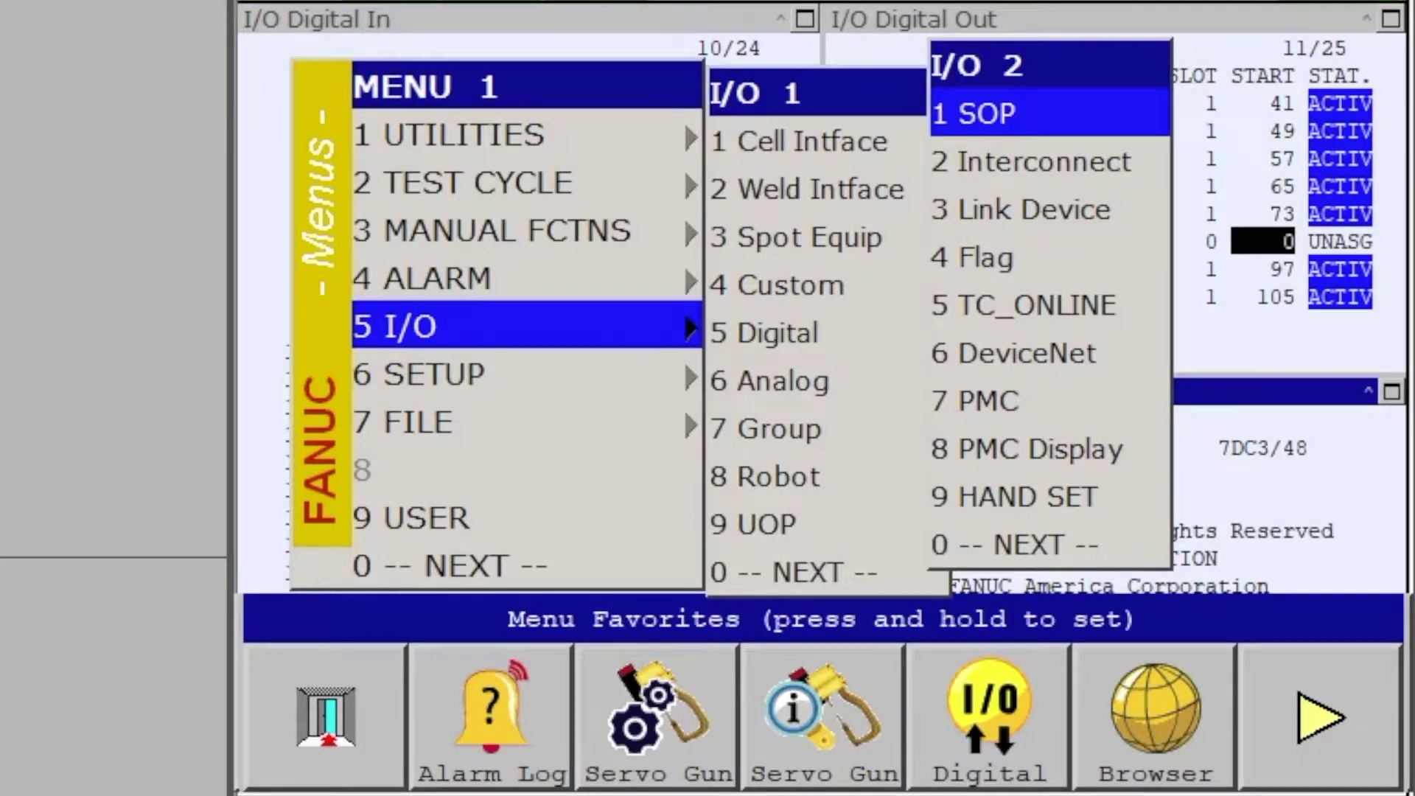
pyautogui.press('Down')
pyautogui.press('Down')
pyautogui.press('Down')
pyautogui.press('Down')
pyautogui.press('Down')
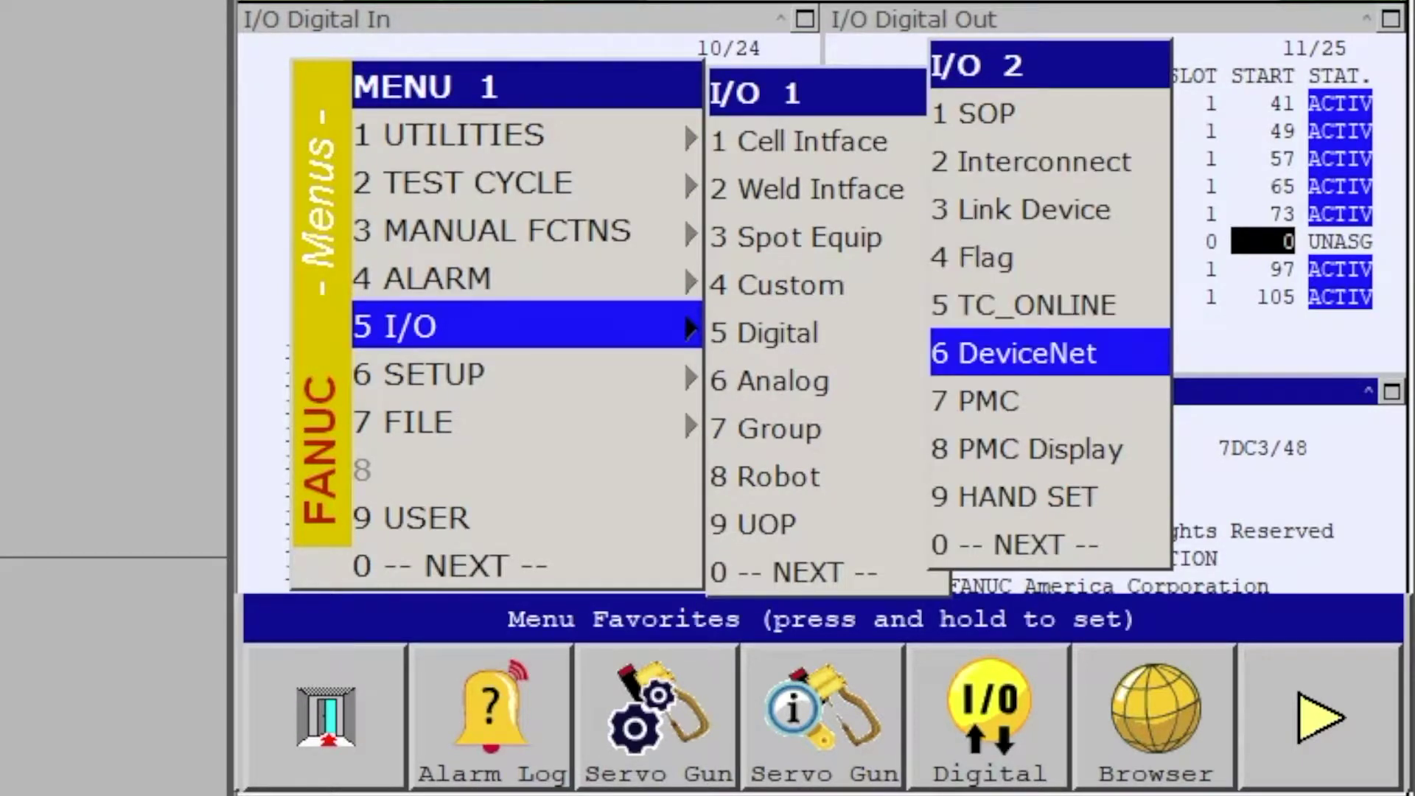
pyautogui.press('Return')
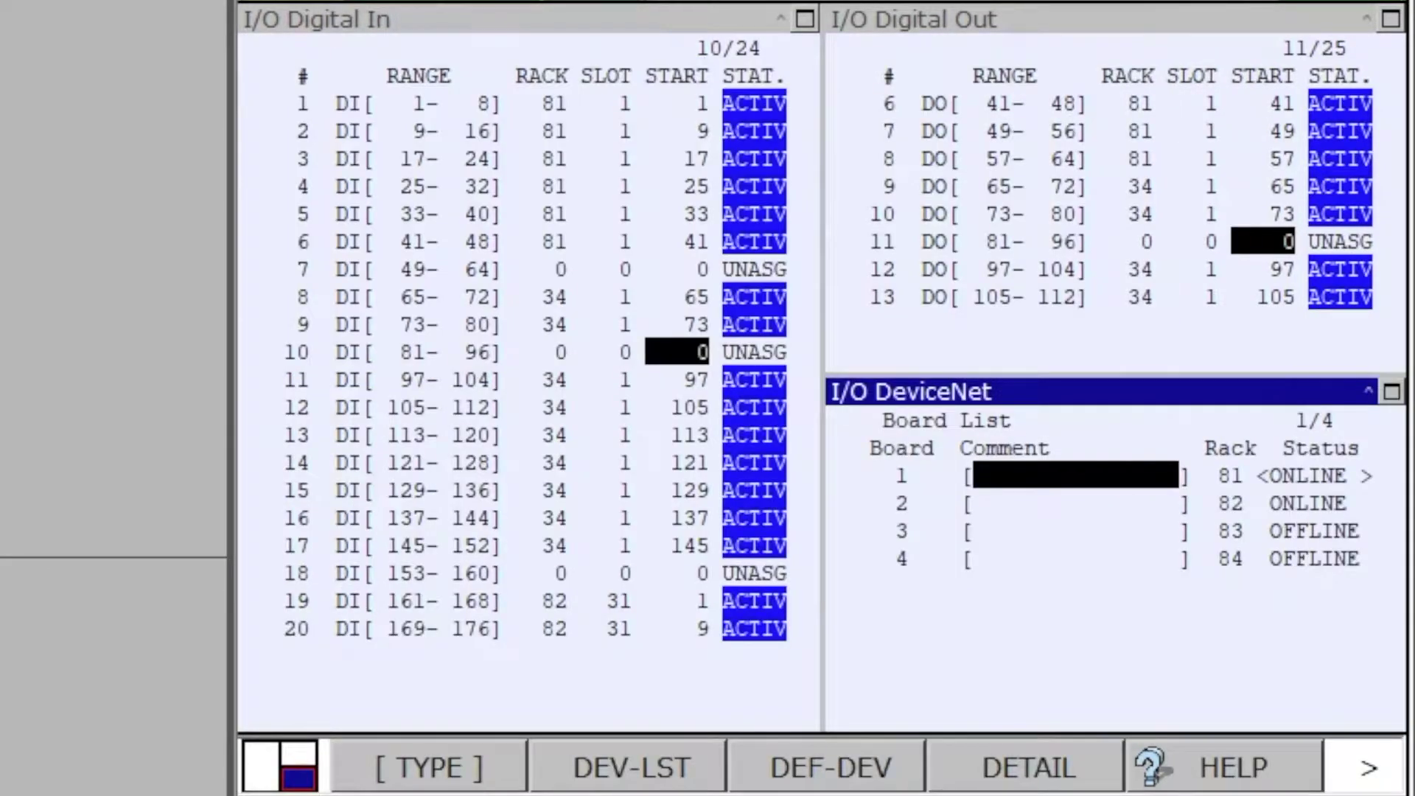
# - Open the device list of DeviceNet board 2 and add a new device with MAC Id 11
pyautogui.press('Down')
pyautogui.click(620, 763)
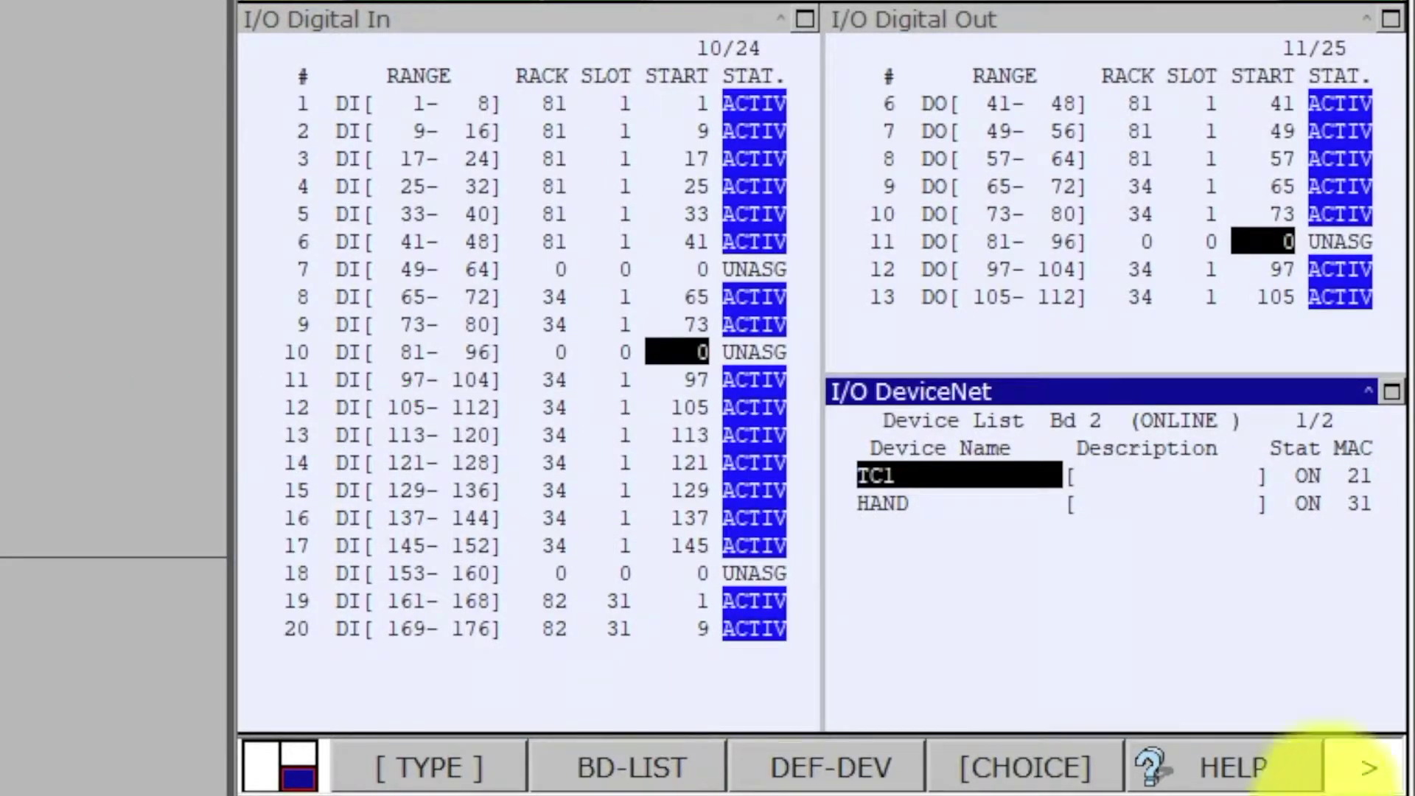
pyautogui.click(1369, 767)
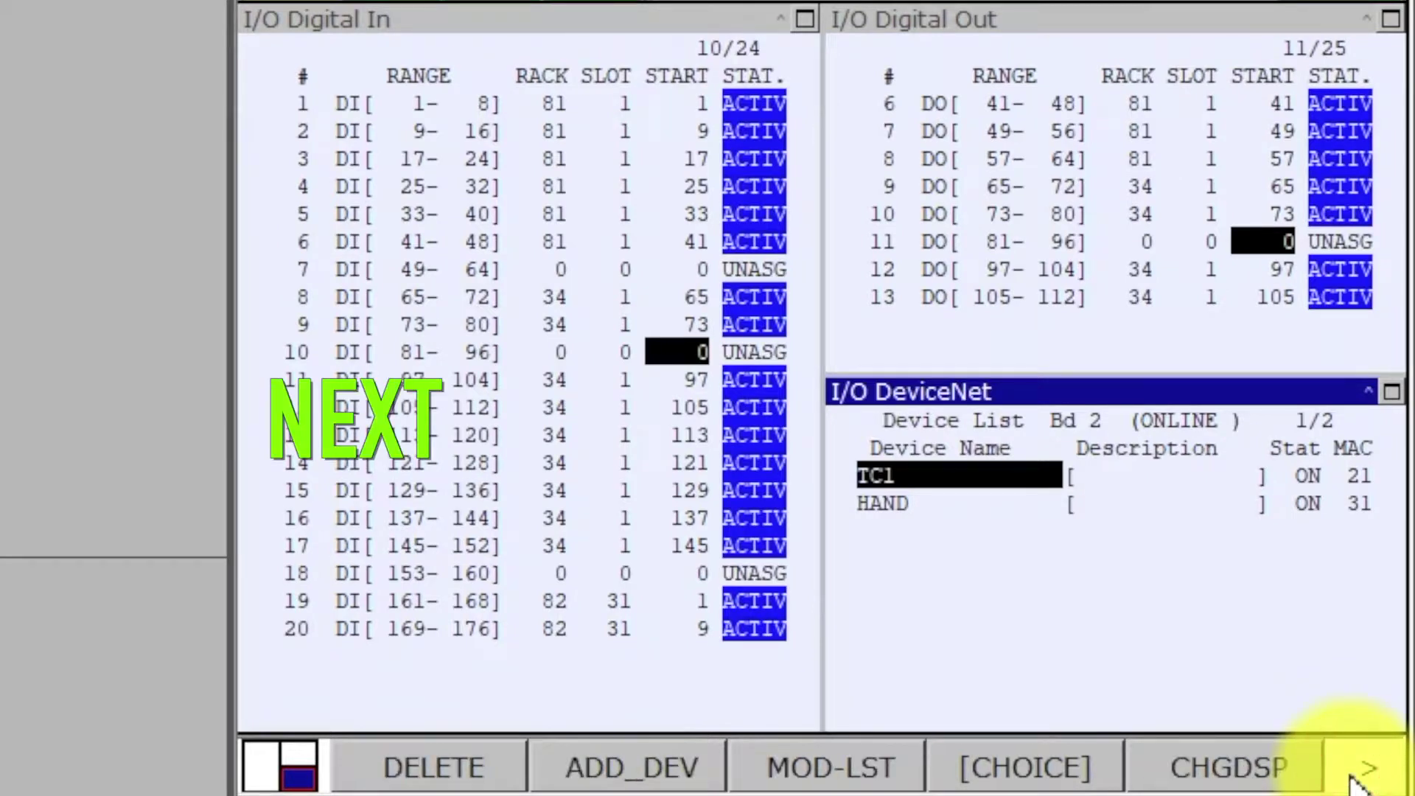
pyautogui.click(662, 764)
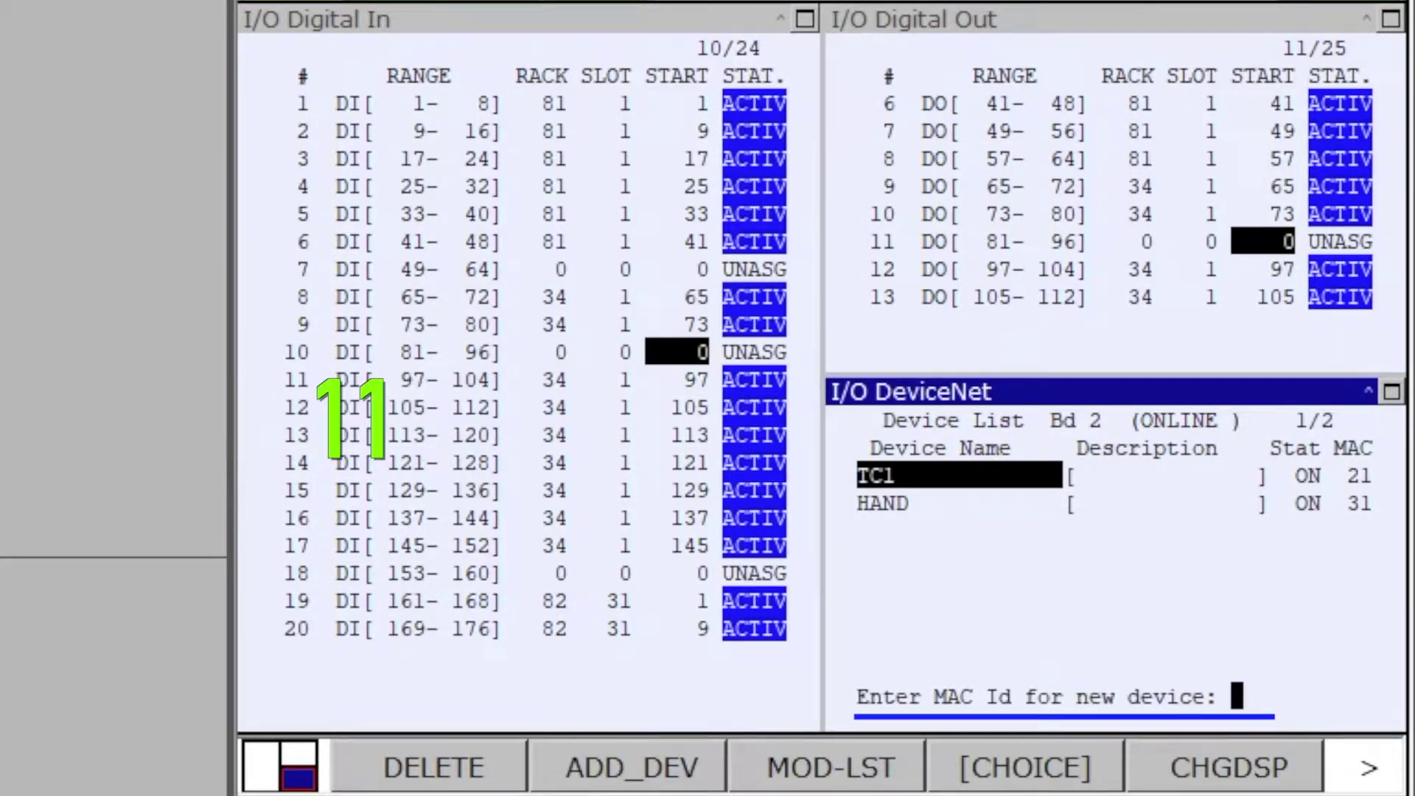
pyautogui.write('11')
pyautogui.press('Return')
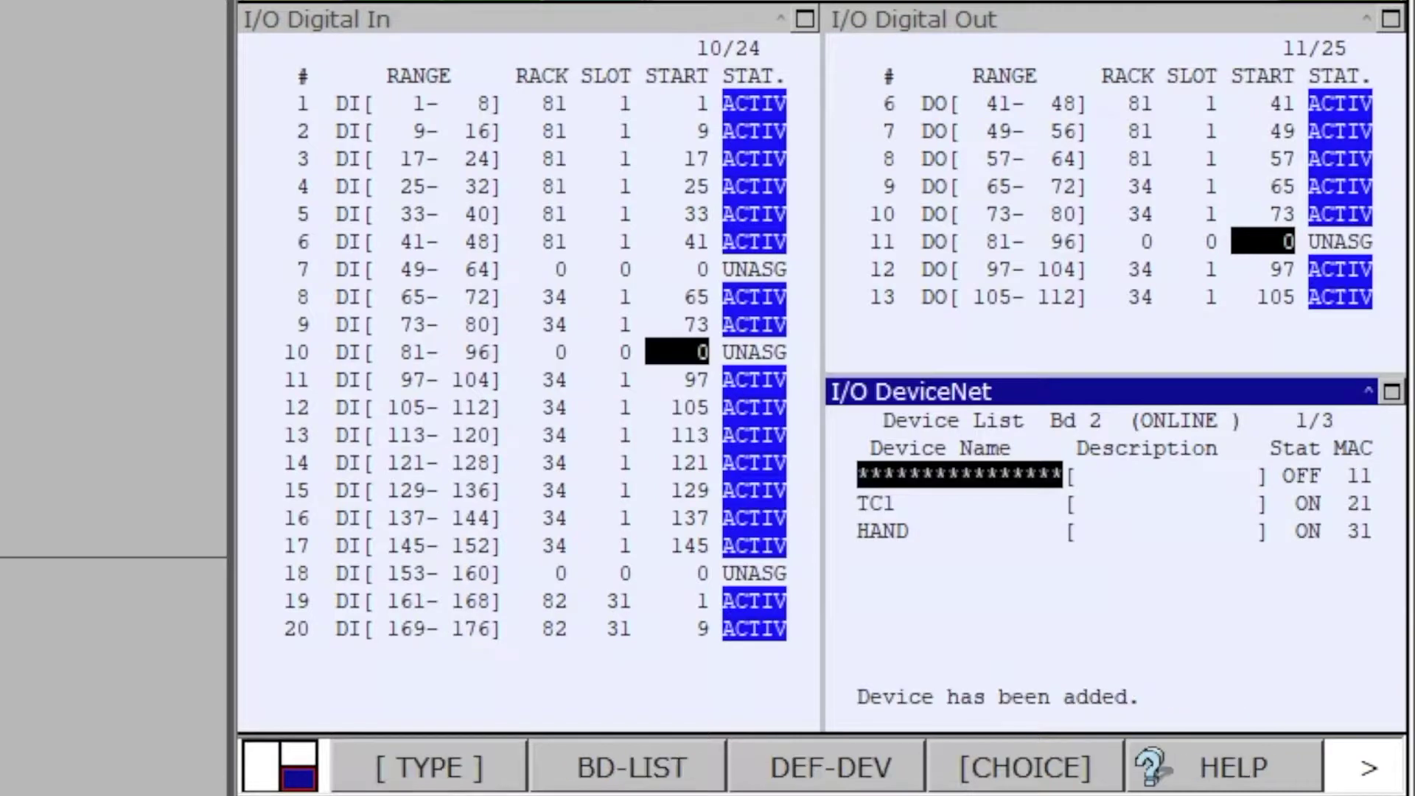
# - Assign the HAND device type to the new DeviceNet device at MAC 11
pyautogui.click(1058, 760)
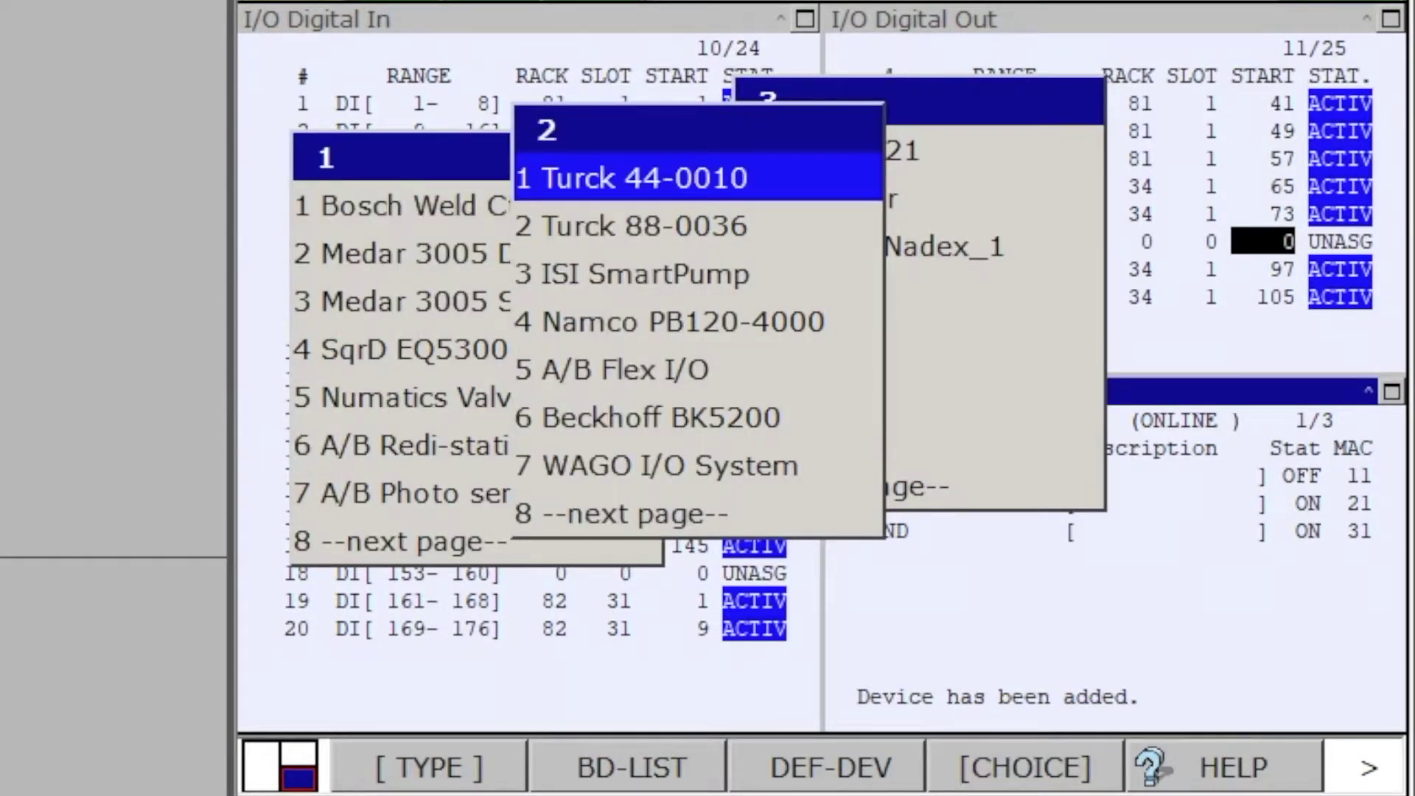
pyautogui.press('Down')
pyautogui.press('Down')
pyautogui.press('Down')
pyautogui.press('Down')
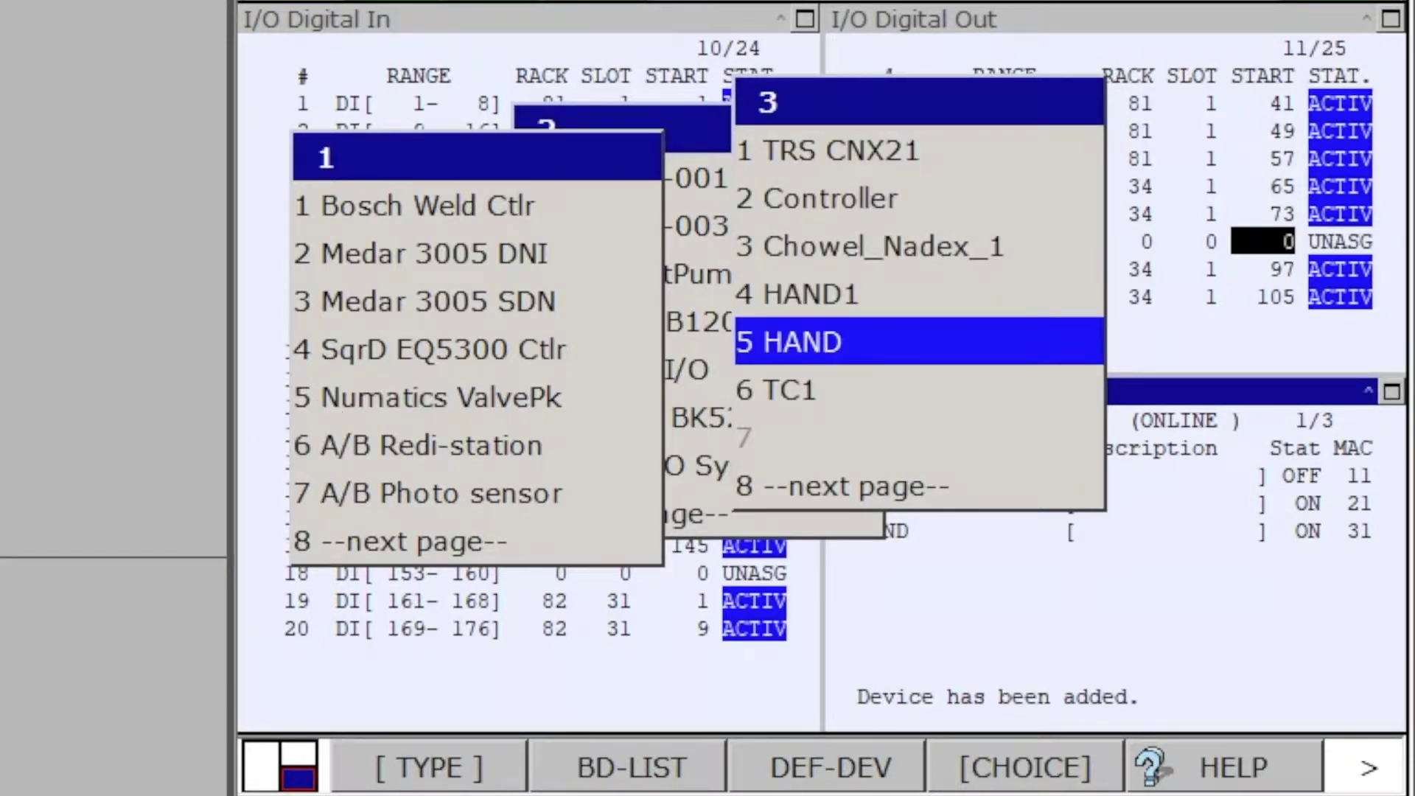
pyautogui.press('Return')
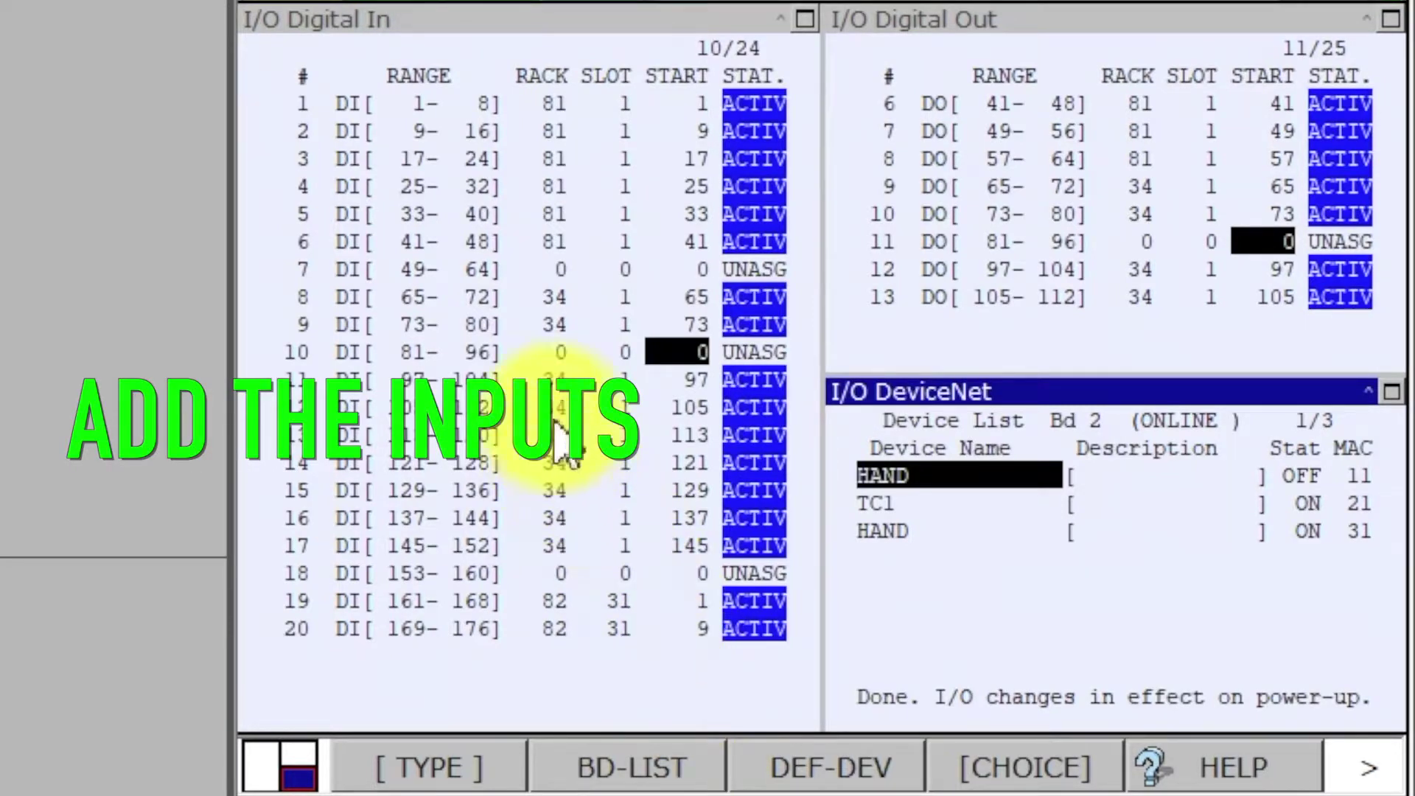
# - Shorten the unassigned digital input range DI[81-96] so that it ends at 88
pyautogui.click(435, 356)
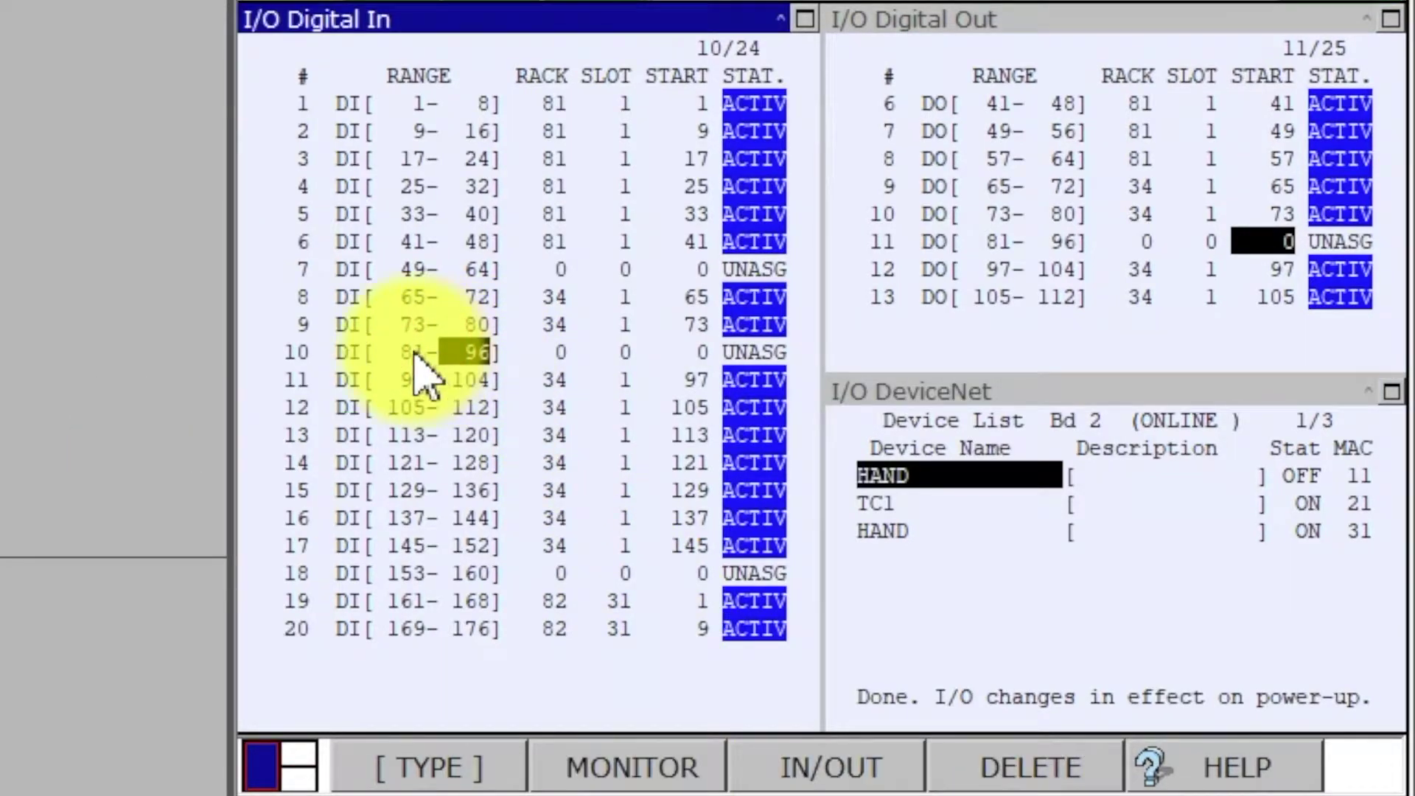
pyautogui.click(475, 353)
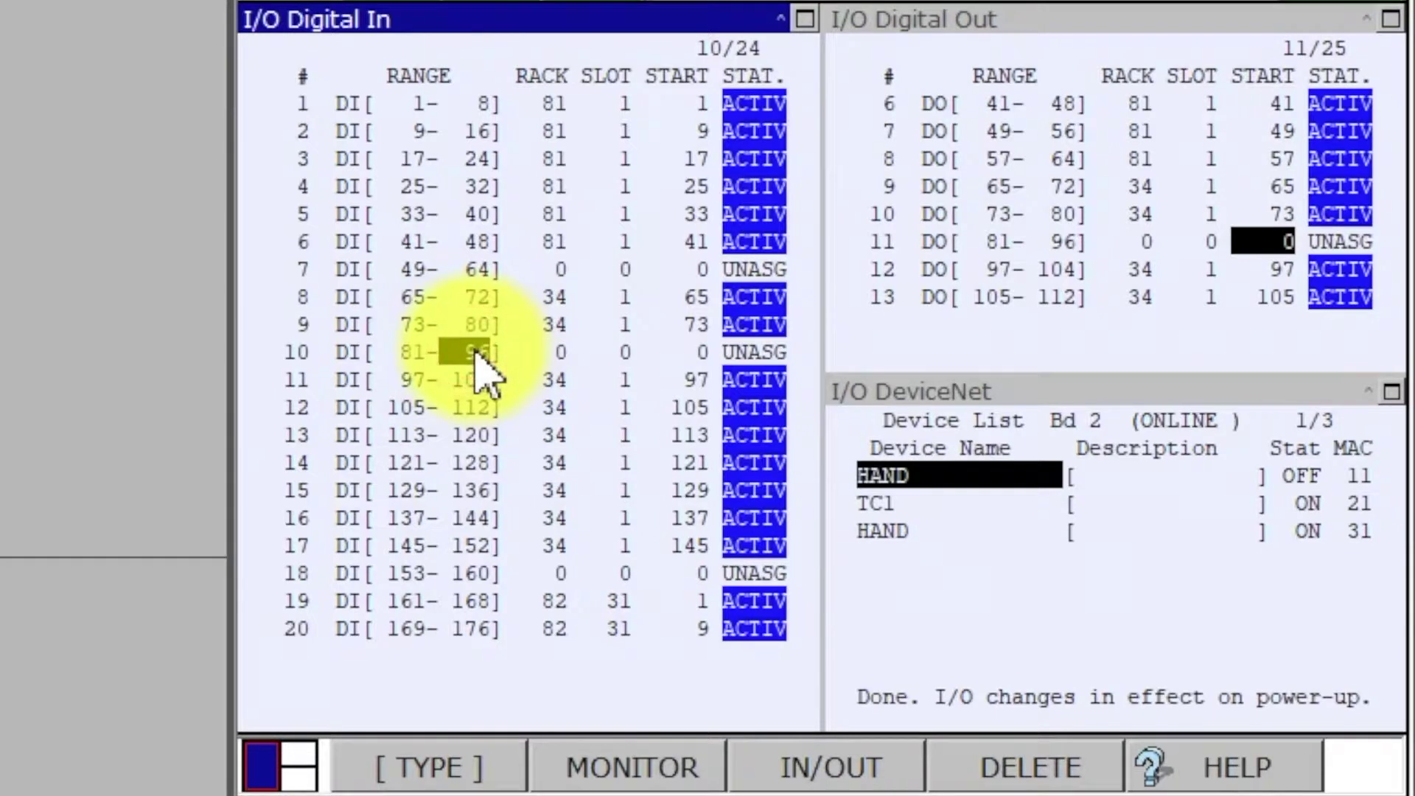
pyautogui.write('88')
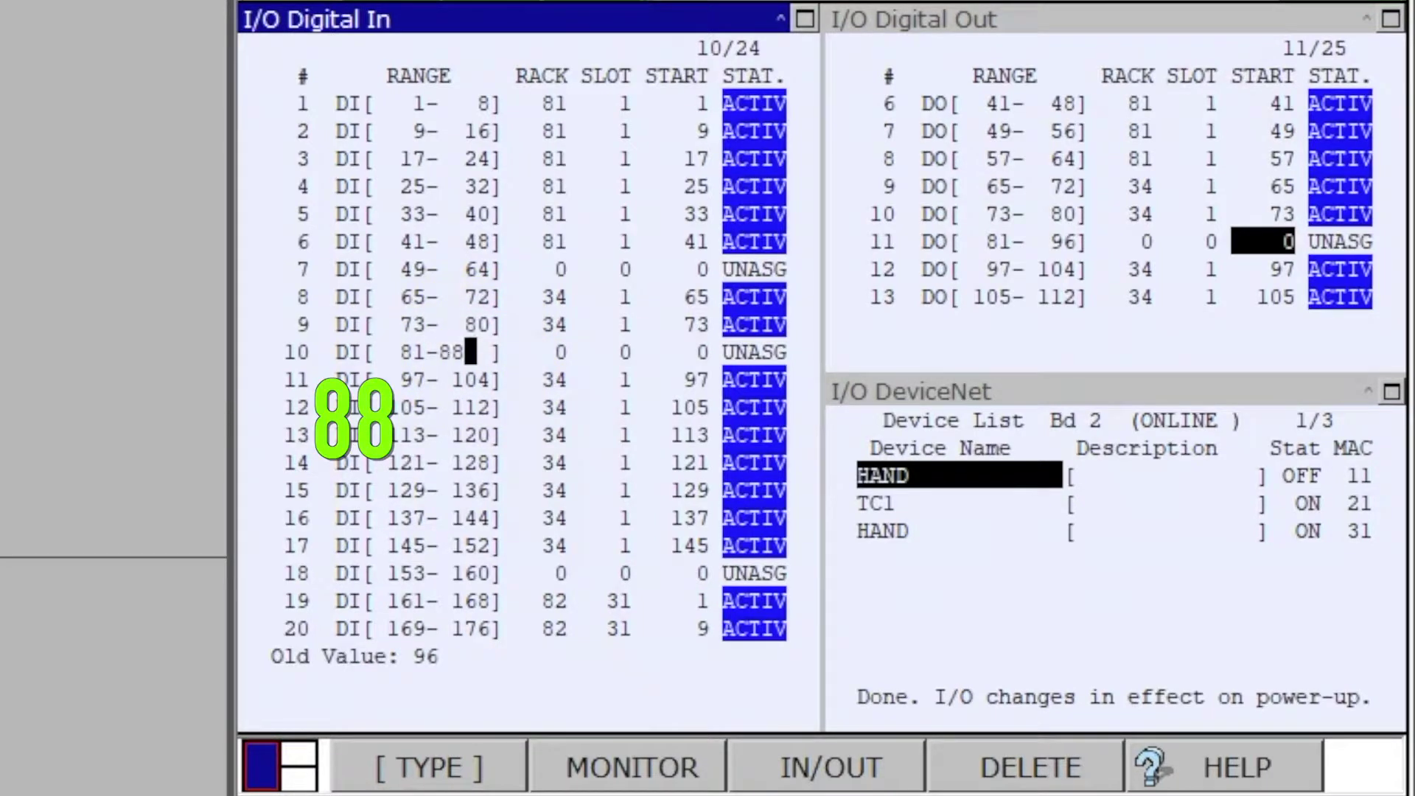
pyautogui.press('Return')
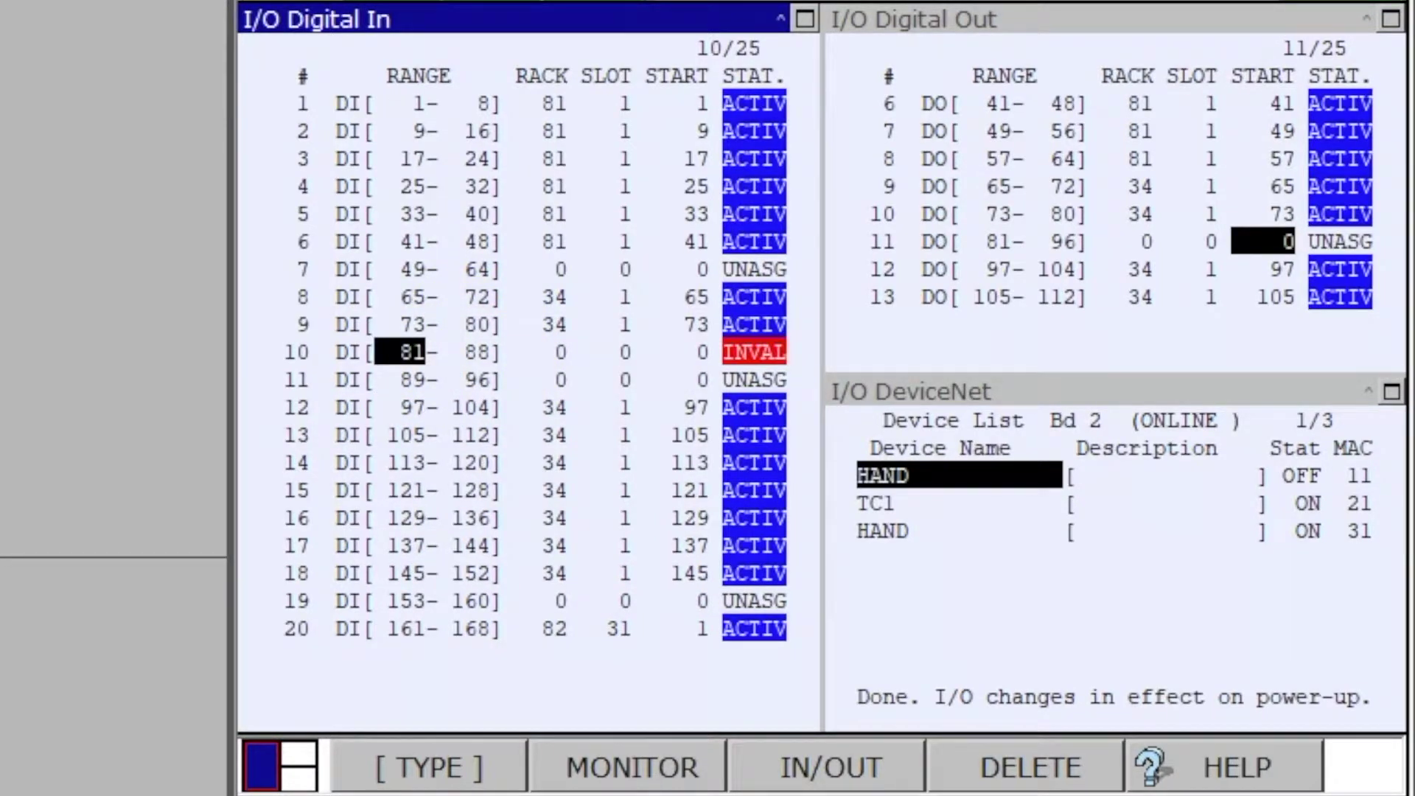
# - Assign the digital input range DI[81-88] to rack 82, slot 11, start 1
pyautogui.click(479, 352)
pyautogui.click(542, 352)
pyautogui.write('82')
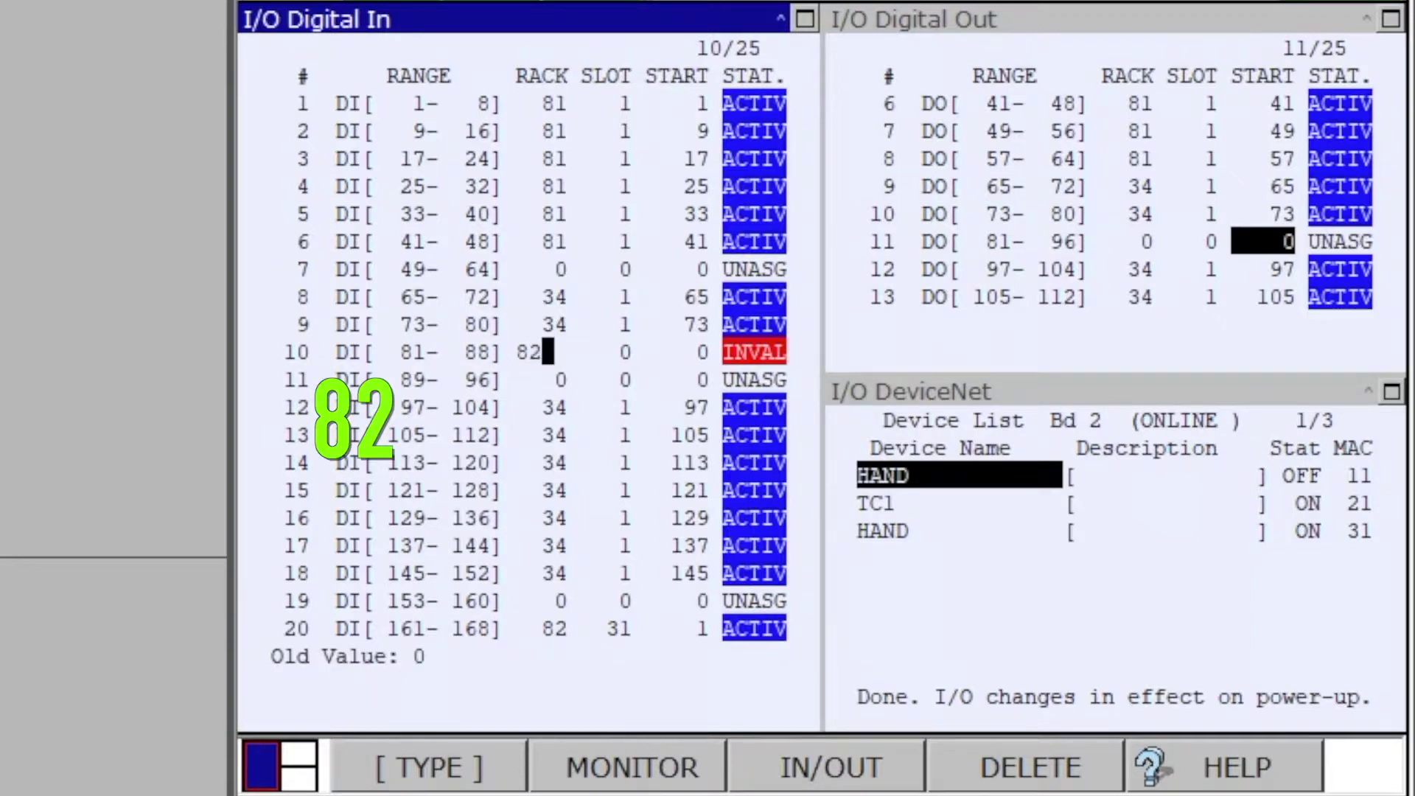
pyautogui.press('Return')
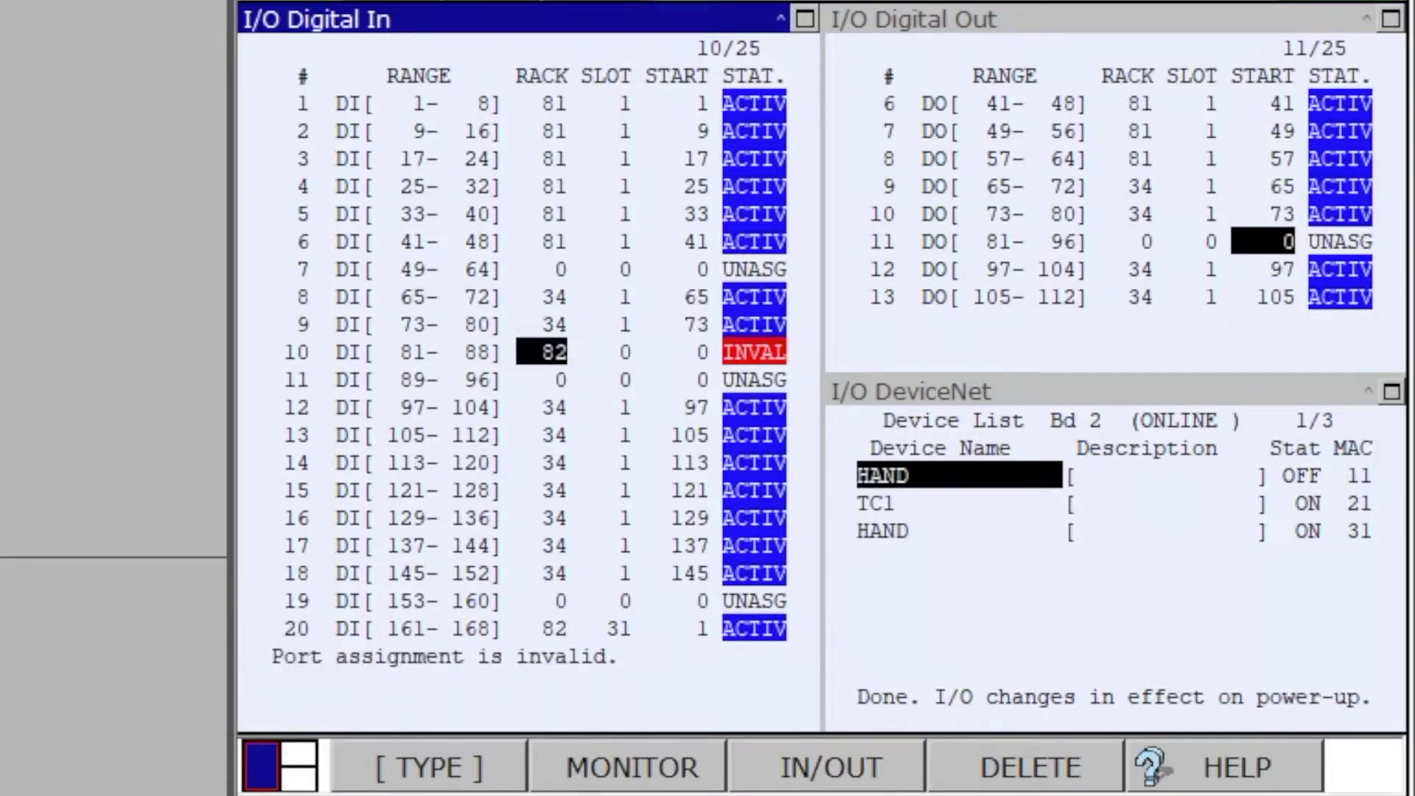
pyautogui.click(606, 351)
pyautogui.write('11')
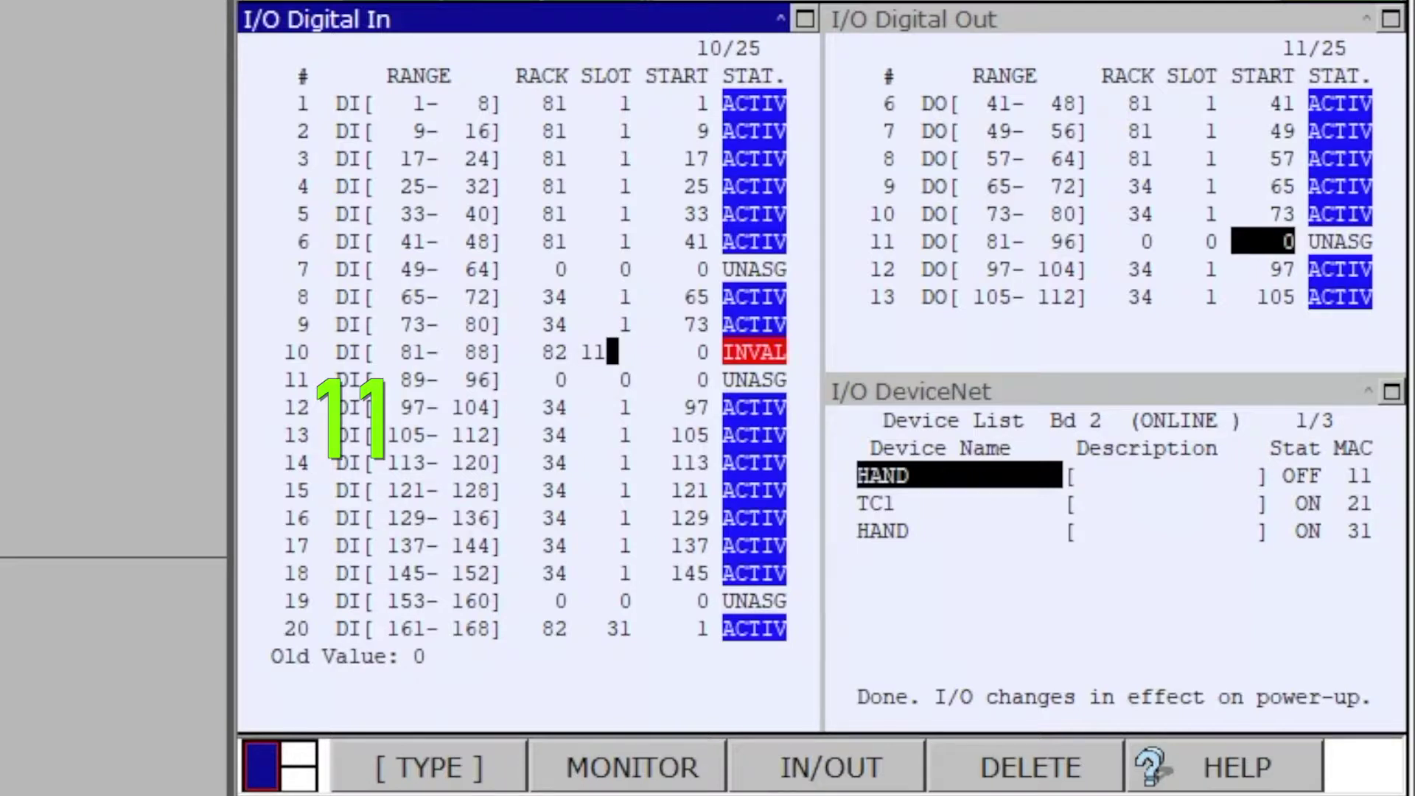
pyautogui.press('Return')
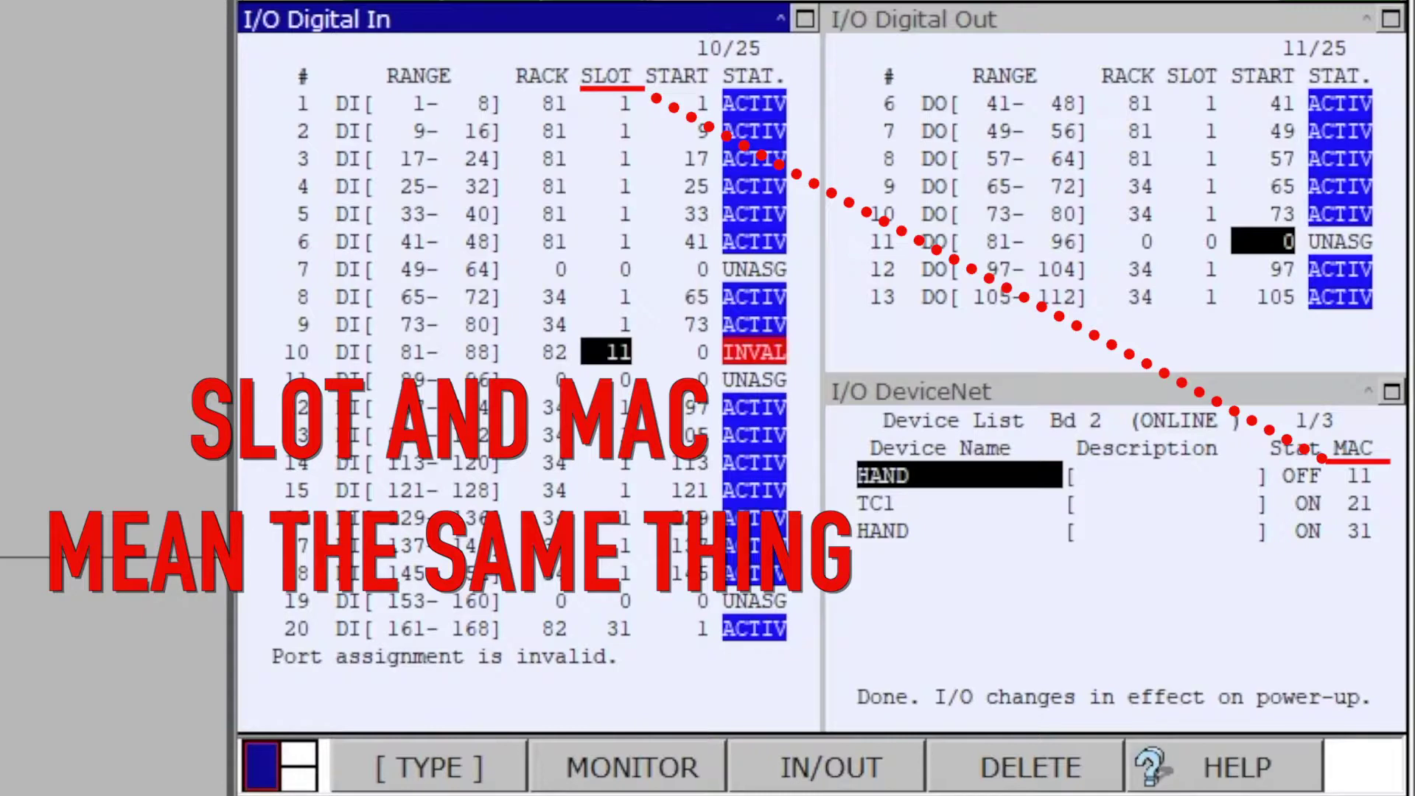
pyautogui.click(677, 352)
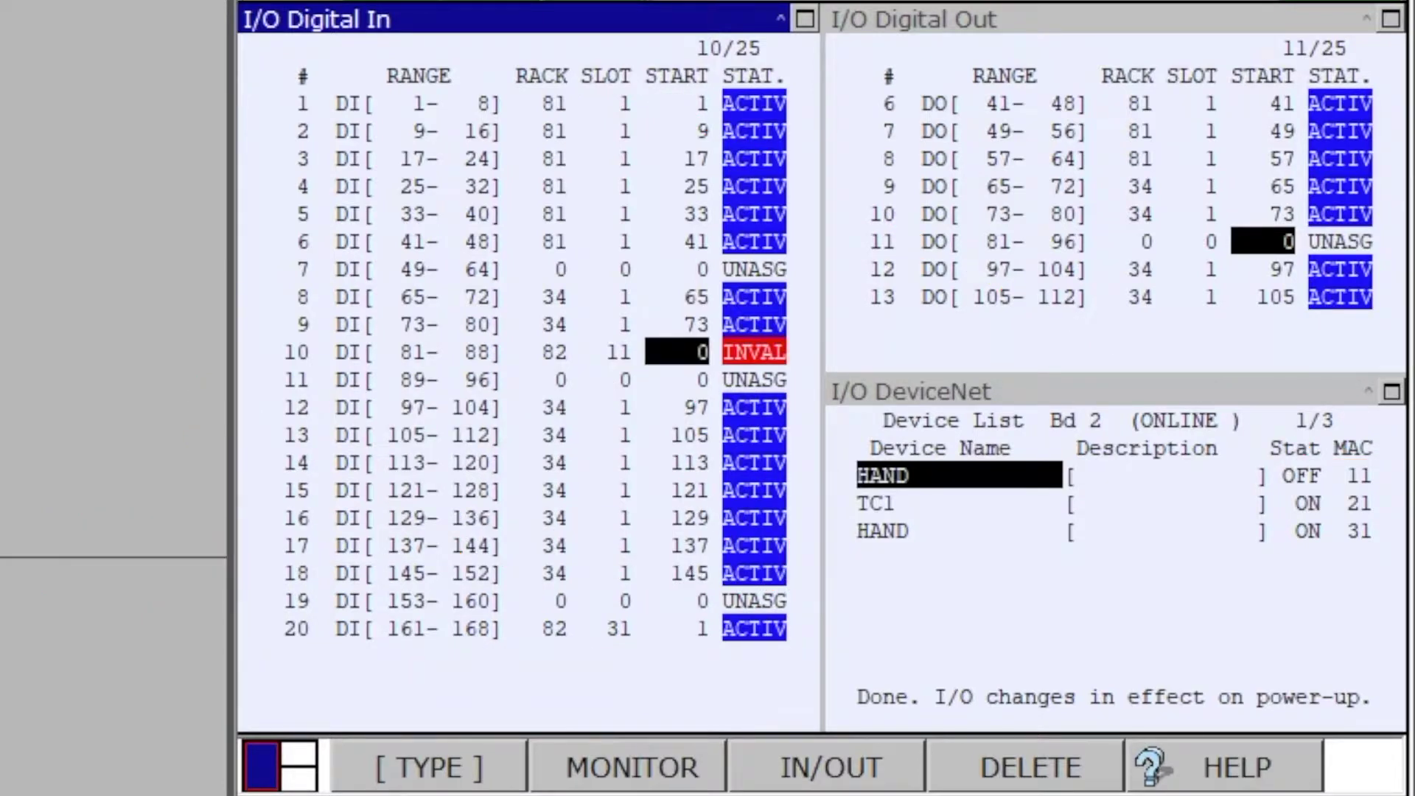
pyautogui.write('1')
pyautogui.press('Return')
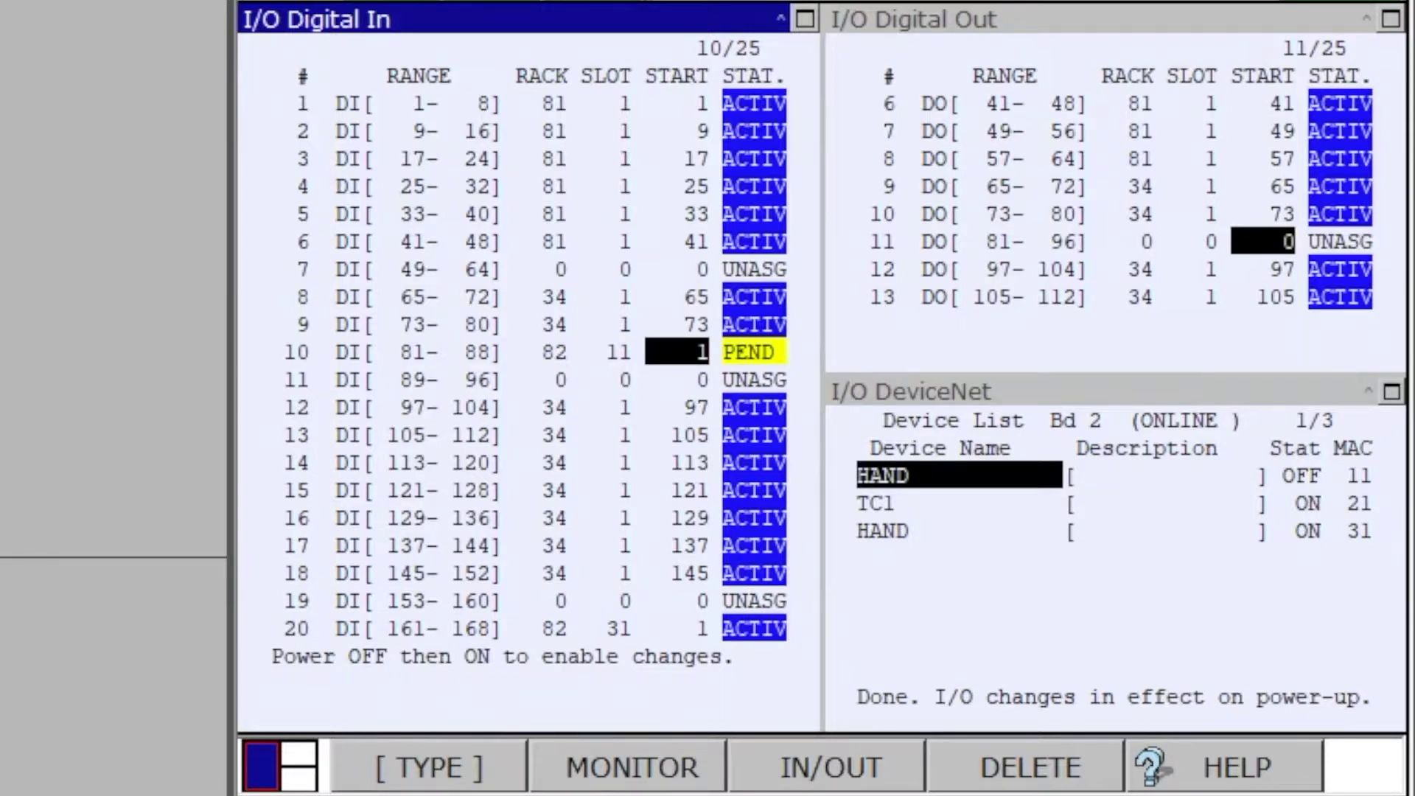
# - Assign the digital input range DI[89-96] to rack 82, slot 11, start 9
pyautogui.click(677, 379)
pyautogui.click(608, 380)
pyautogui.click(542, 379)
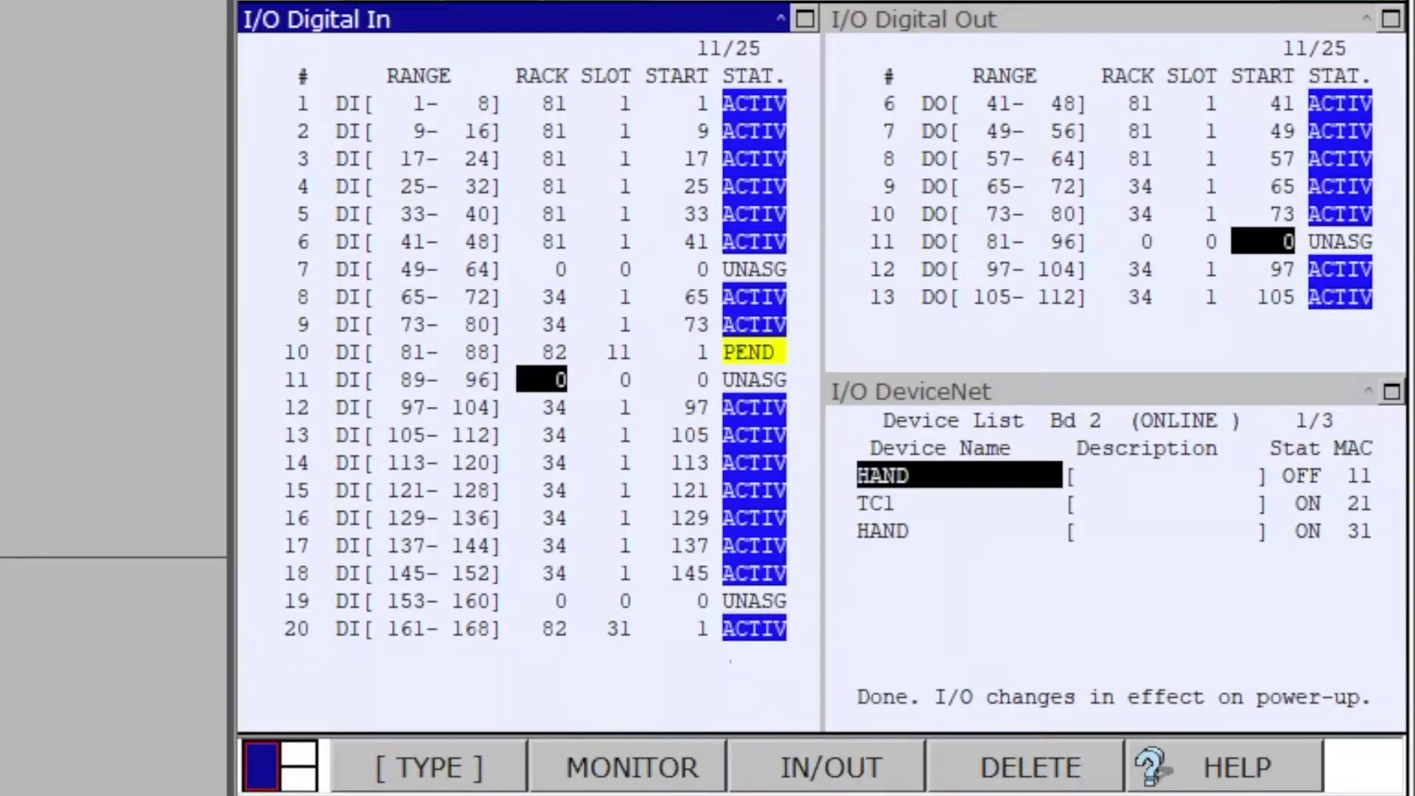
pyautogui.write('82')
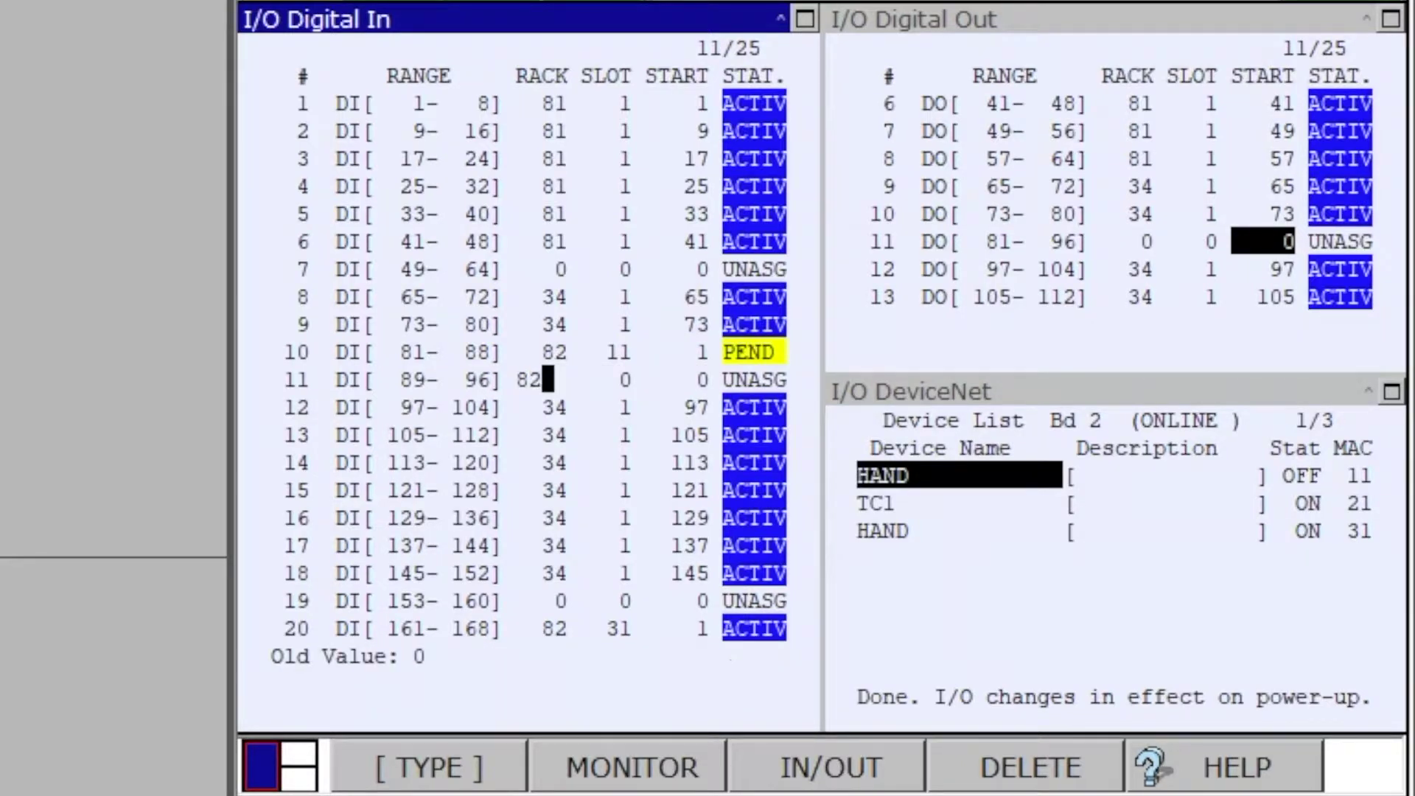
pyautogui.press('Return')
pyautogui.click(606, 379)
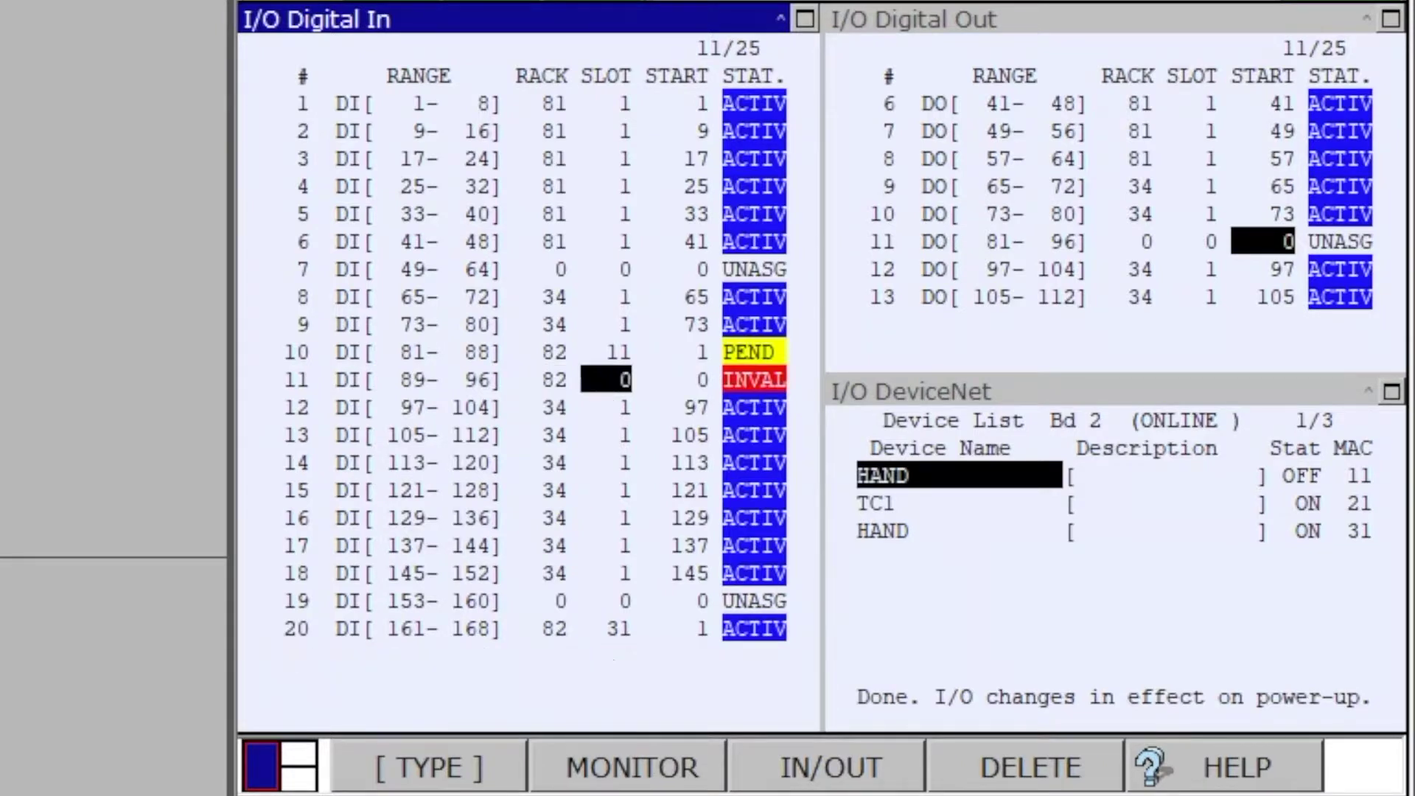
pyautogui.write('11')
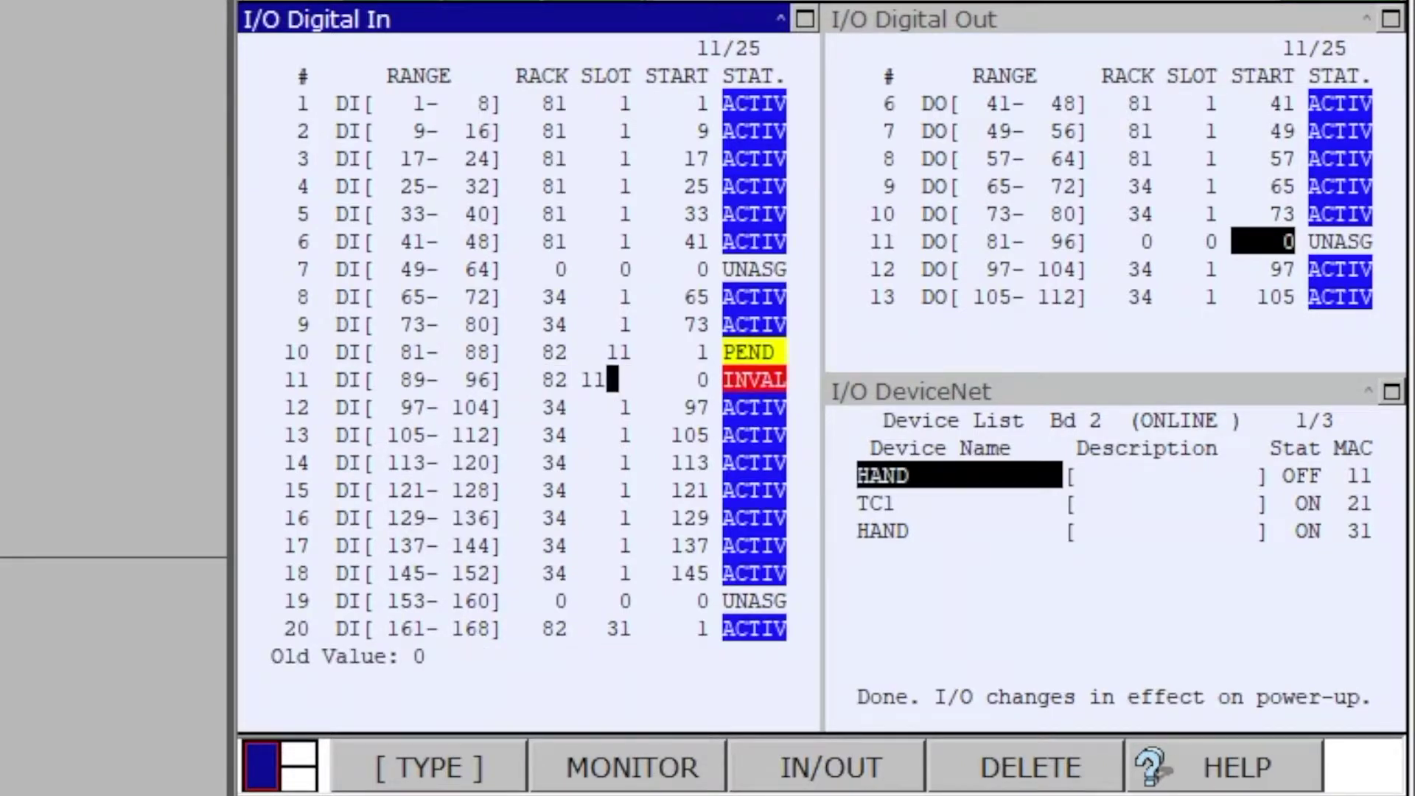
pyautogui.press('Return')
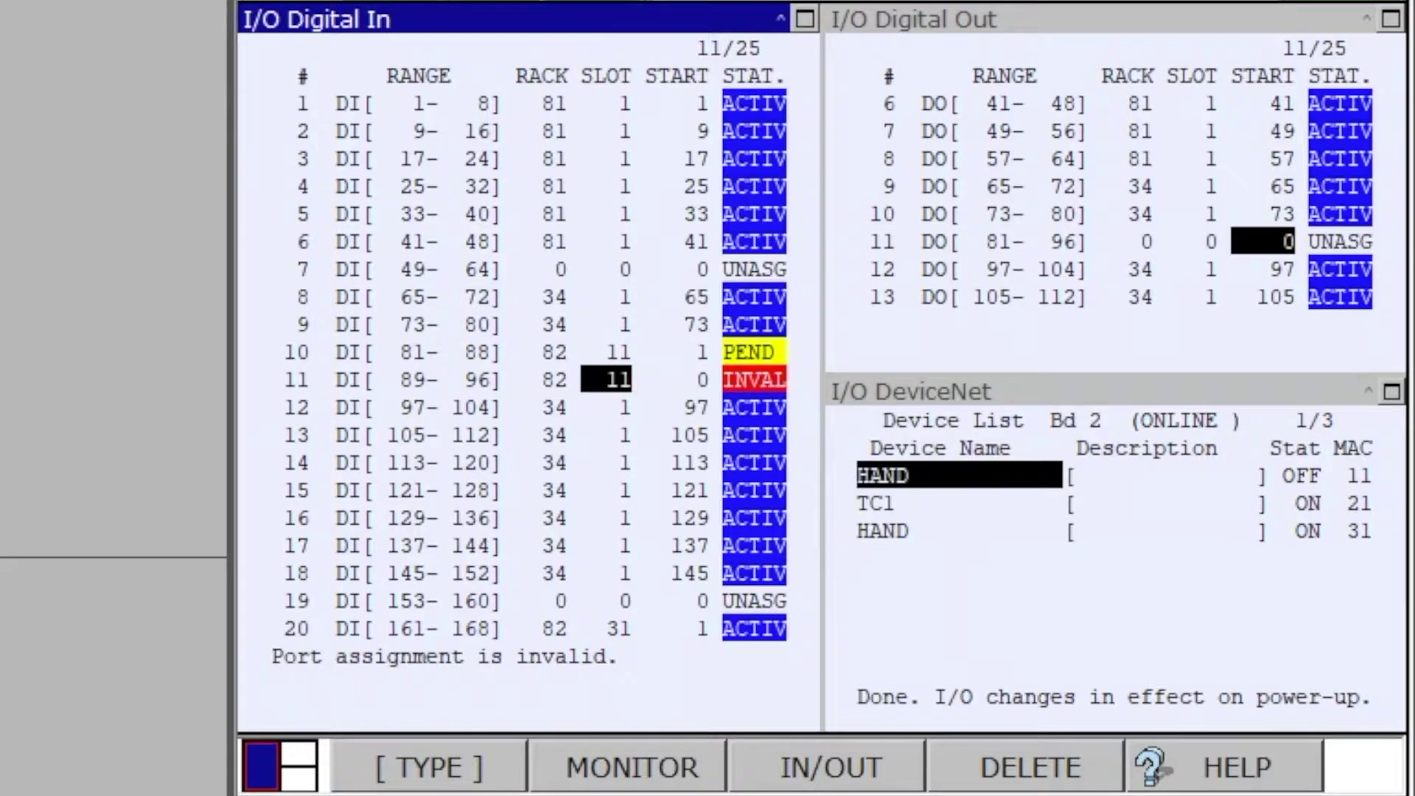
pyautogui.click(677, 380)
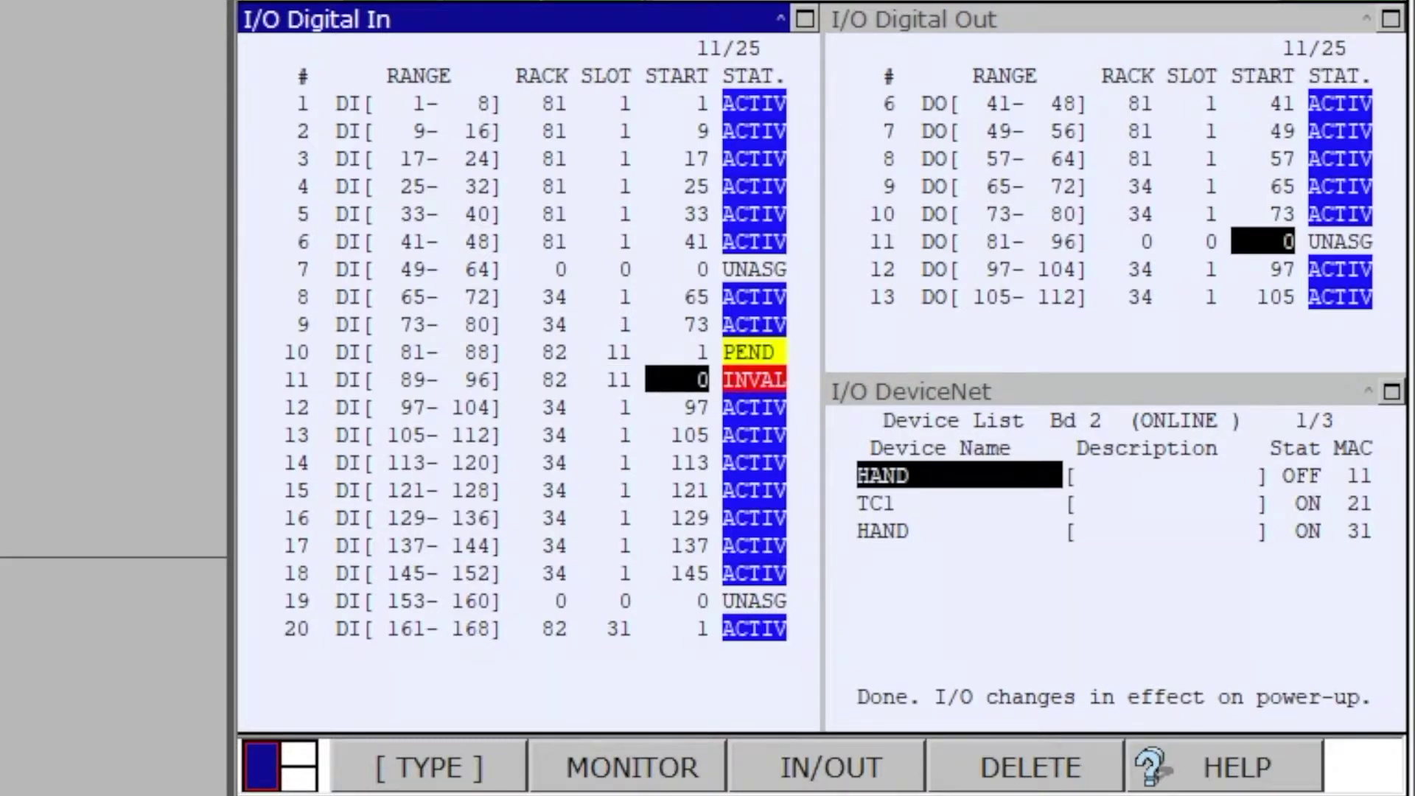
pyautogui.write('9')
pyautogui.press('Return')
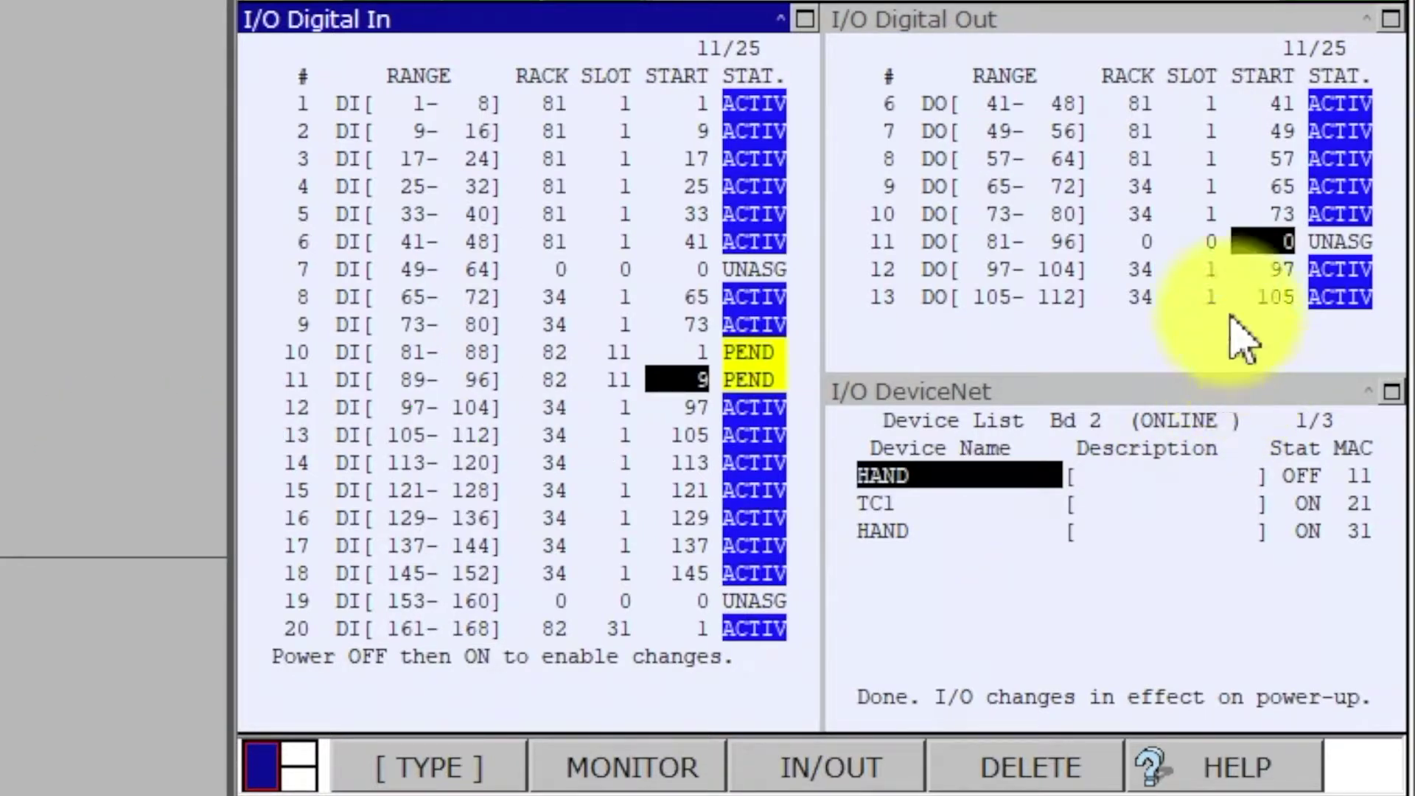
# - Shorten the unassigned digital output range DO[81-96] so that it ends at 88
pyautogui.click(1060, 242)
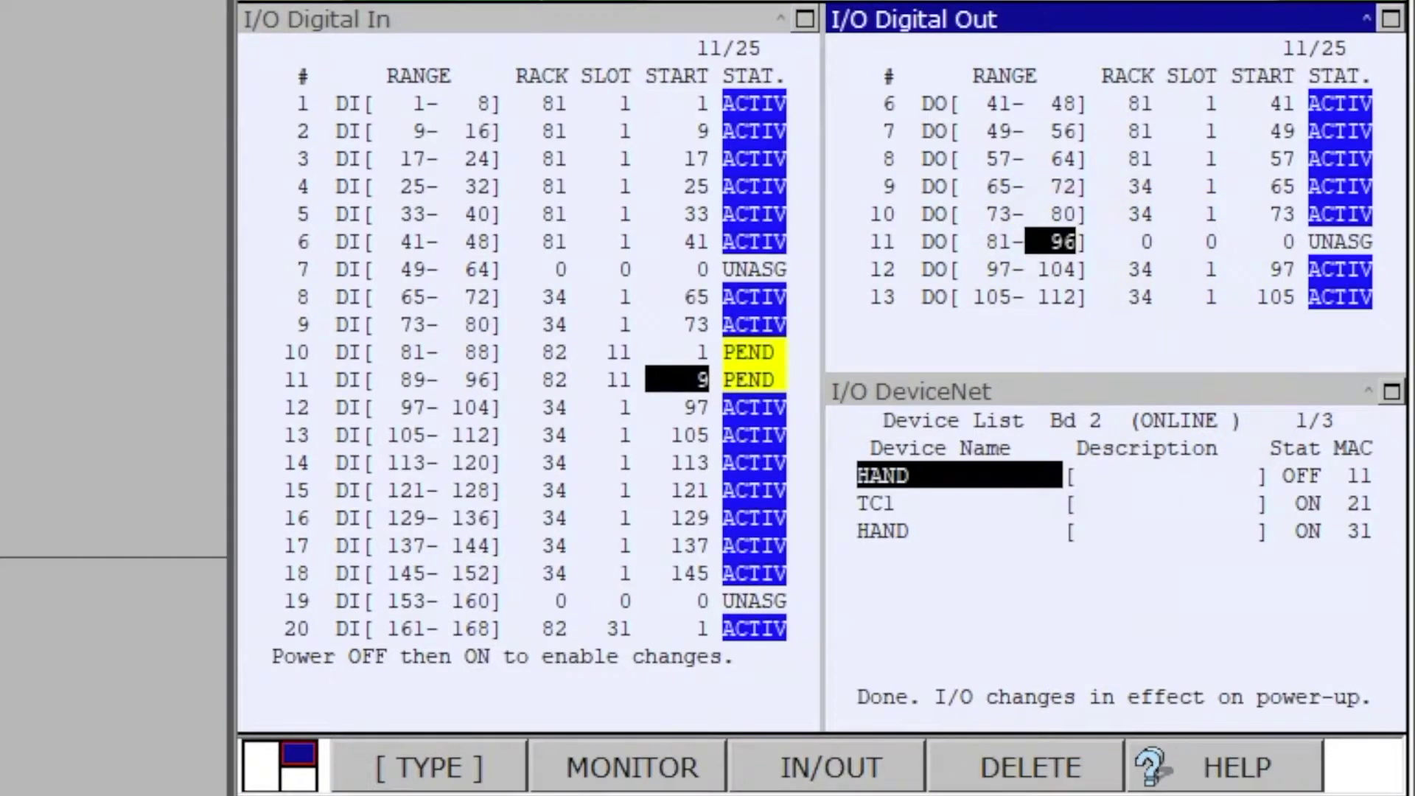
pyautogui.write('88')
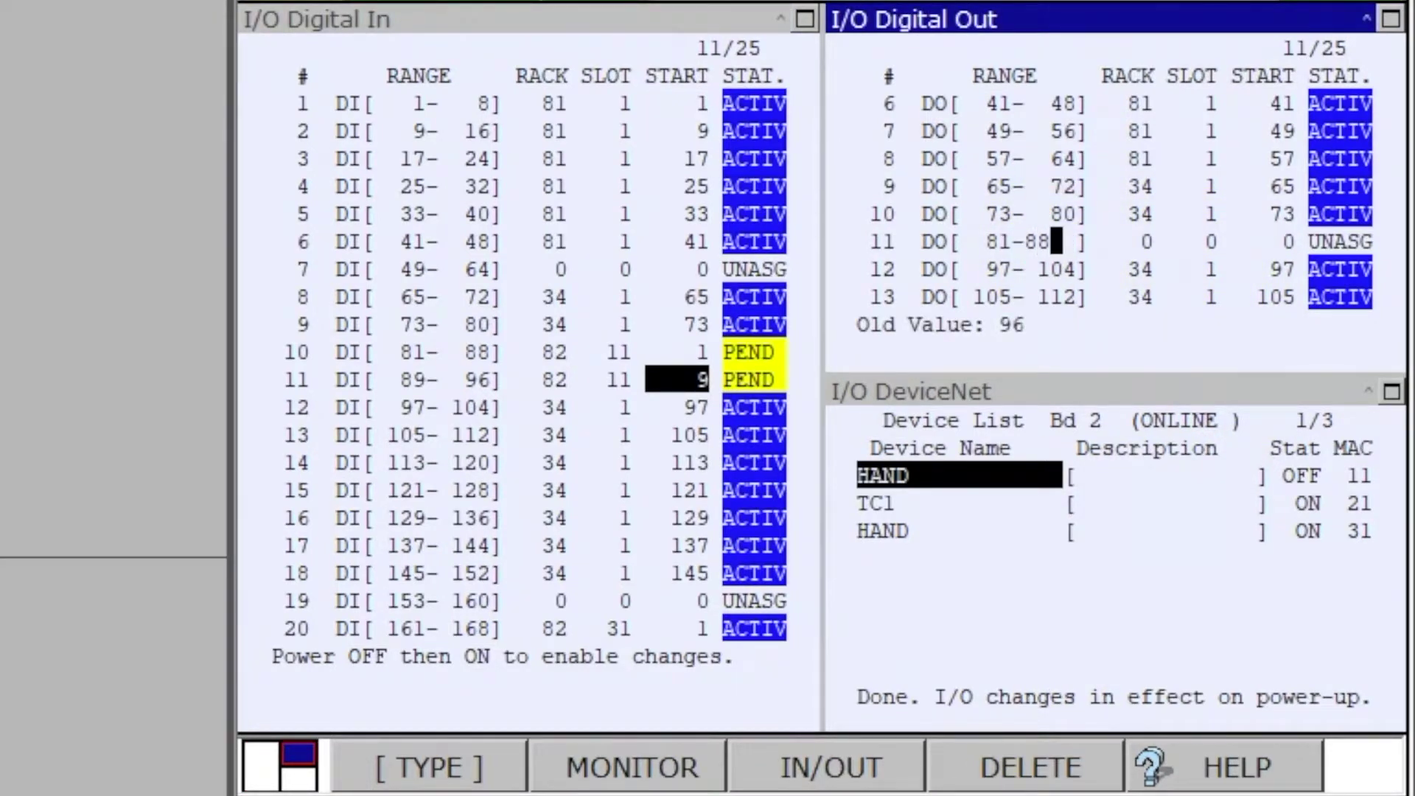
pyautogui.press('Return')
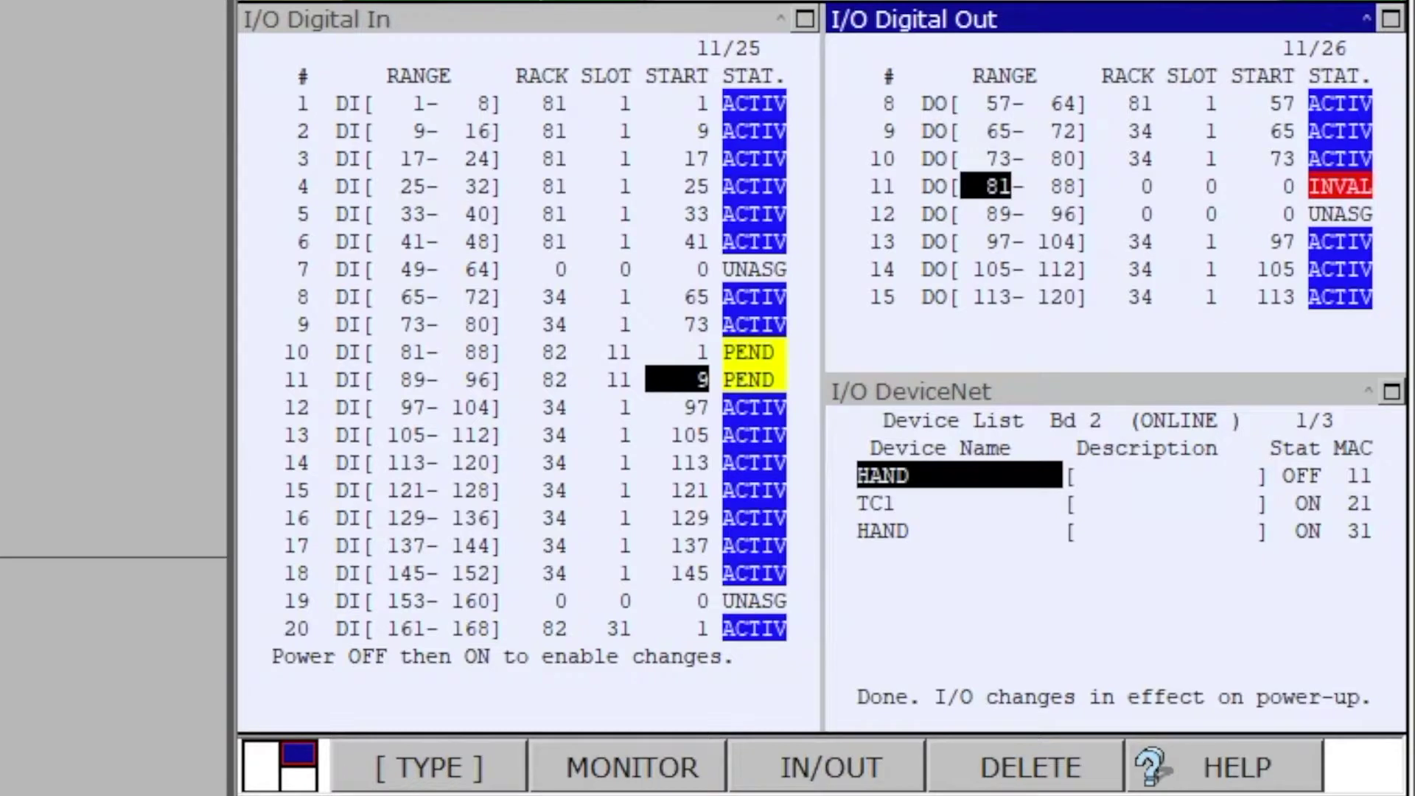
# - Assign the digital output range DO[81-88] to rack 82, slot 11, start 1
pyautogui.click(1054, 187)
pyautogui.click(1128, 186)
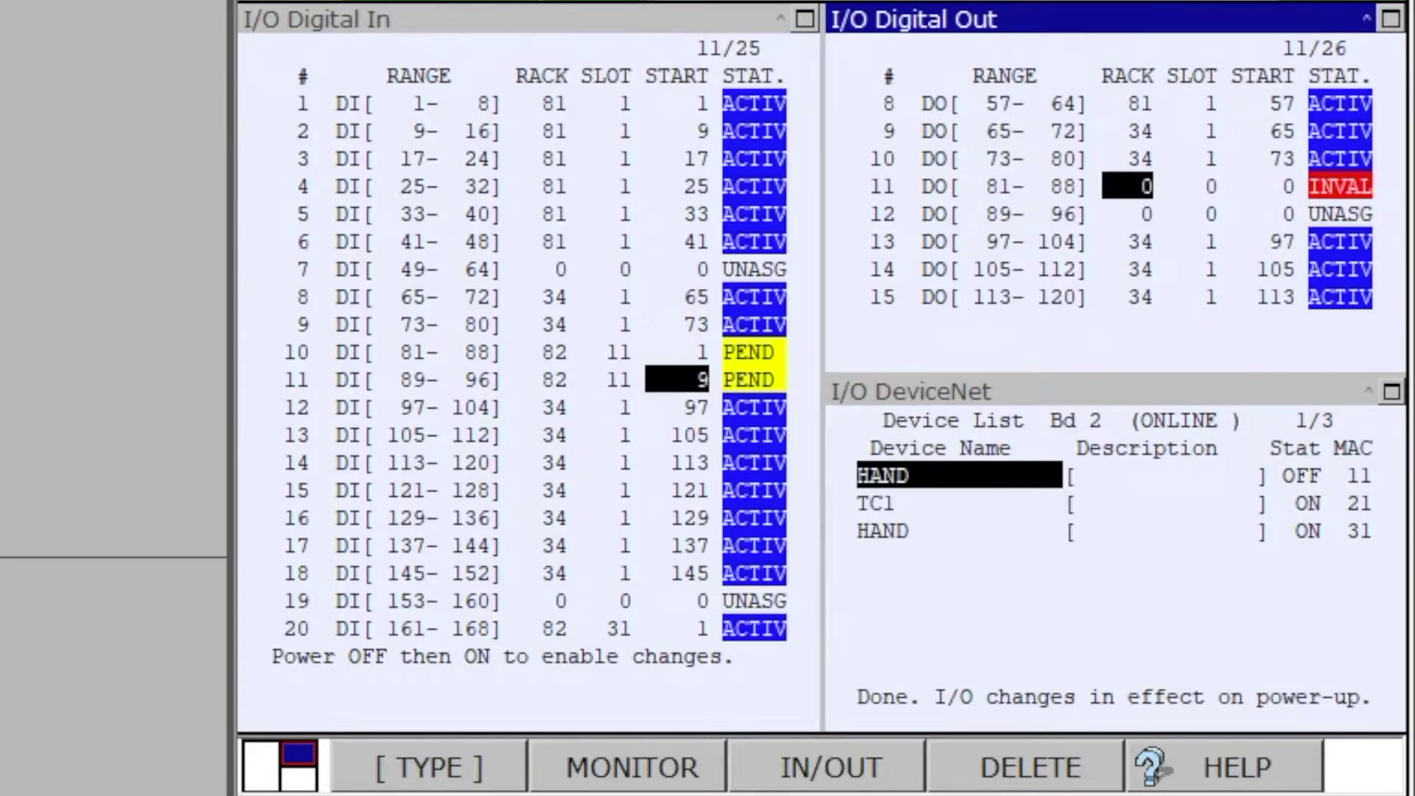
pyautogui.write('82')
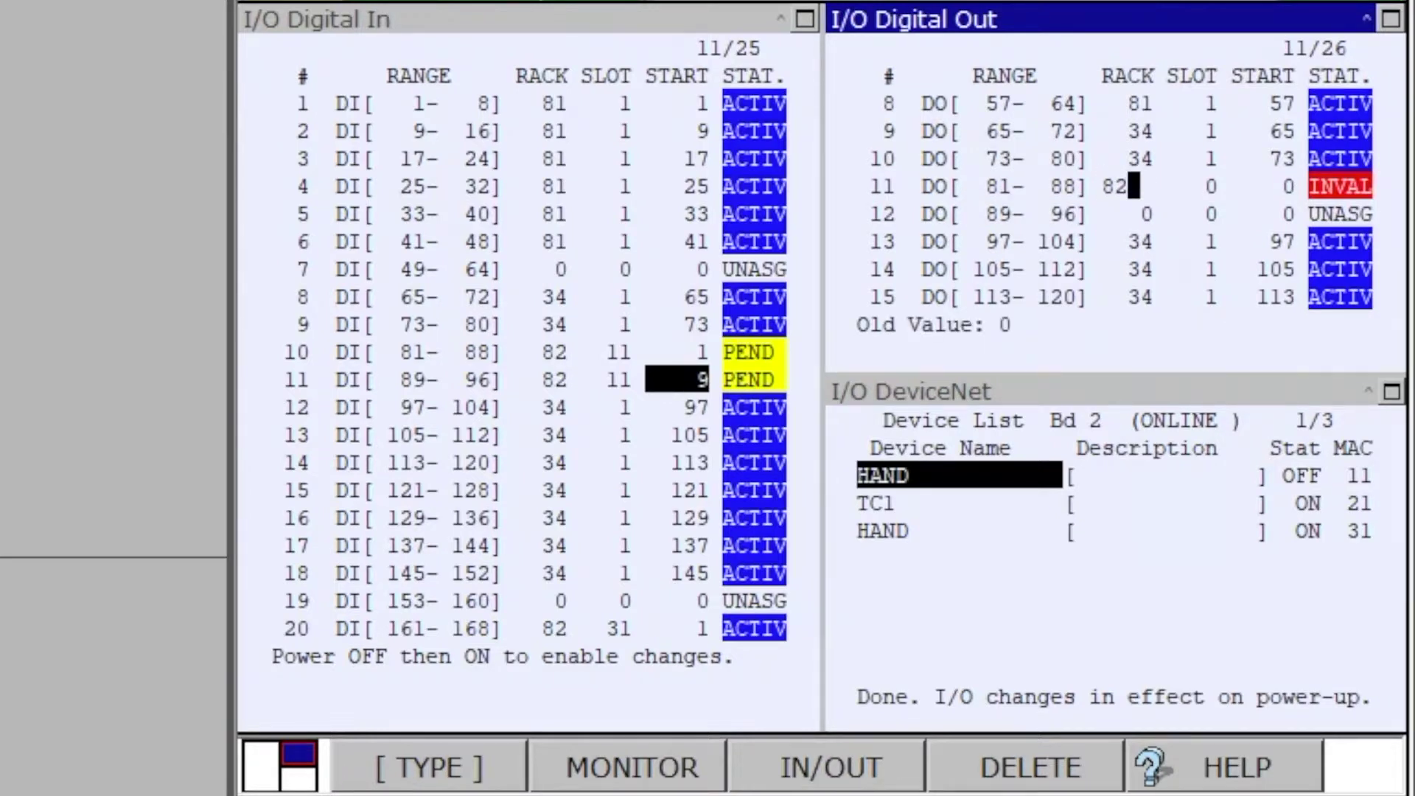
pyautogui.press('Return')
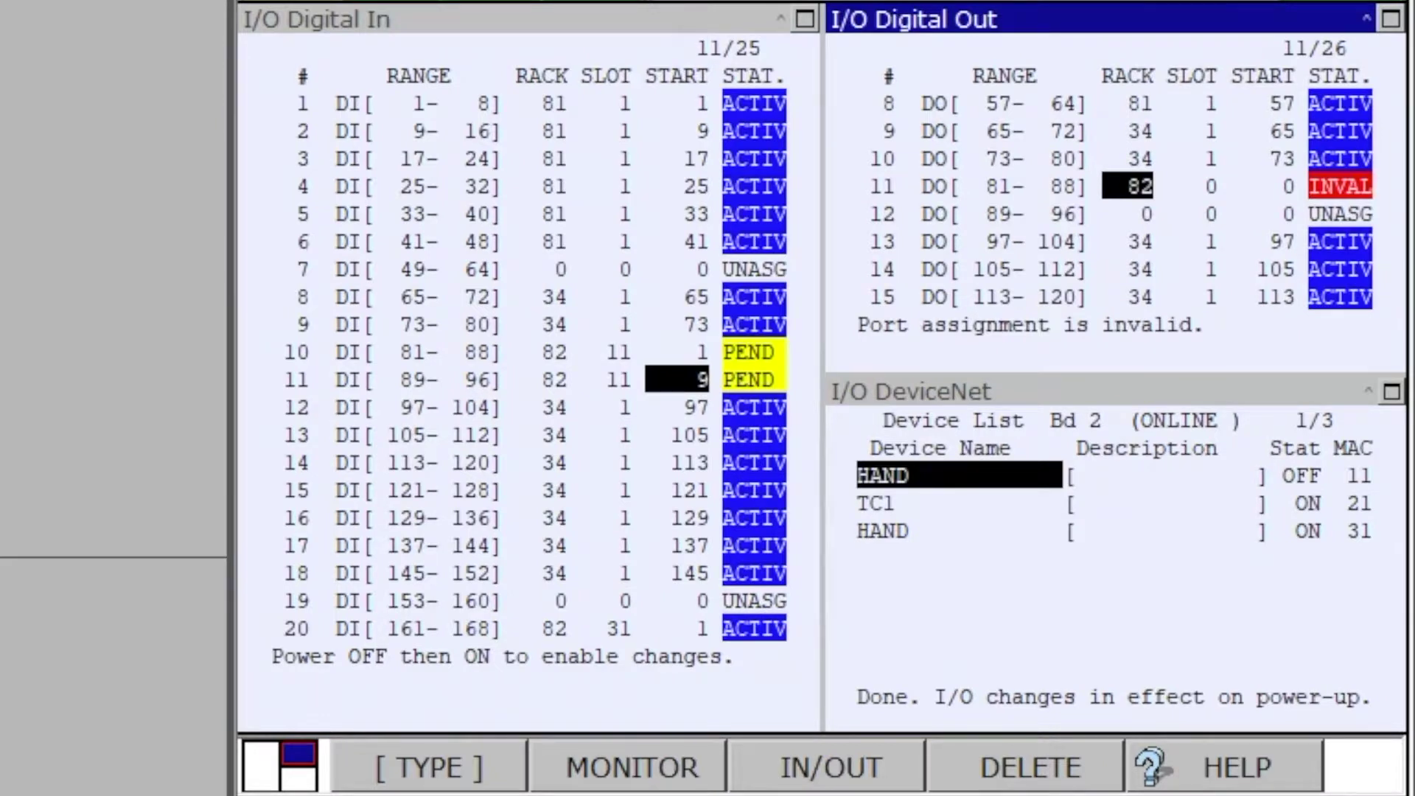
pyautogui.click(1192, 186)
pyautogui.write('11')
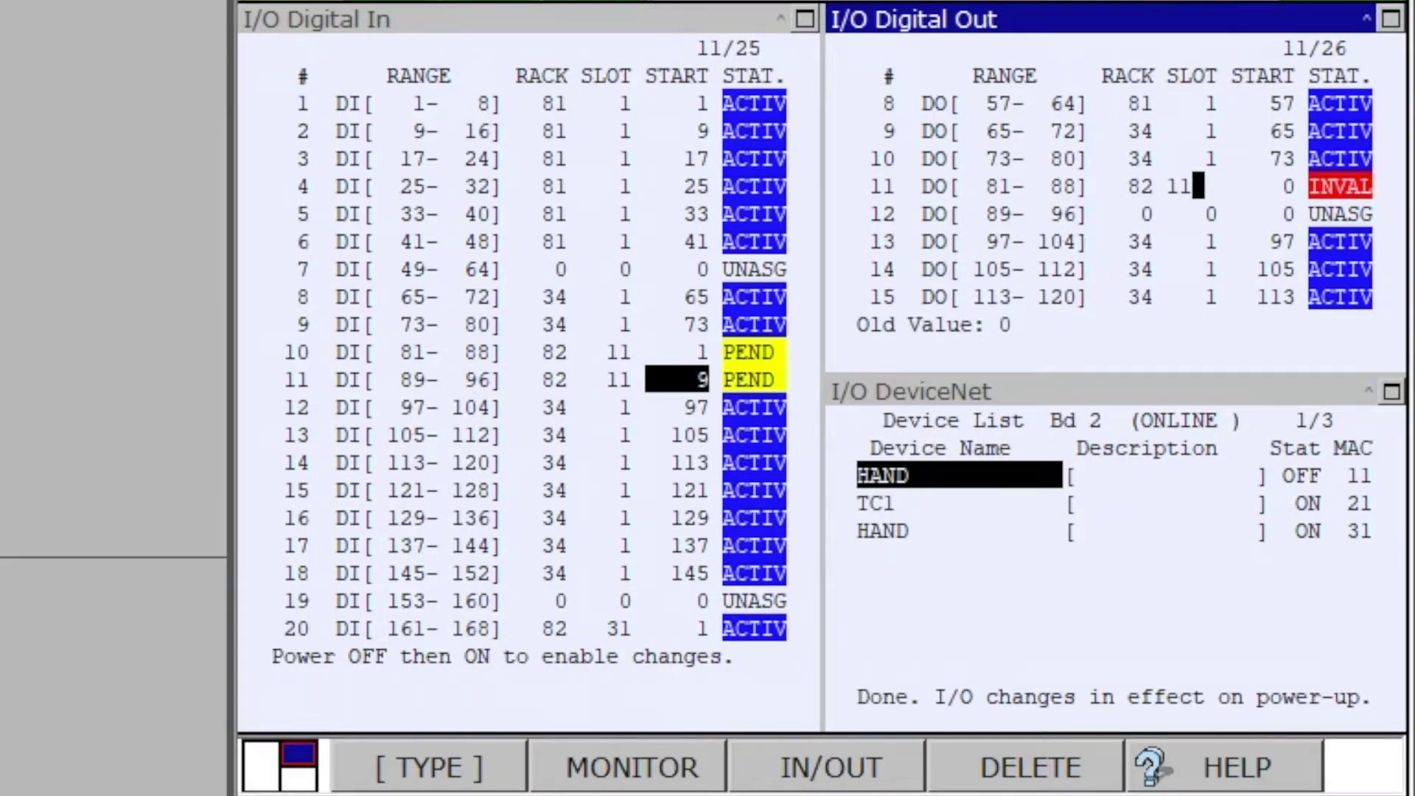
pyautogui.press('Return')
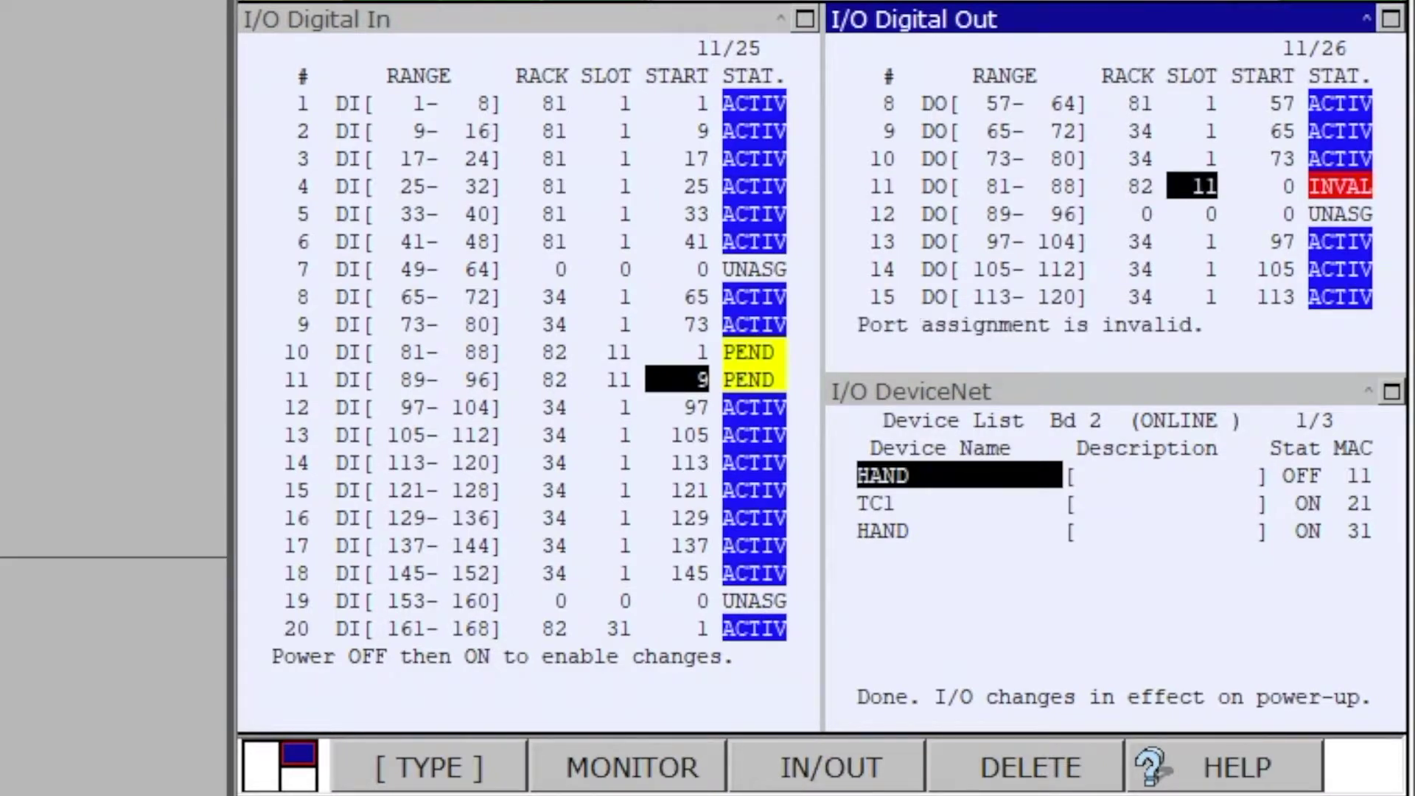
pyautogui.click(1264, 186)
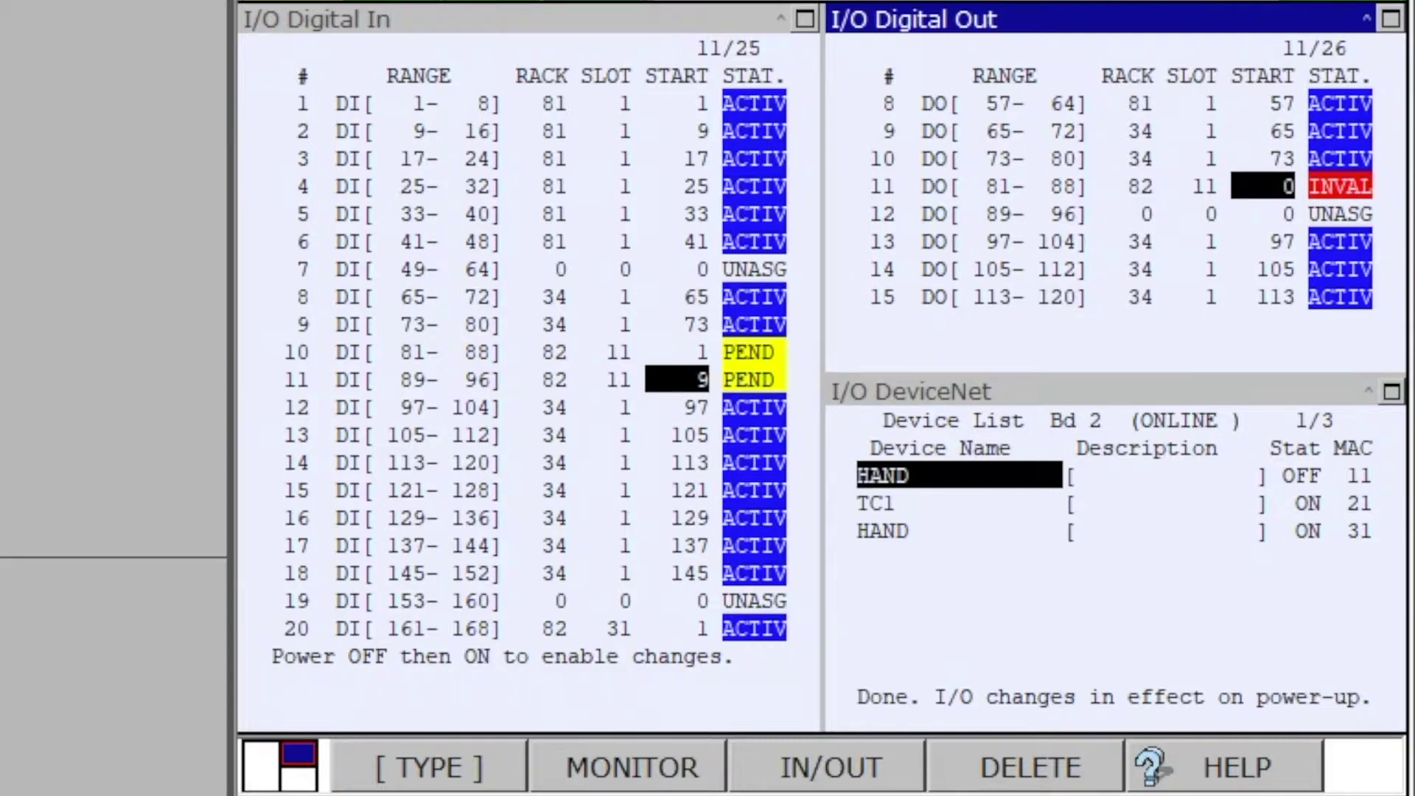
pyautogui.write('1')
pyautogui.press('Return')
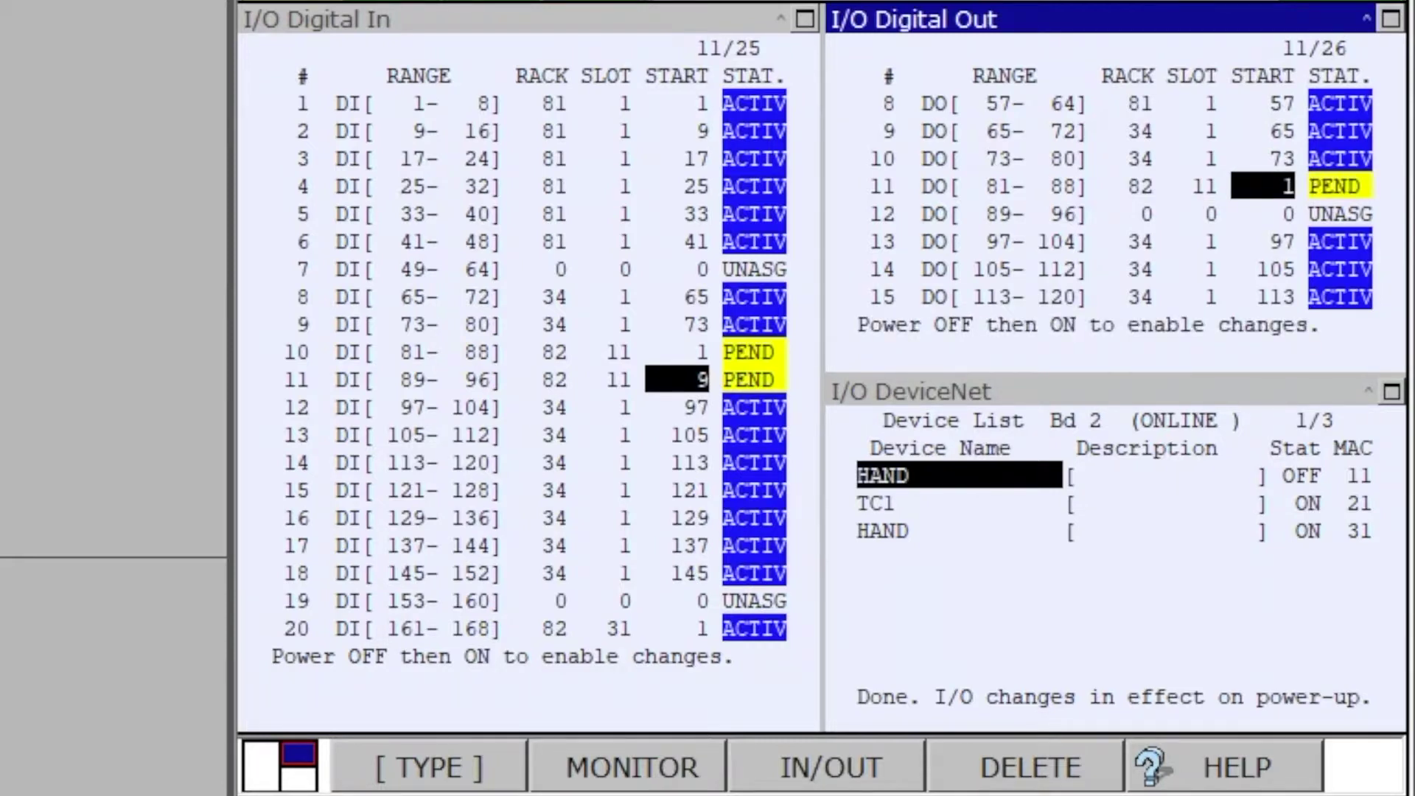
# - Assign the digital output range DO[89-96] to rack 82, slot 11, start 9
pyautogui.click(1264, 214)
pyautogui.click(1202, 214)
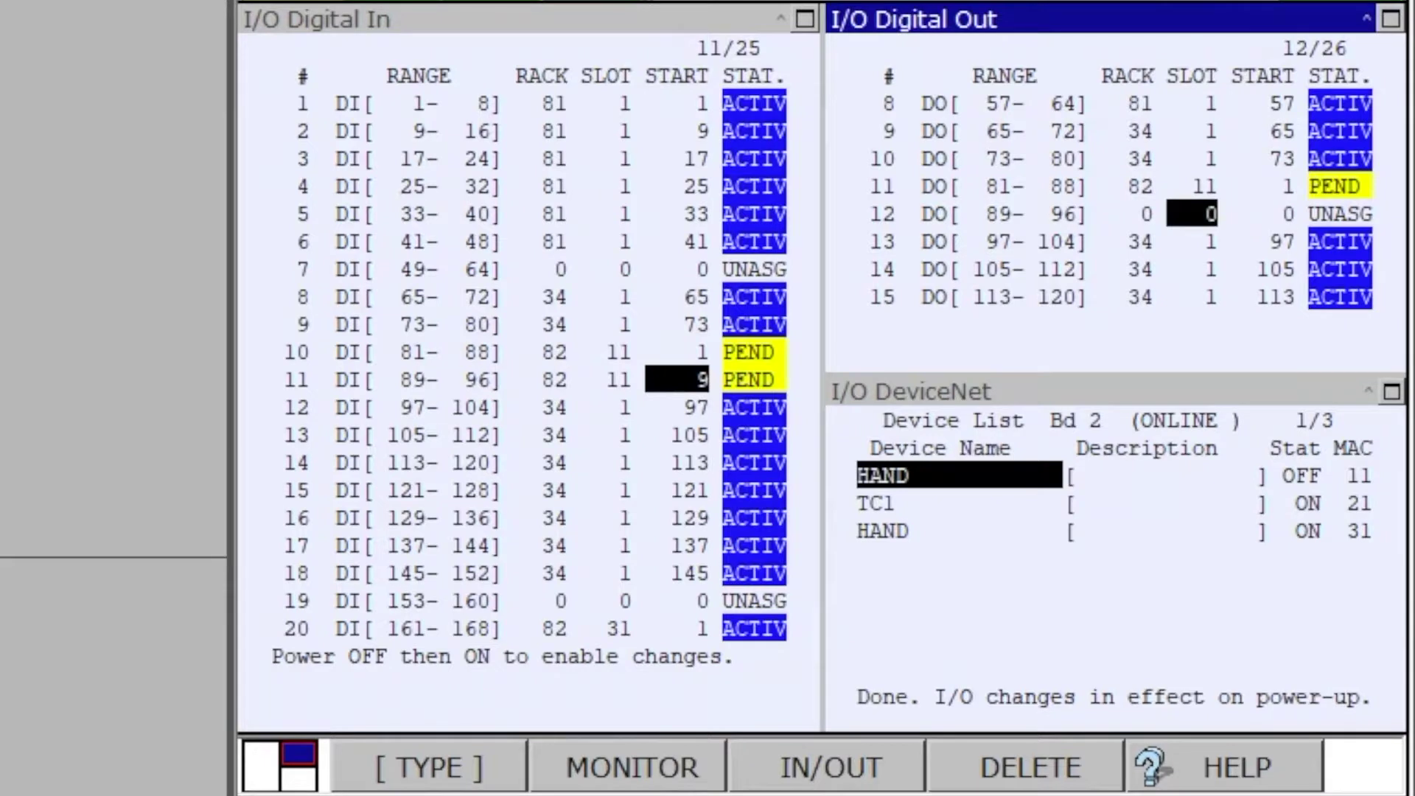
pyautogui.click(1128, 214)
pyautogui.write('82')
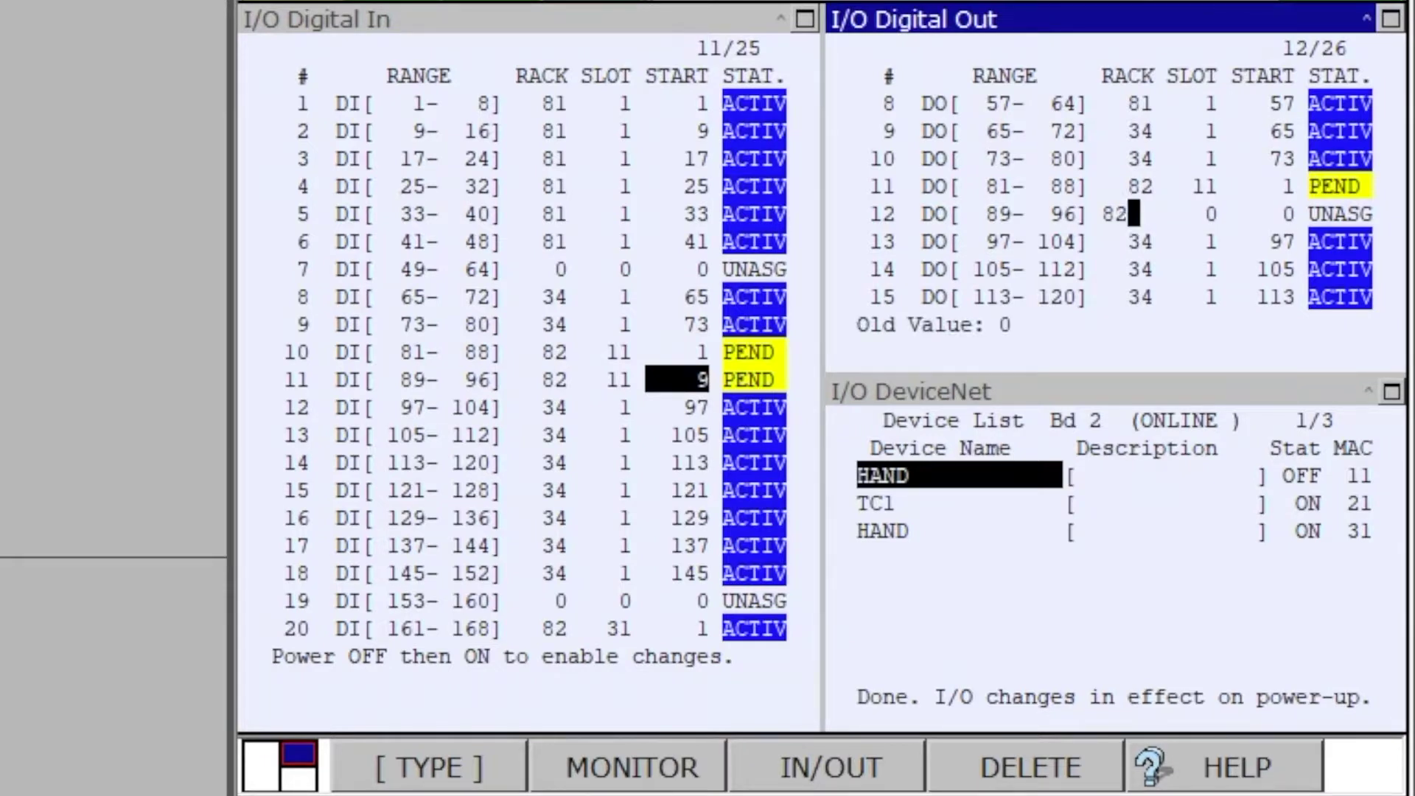
pyautogui.press('Return')
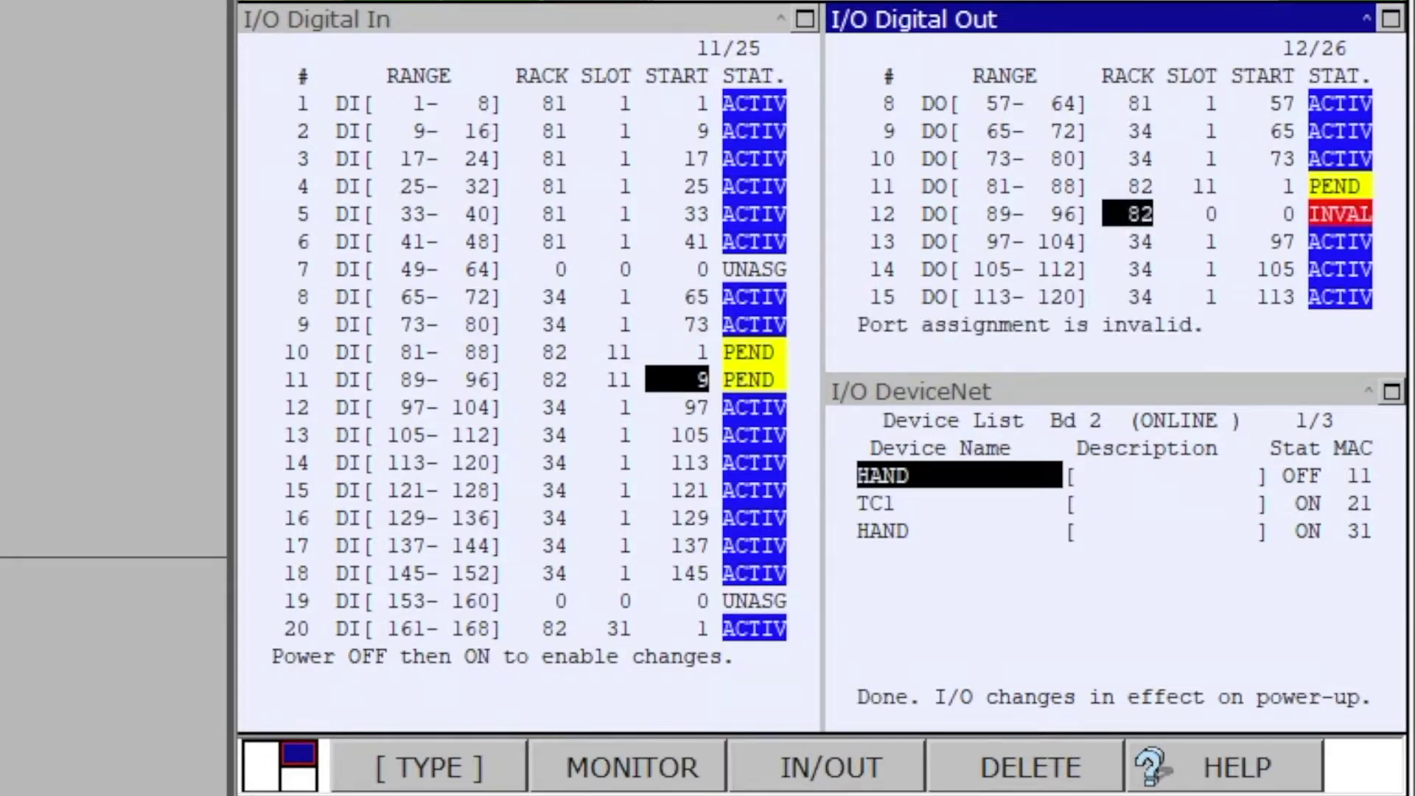
pyautogui.click(1192, 214)
pyautogui.write('11')
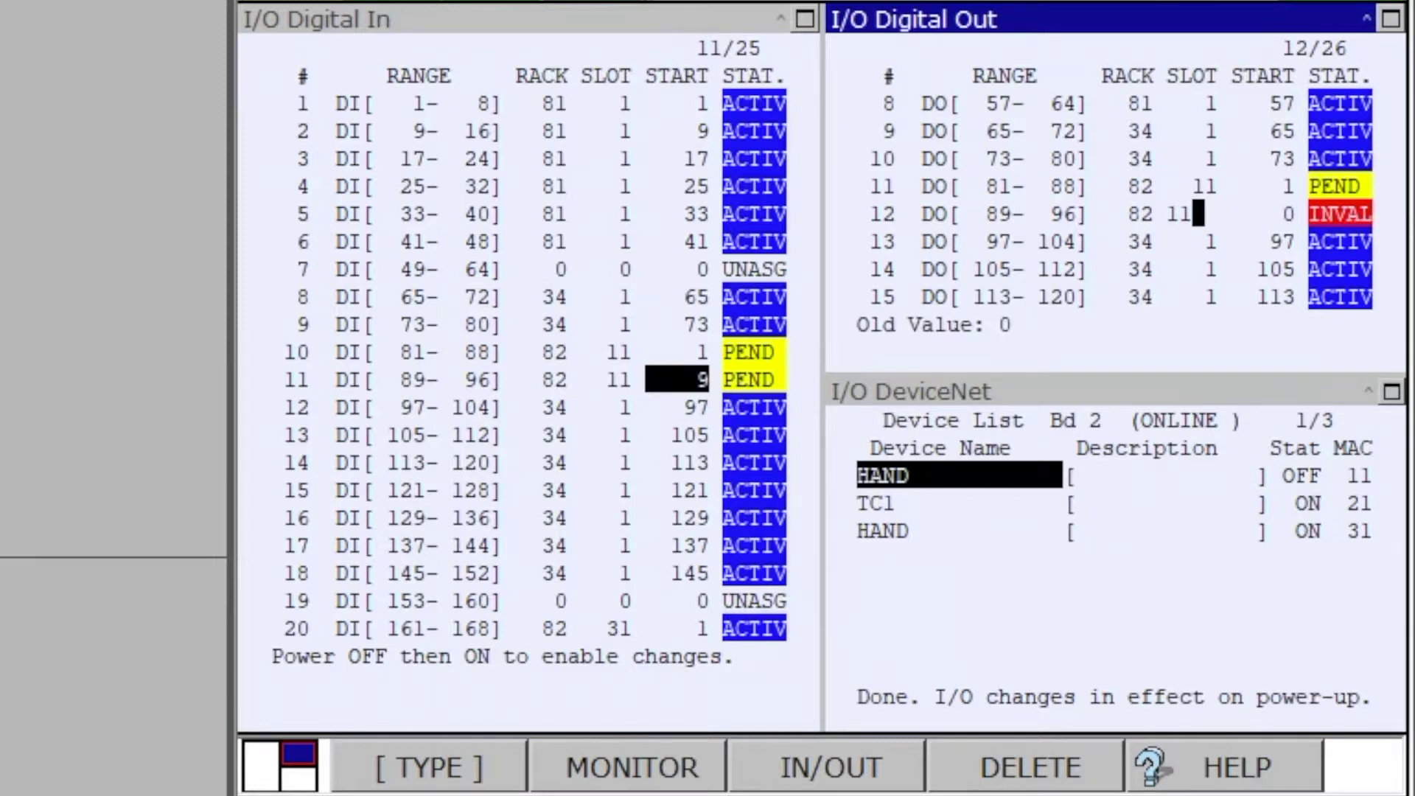
pyautogui.press('Return')
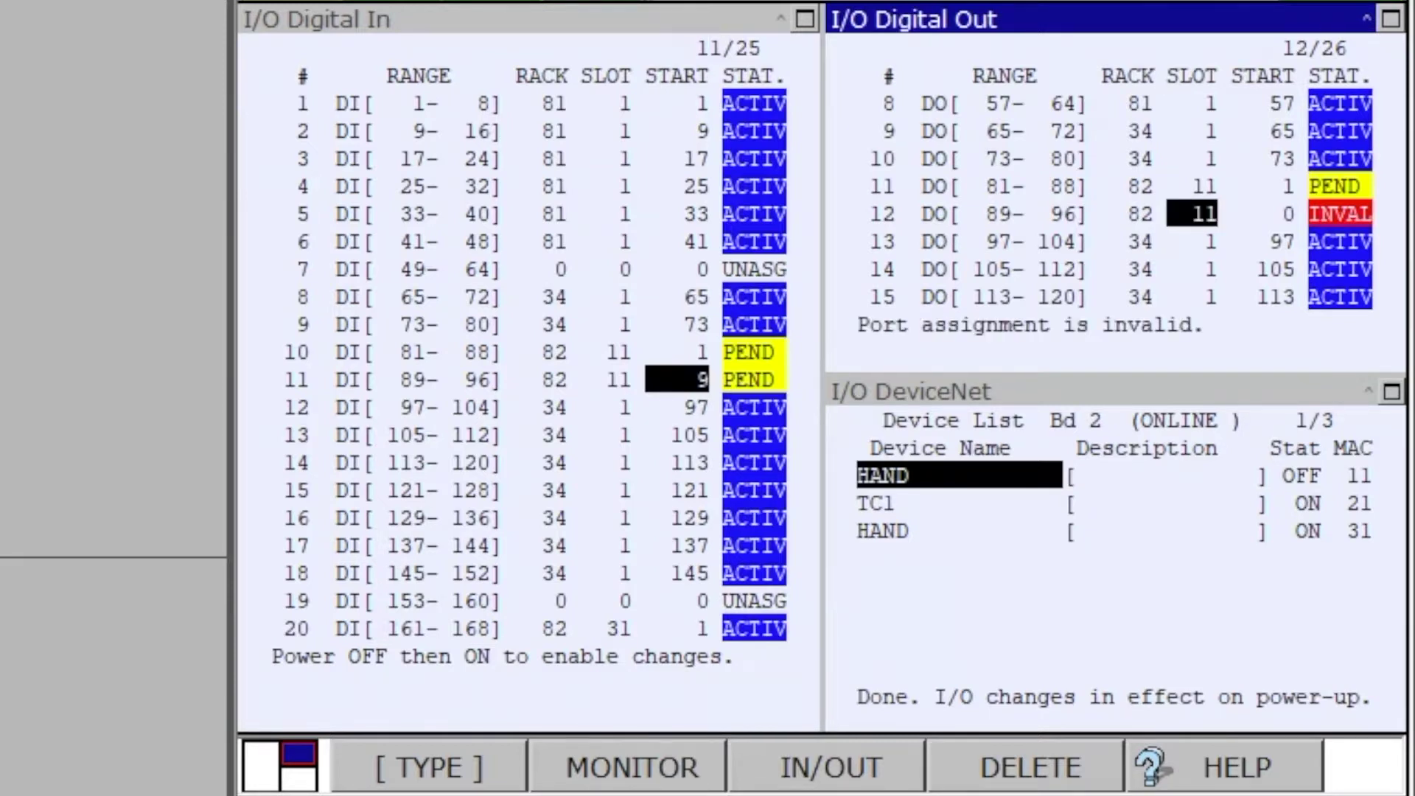
pyautogui.click(1262, 214)
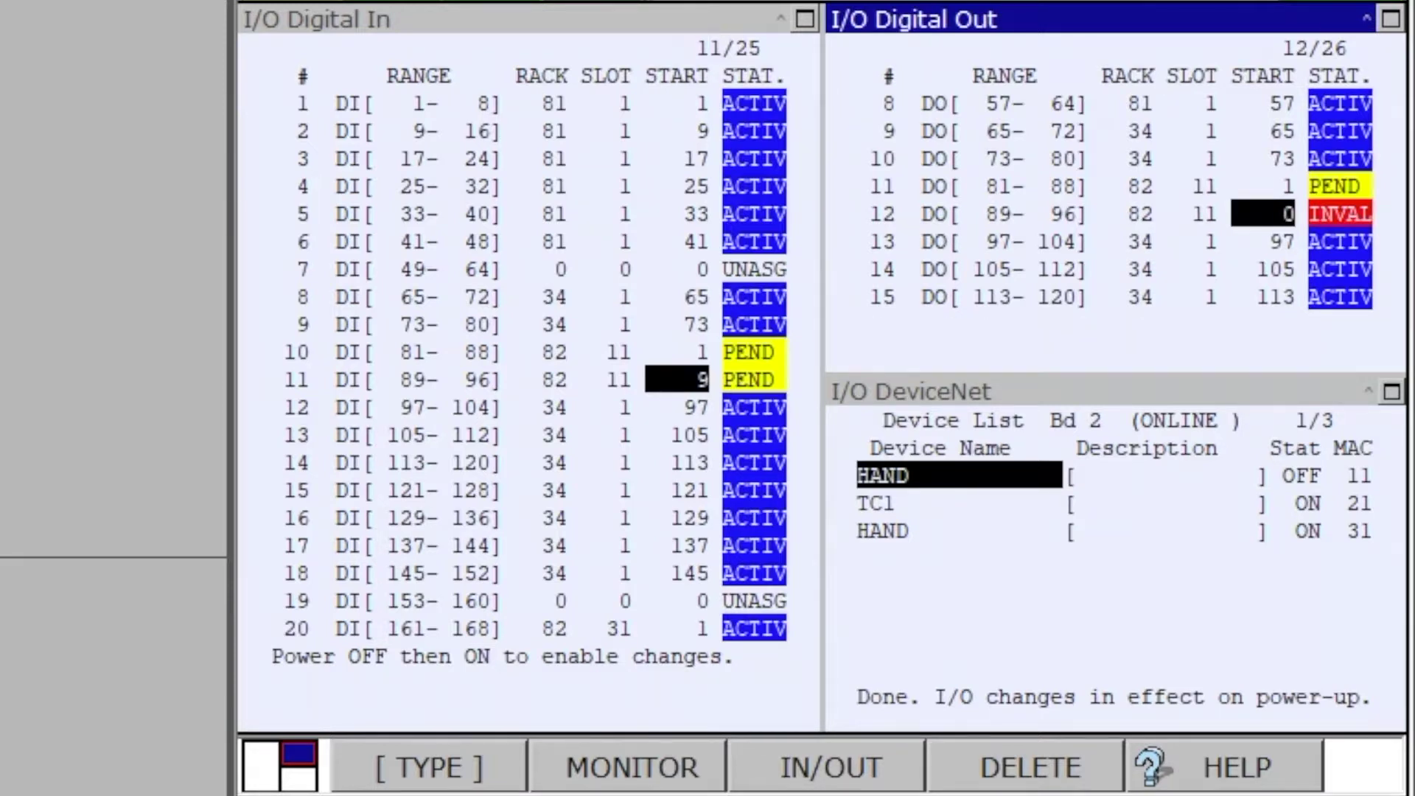
pyautogui.write('9')
pyautogui.press('Return')
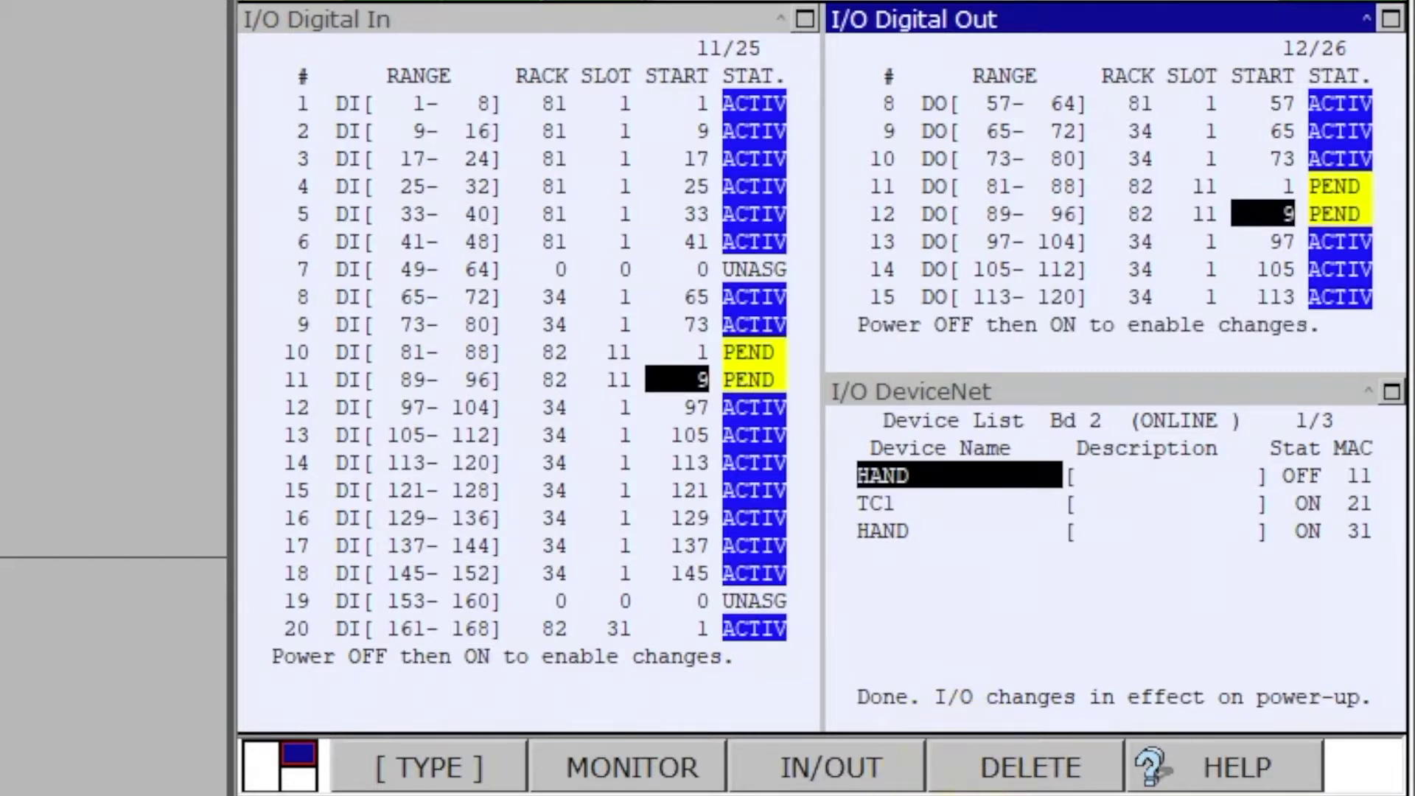
# - Cycle the controller power to put the I/O changes into effect, confirming the restart
pyautogui.press('F11')
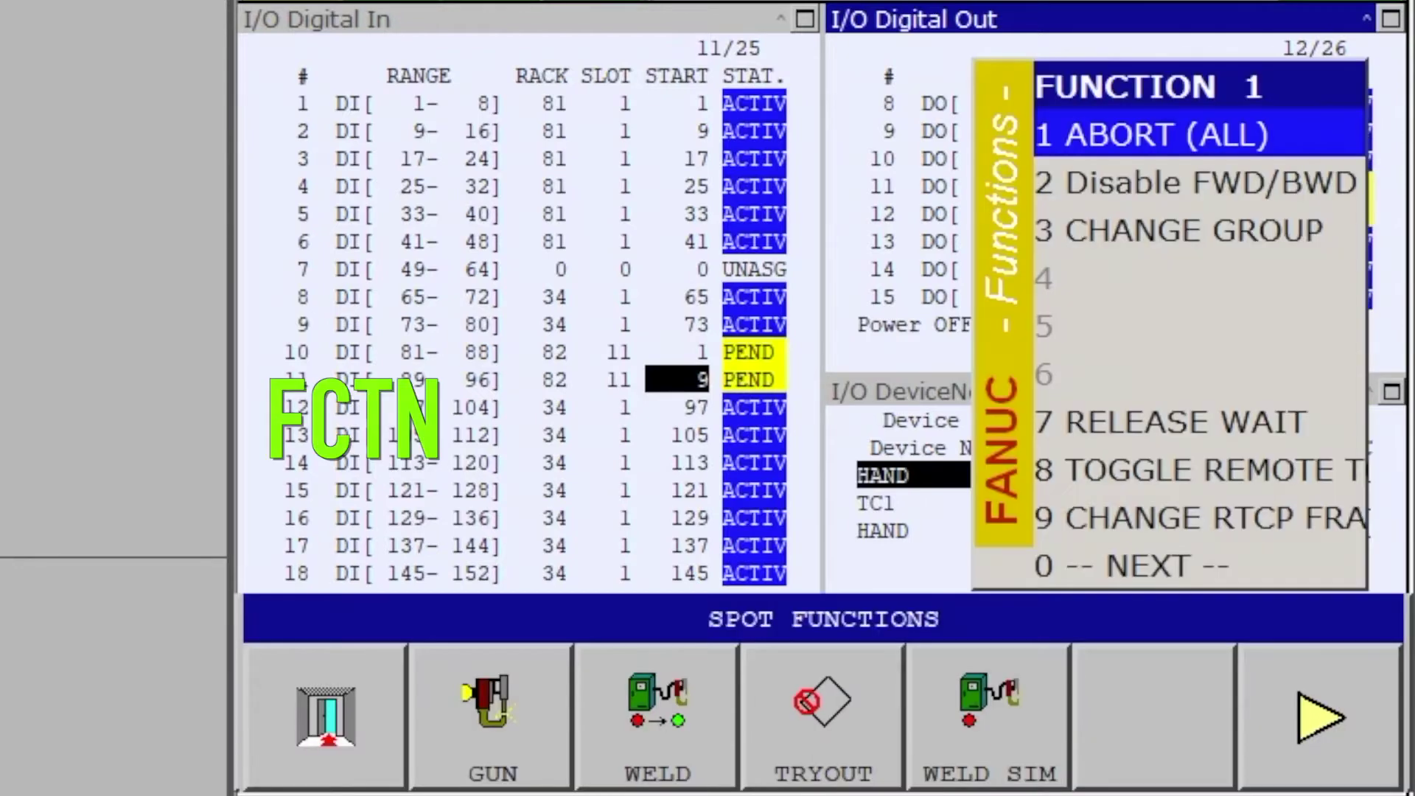
pyautogui.press('Down')
pyautogui.press('Down')
pyautogui.press('Down')
pyautogui.press('Down')
pyautogui.press('Down')
pyautogui.press('Down')
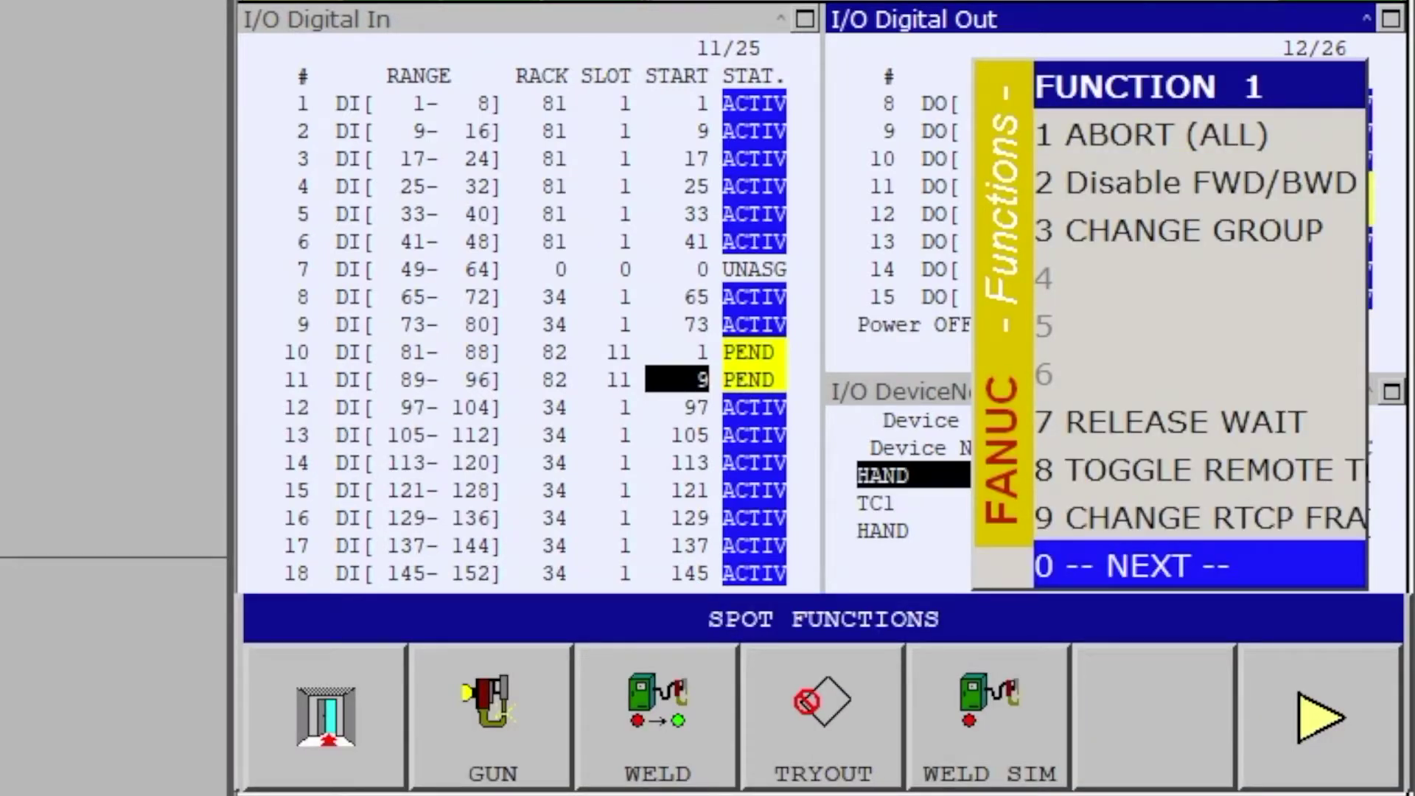
pyautogui.press('Return')
pyautogui.press('Down')
pyautogui.press('Down')
pyautogui.press('Down')
pyautogui.press('Down')
pyautogui.press('Down')
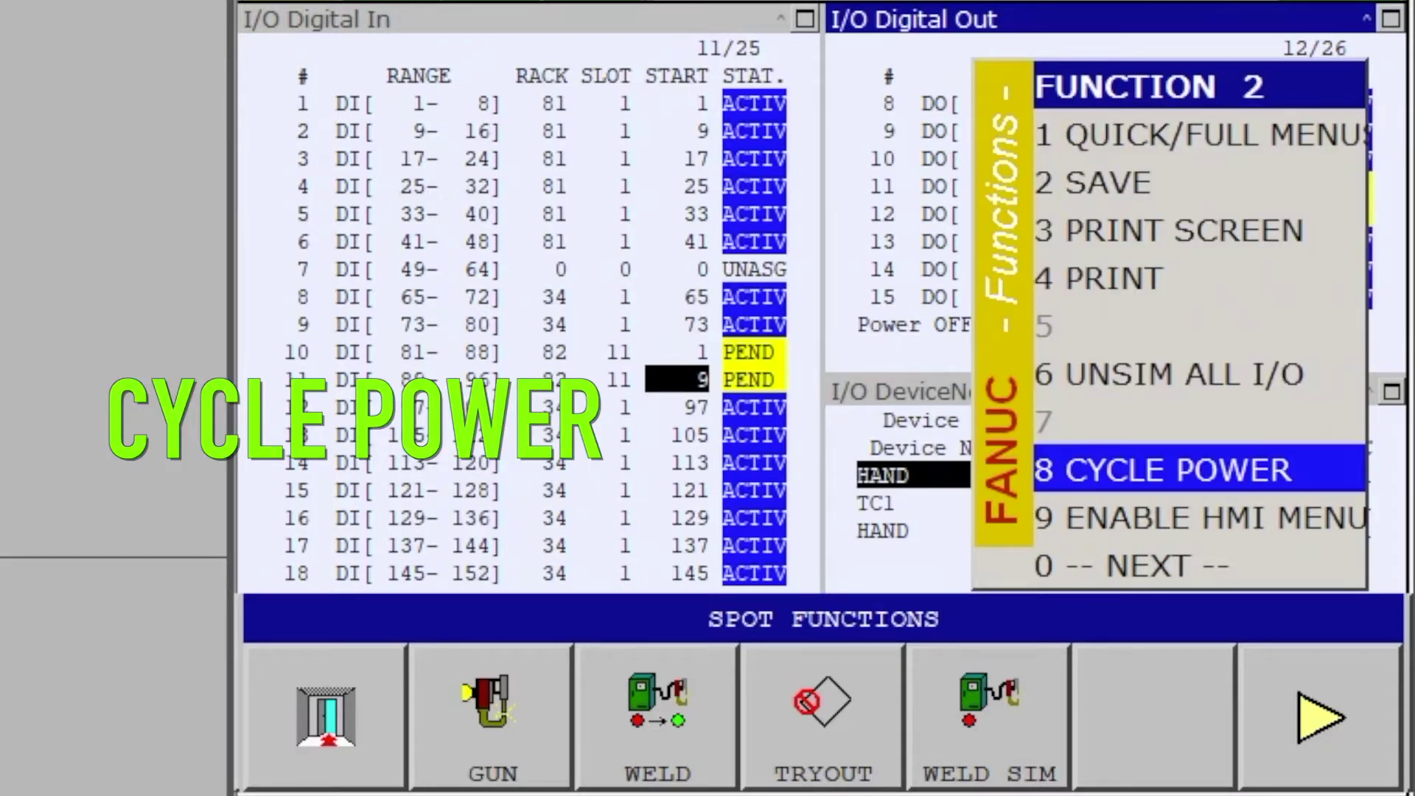
pyautogui.press('Return')
pyautogui.press('Right')
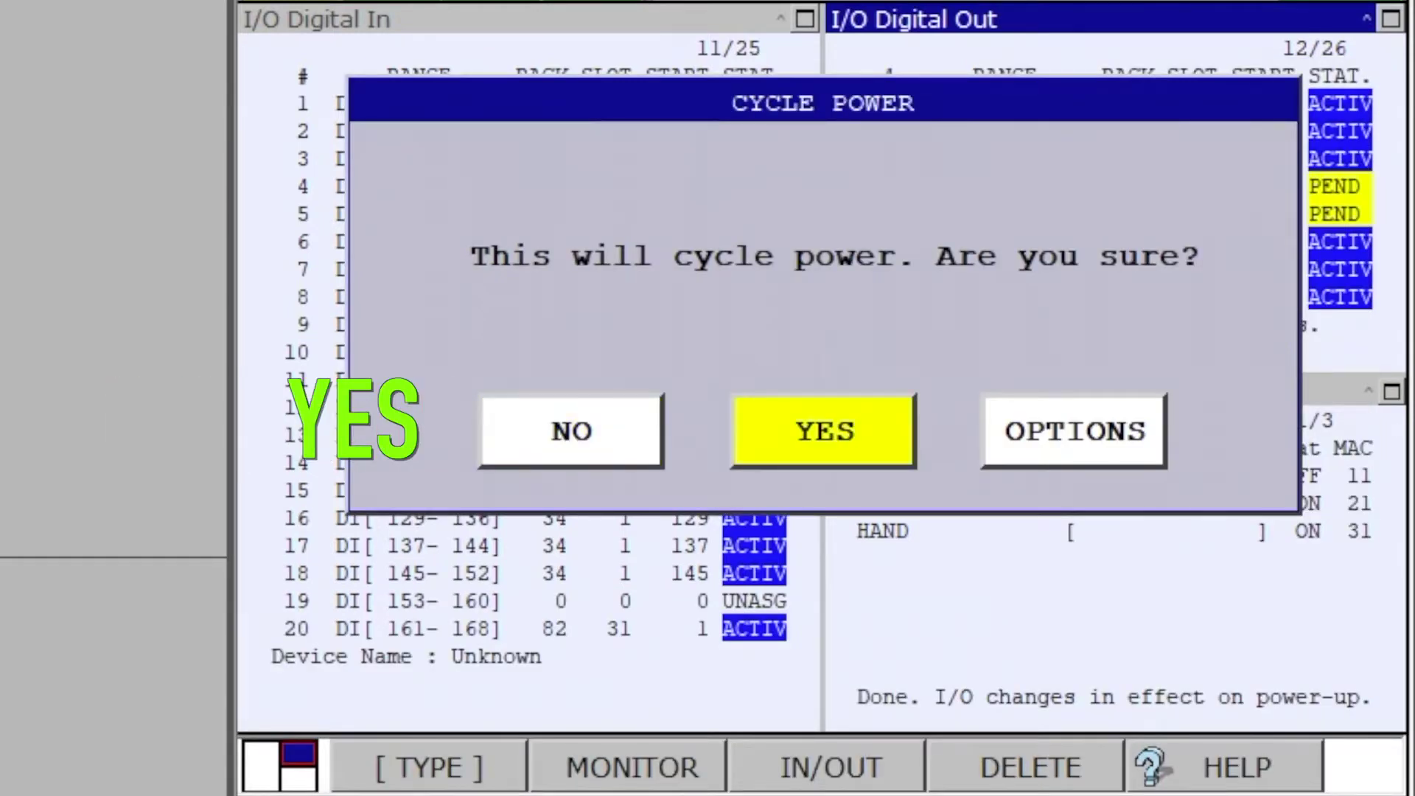
pyautogui.press('Return')
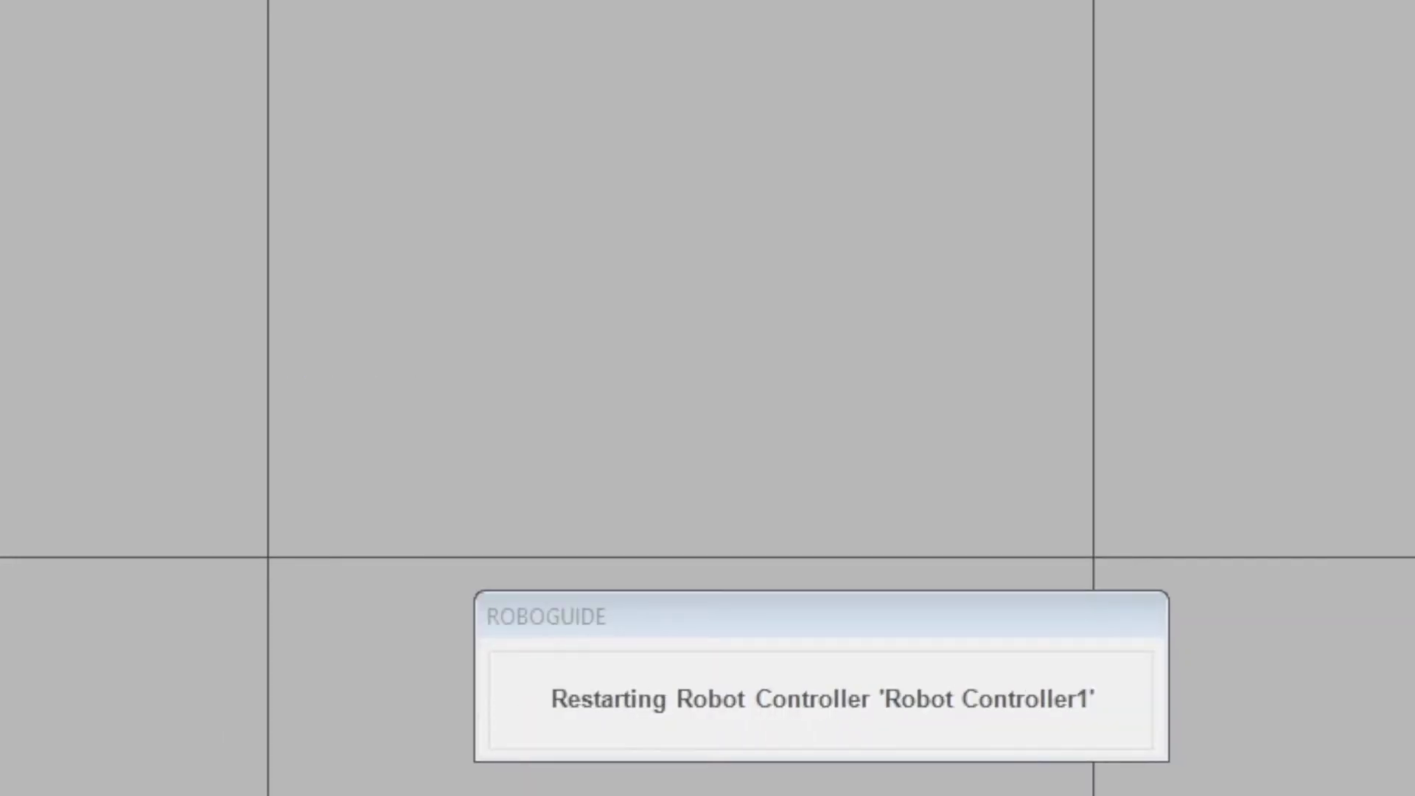
# - Set the teach pendant display to the Triple window layout
pyautogui.hotkey('shift', 'F6')
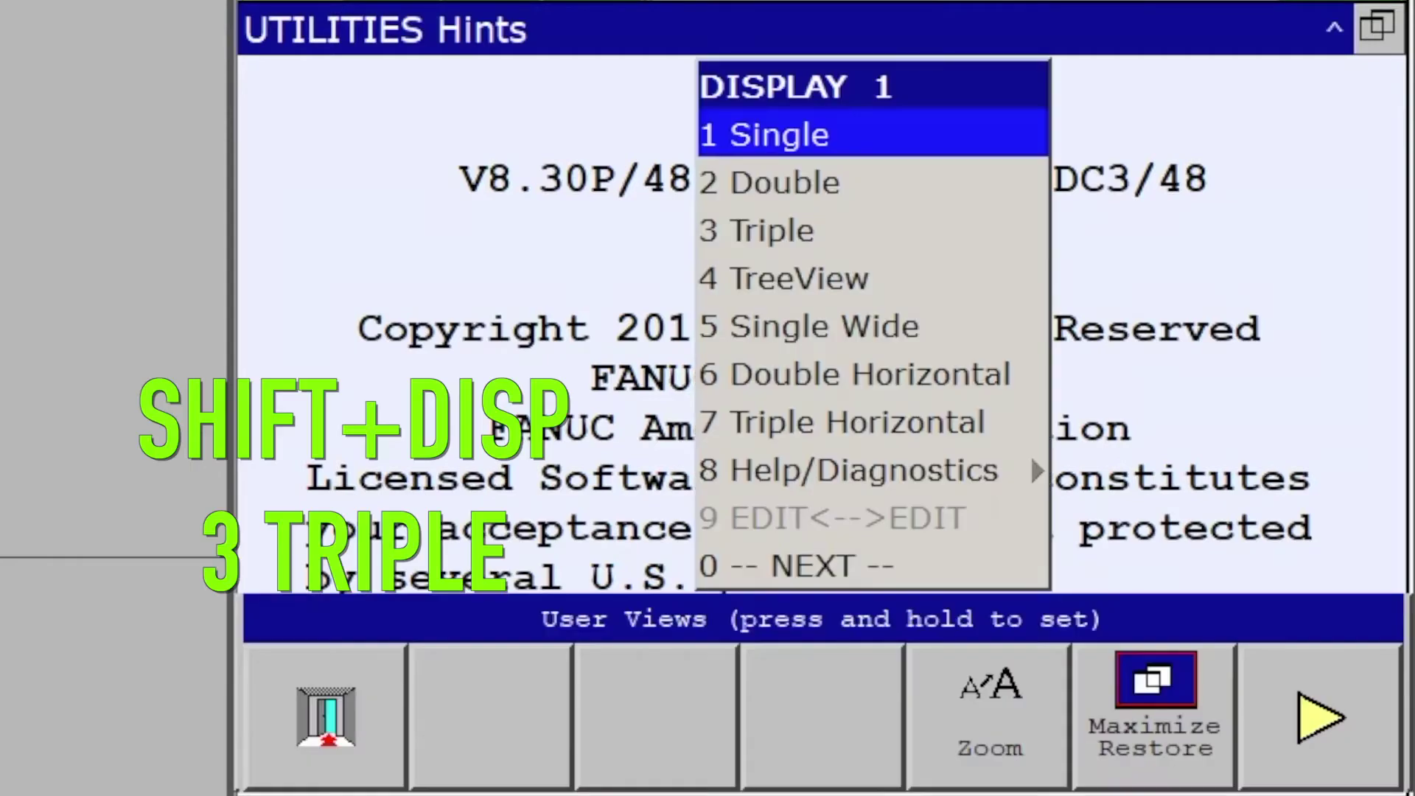
pyautogui.press('Down')
pyautogui.press('Down')
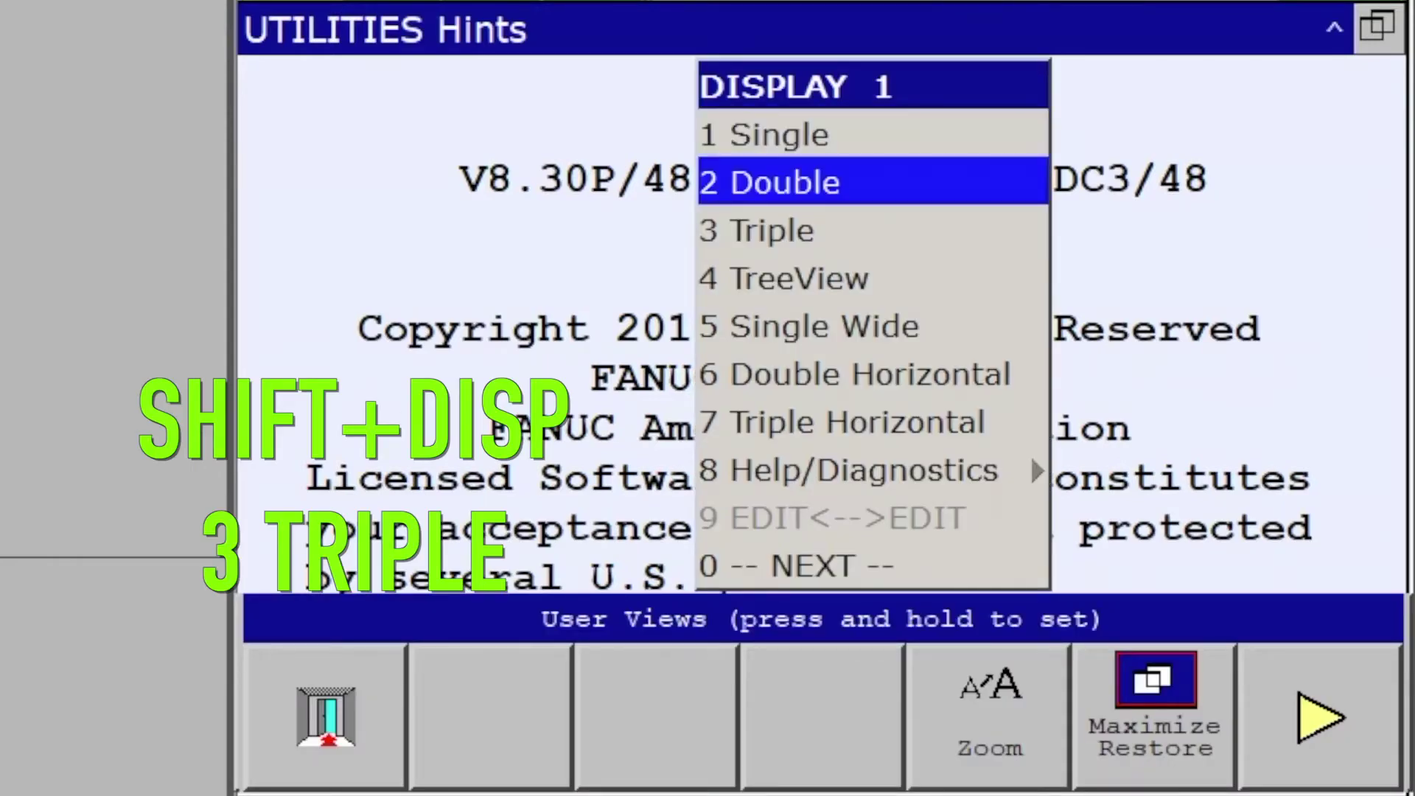
pyautogui.press('Return')
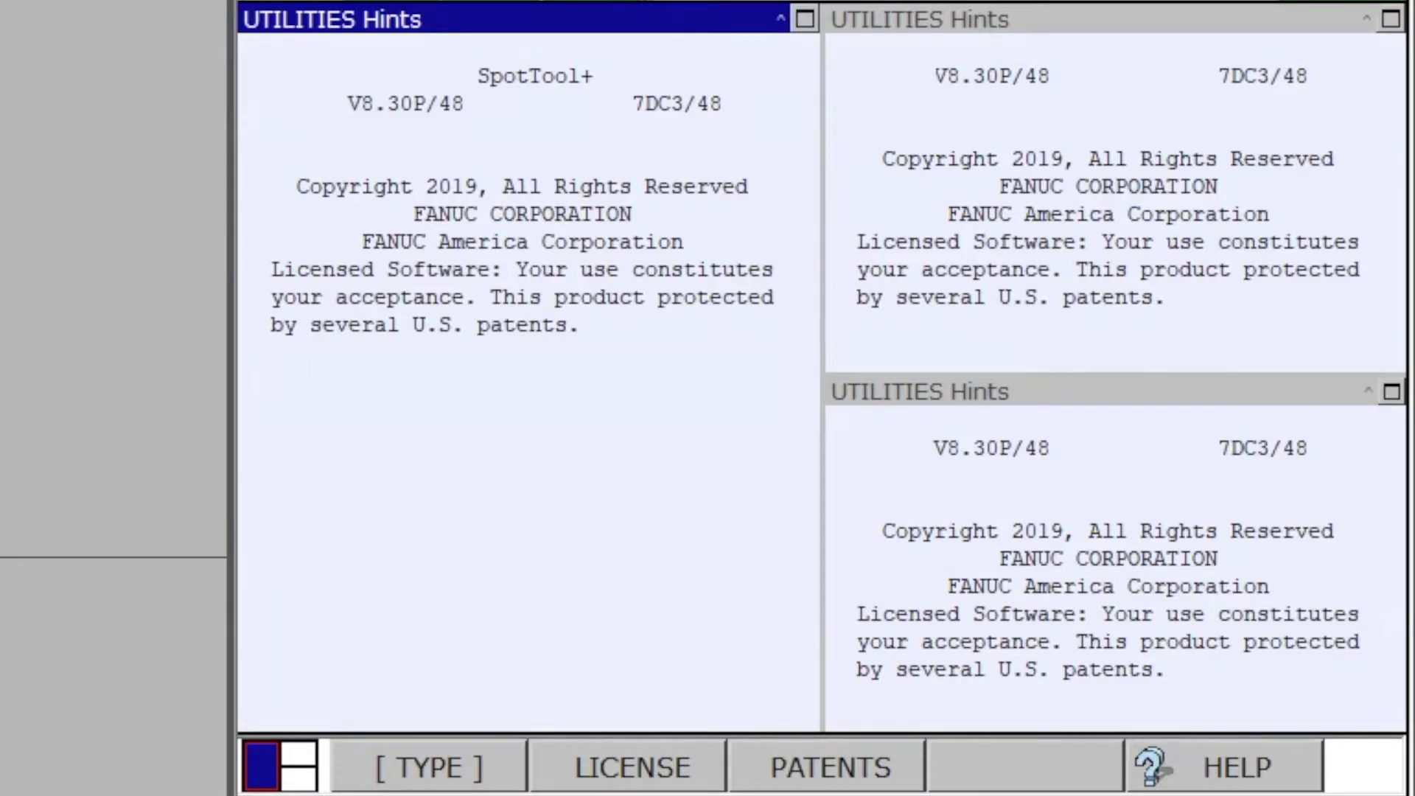
# - Open the digital I/O configuration in the active window and switch it to the inputs
pyautogui.press('F10')
pyautogui.press('5')
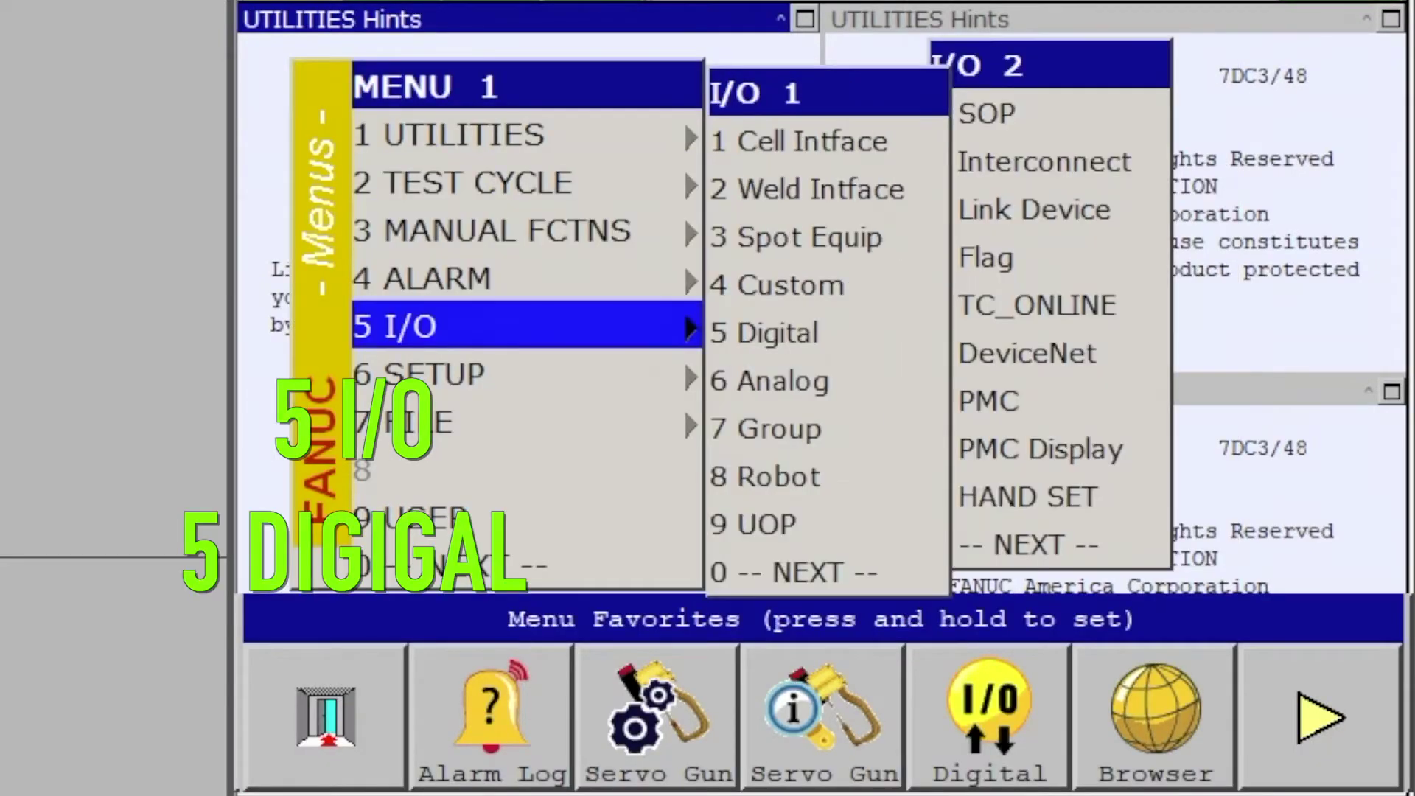
pyautogui.press('Right')
pyautogui.press('Down')
pyautogui.press('Down')
pyautogui.press('Down')
pyautogui.press('Down')
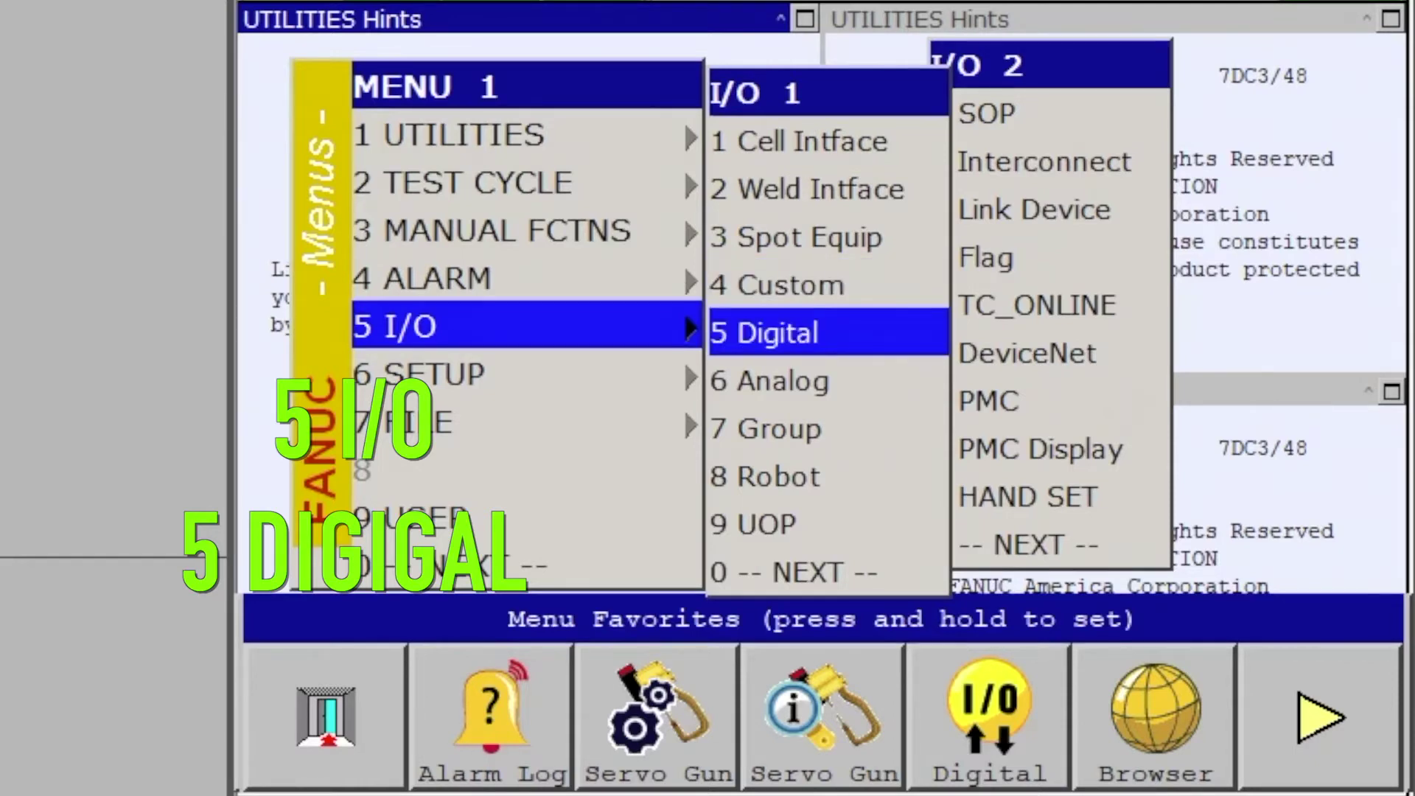
pyautogui.press('Return')
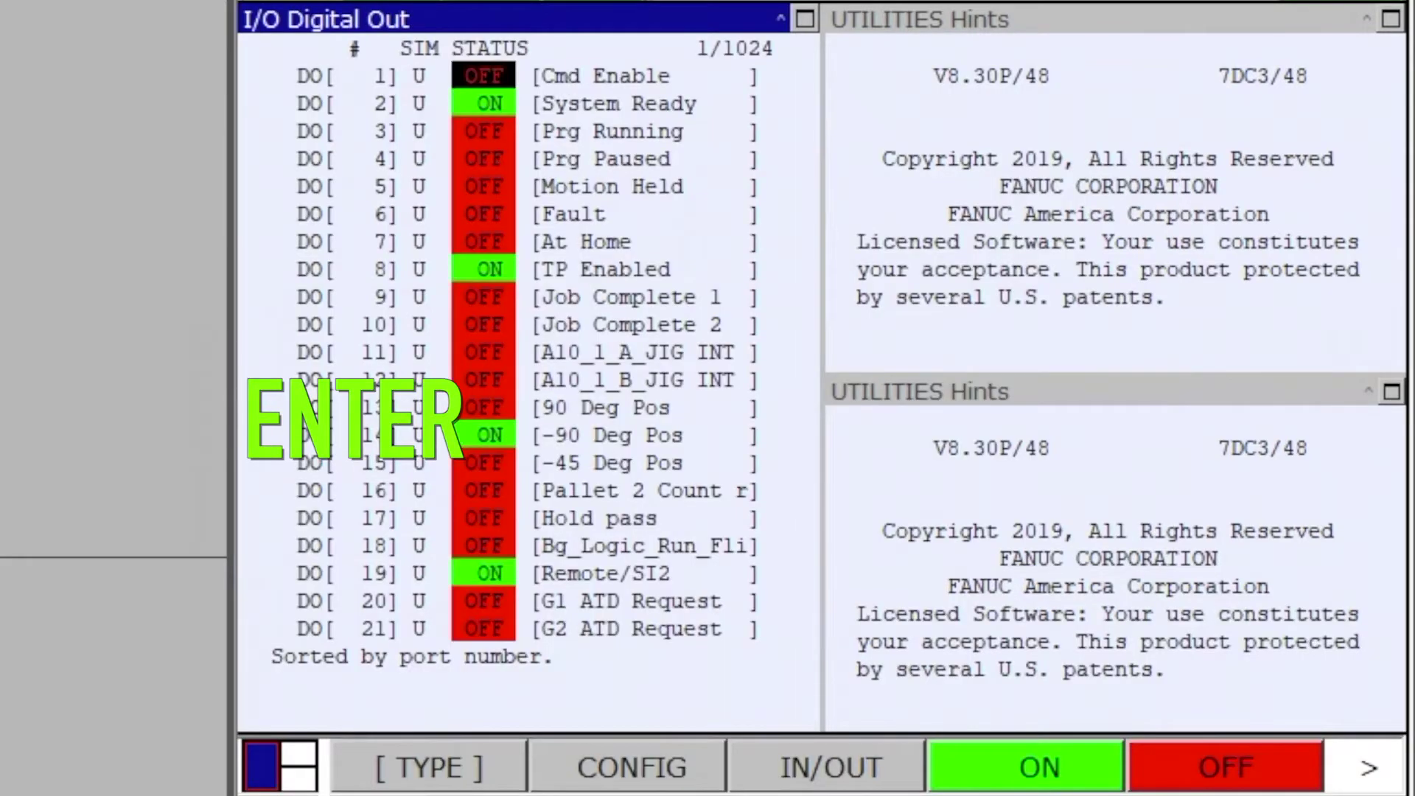
pyautogui.click(674, 770)
pyautogui.click(812, 767)
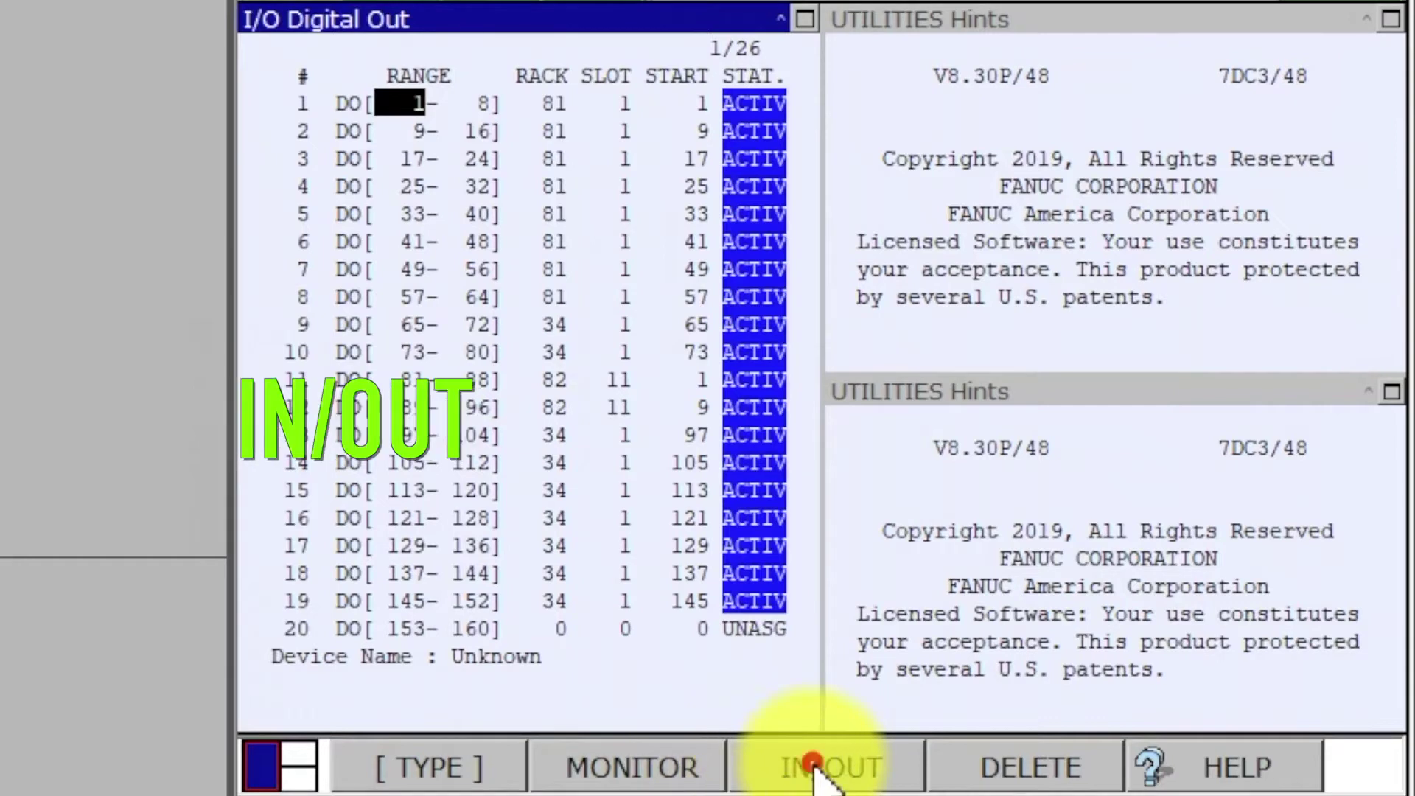
# - Check the rack, slot and start assignments of the digital input ranges DI[81-88] and DI[89-96]
pyautogui.click(555, 352)
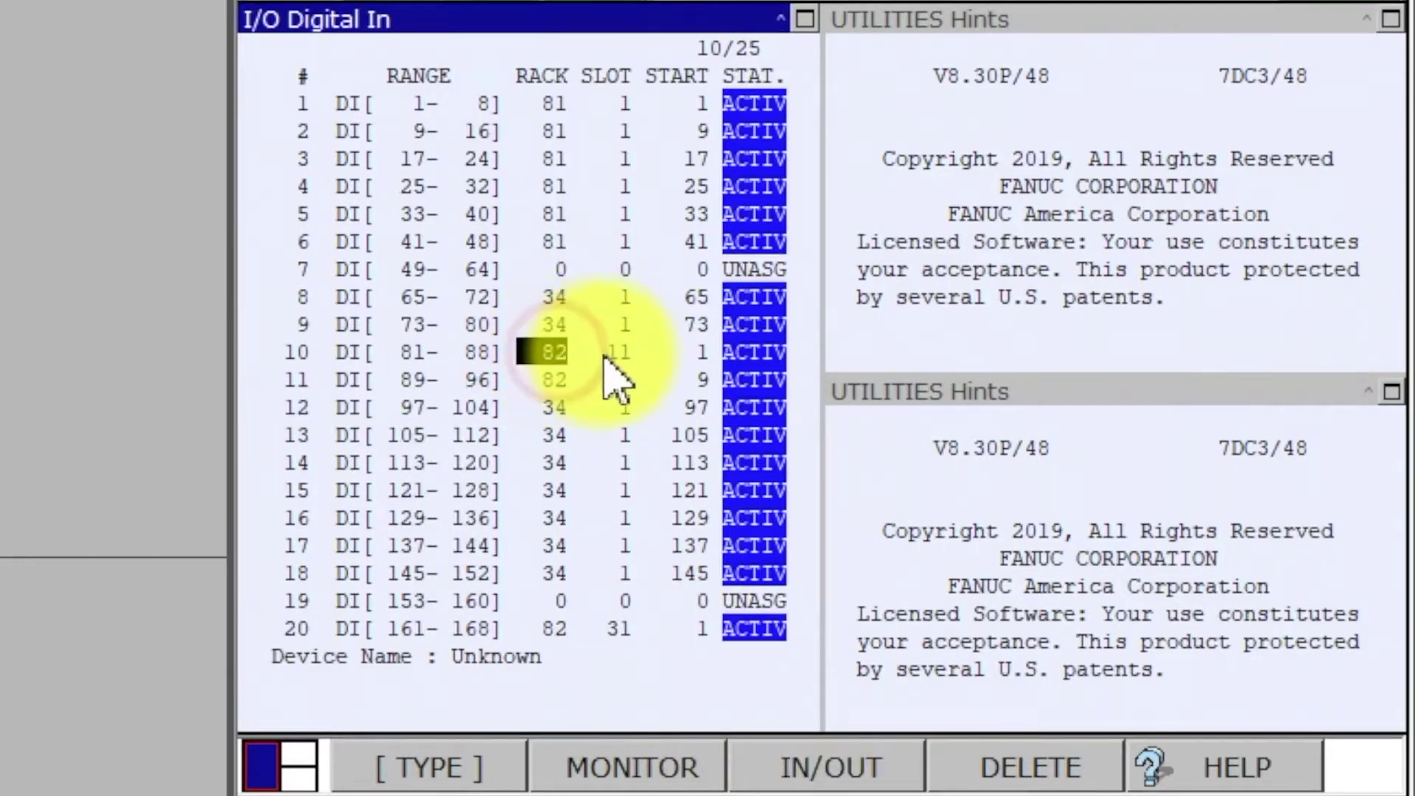
pyautogui.click(623, 352)
pyautogui.click(697, 353)
pyautogui.click(549, 380)
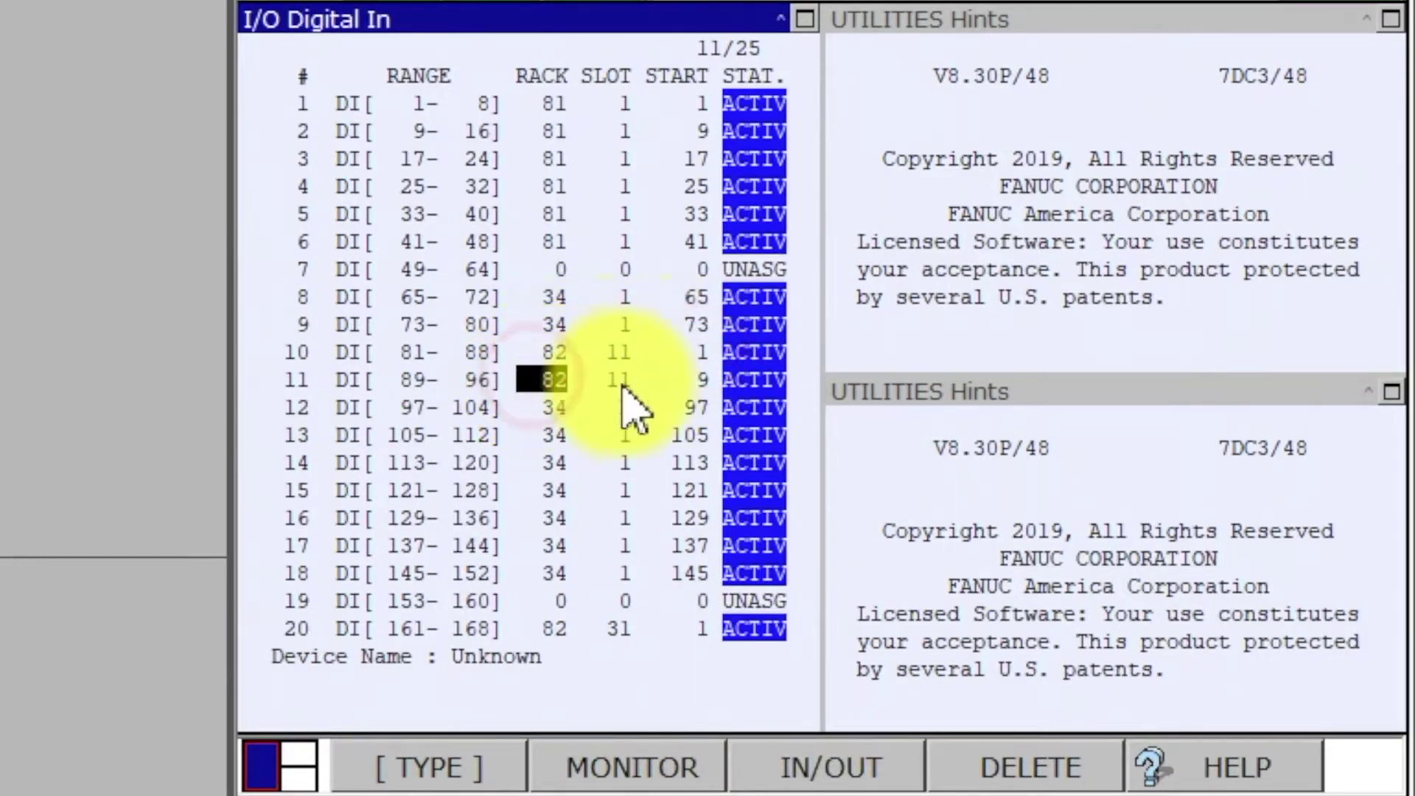
pyautogui.click(623, 380)
pyautogui.click(696, 380)
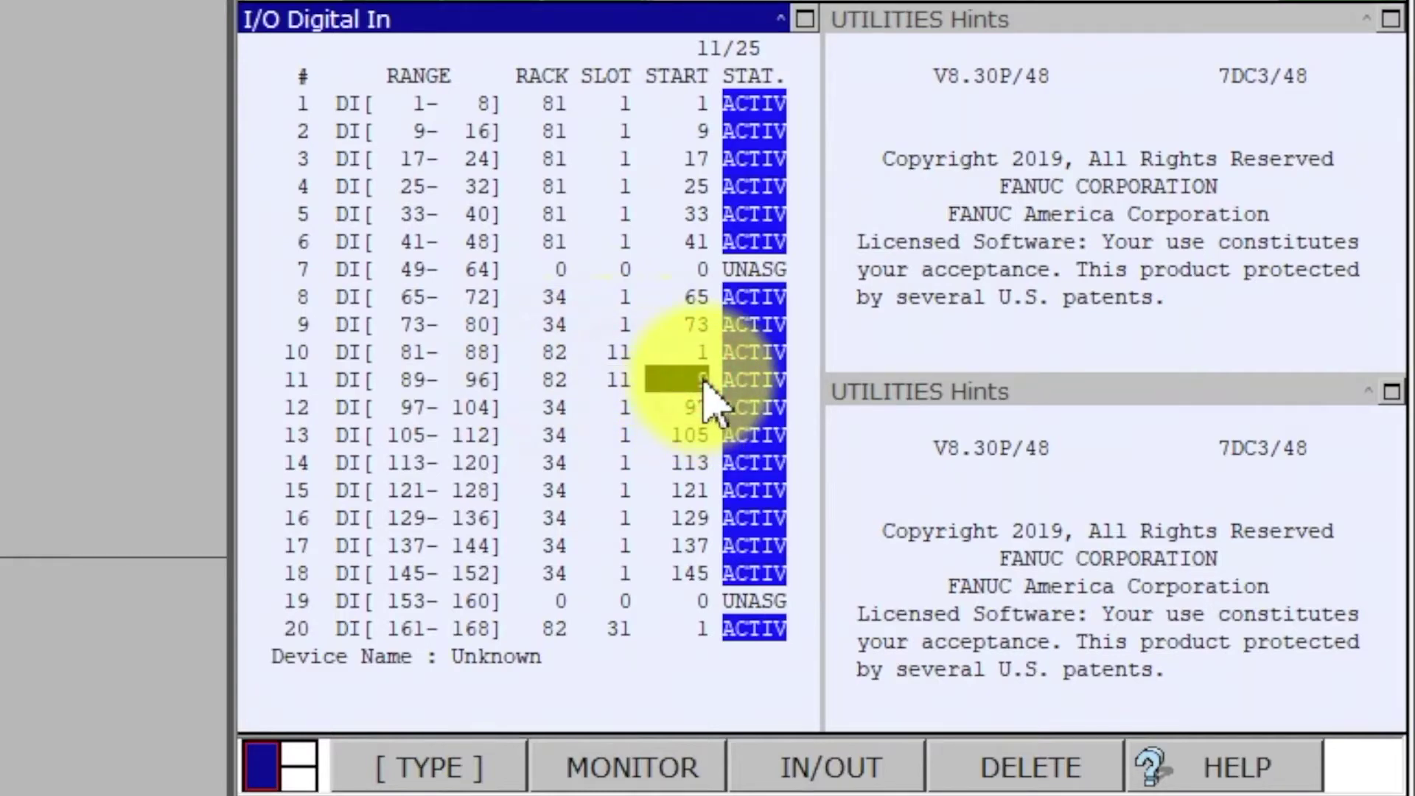
# - Open the digital output configuration in the second window, next to the digital input list
pyautogui.click(1040, 270)
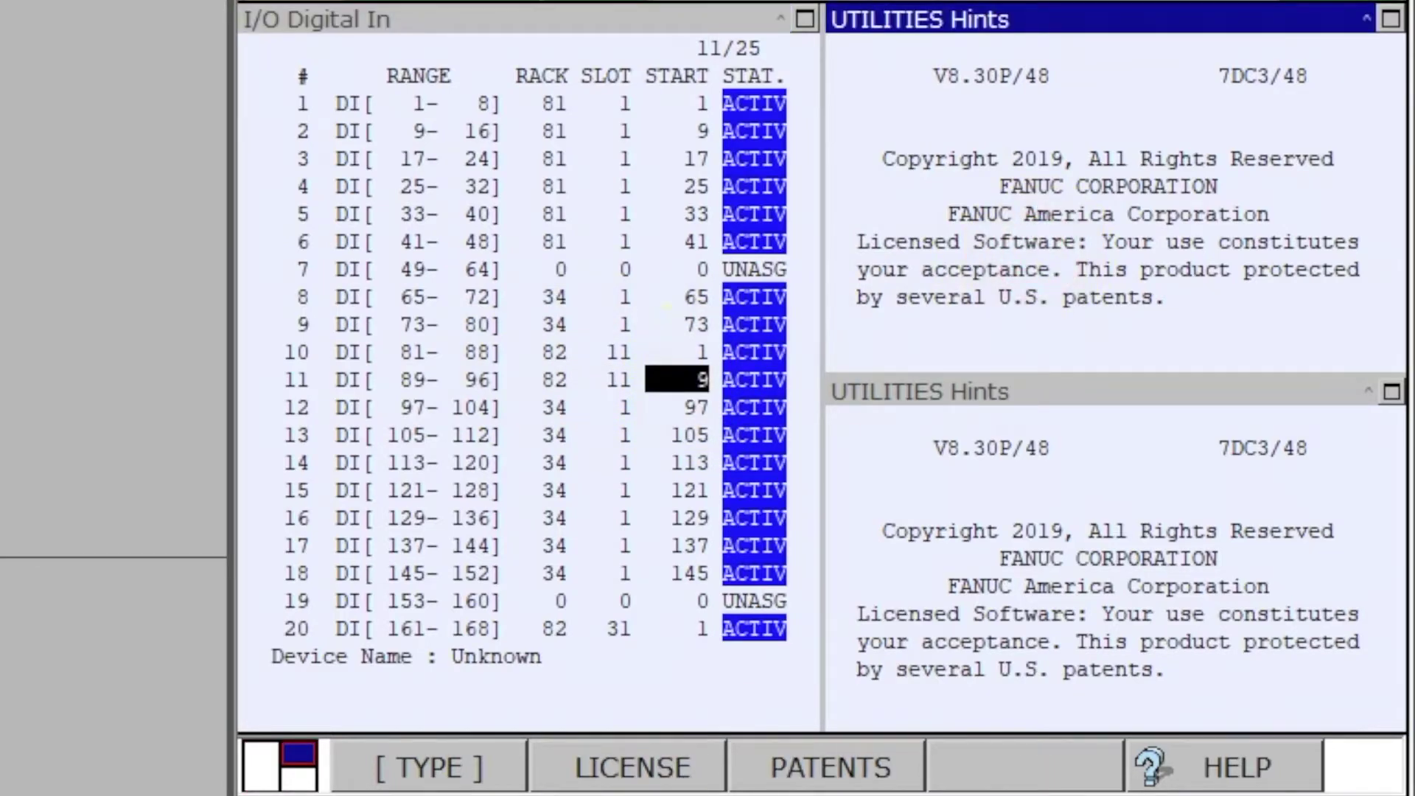
pyautogui.press('Menu')
pyautogui.press('Down')
pyautogui.press('Down')
pyautogui.press('Down')
pyautogui.press('Down')
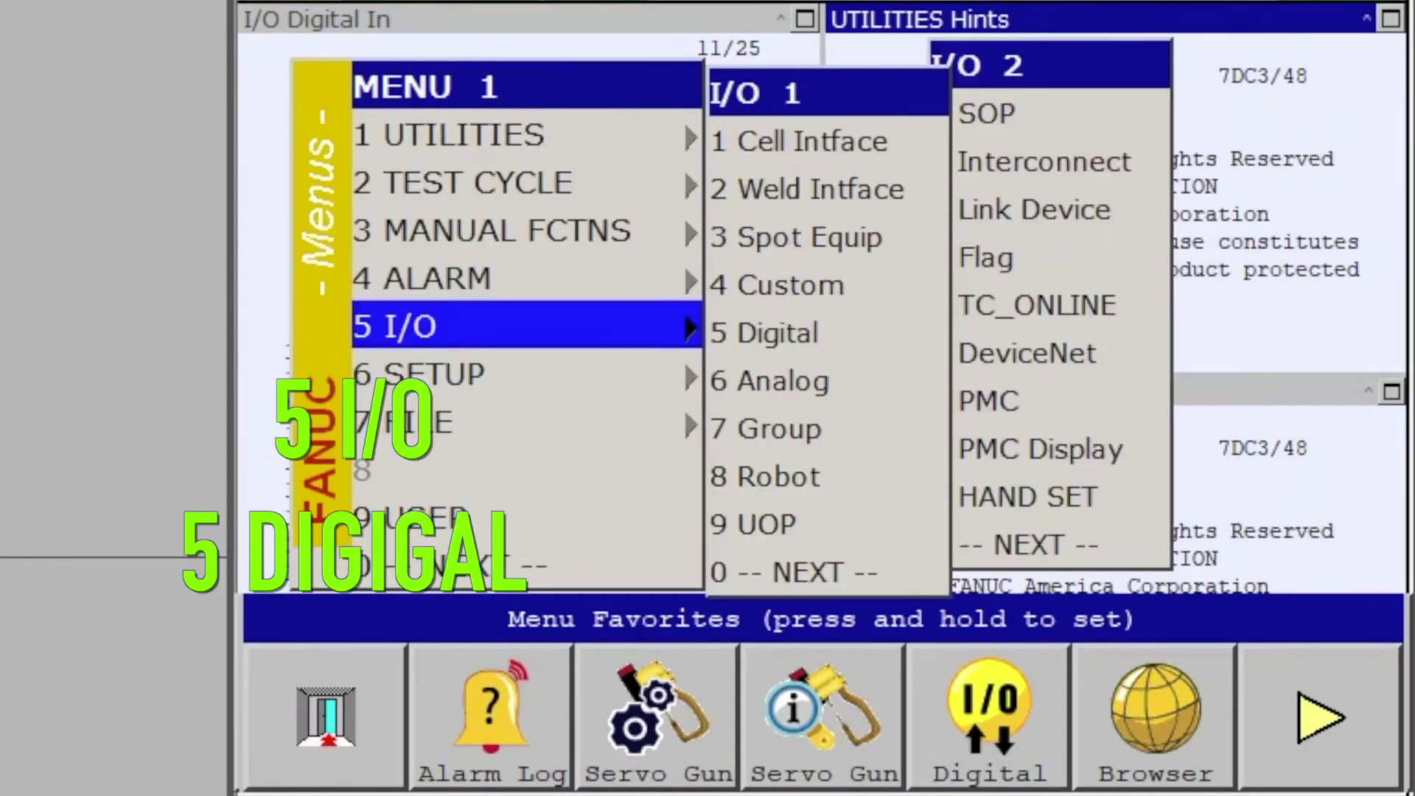
pyautogui.press('Right')
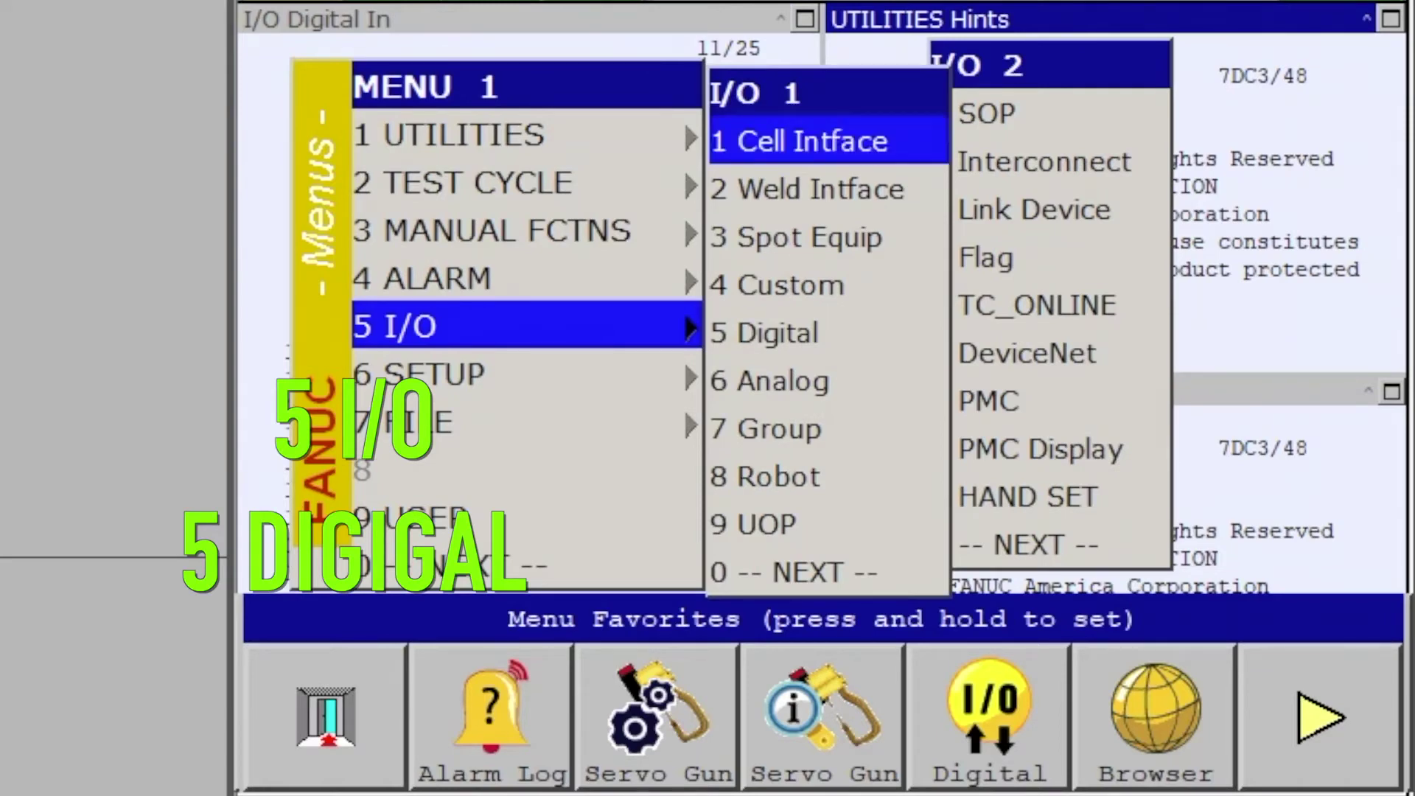
pyautogui.press('Down')
pyautogui.press('Down')
pyautogui.press('Down')
pyautogui.press('Down')
pyautogui.press('Return')
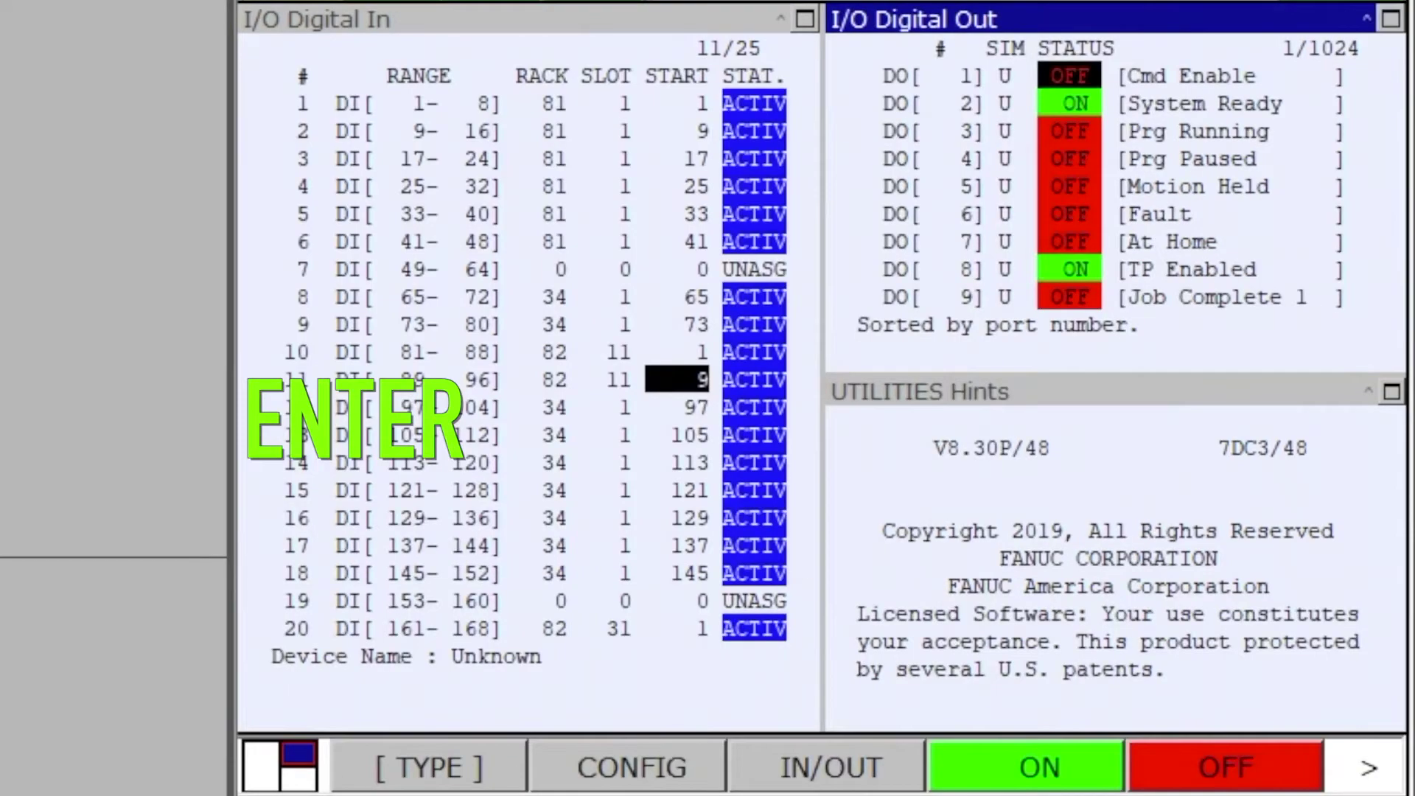
pyautogui.click(641, 763)
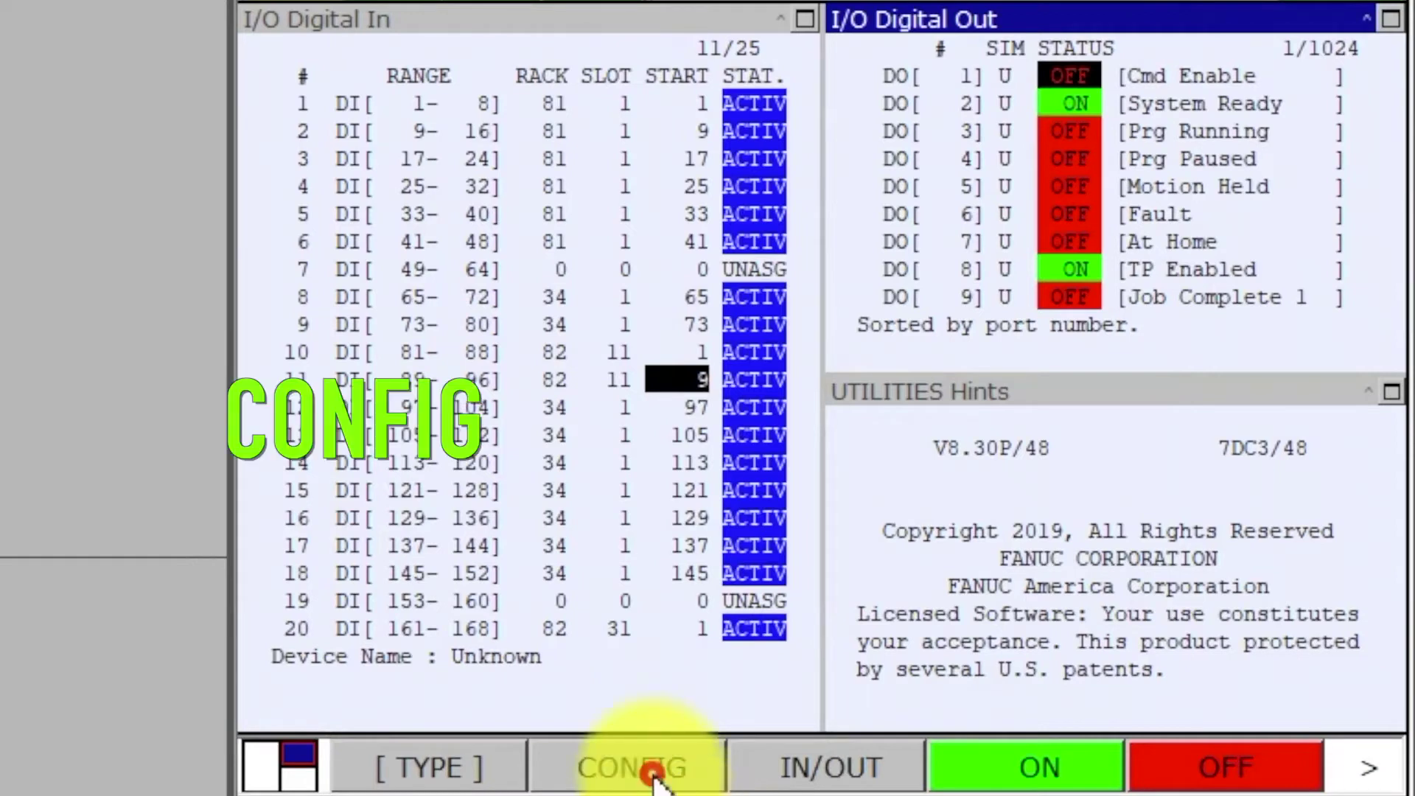
# - Check the rack, slot and start assignments of the digital output ranges DO[81-88] and DO[89-96]
pyautogui.press('Down')
pyautogui.press('Down')
pyautogui.press('Down')
pyautogui.press('Down')
pyautogui.press('Down')
pyautogui.press('Down')
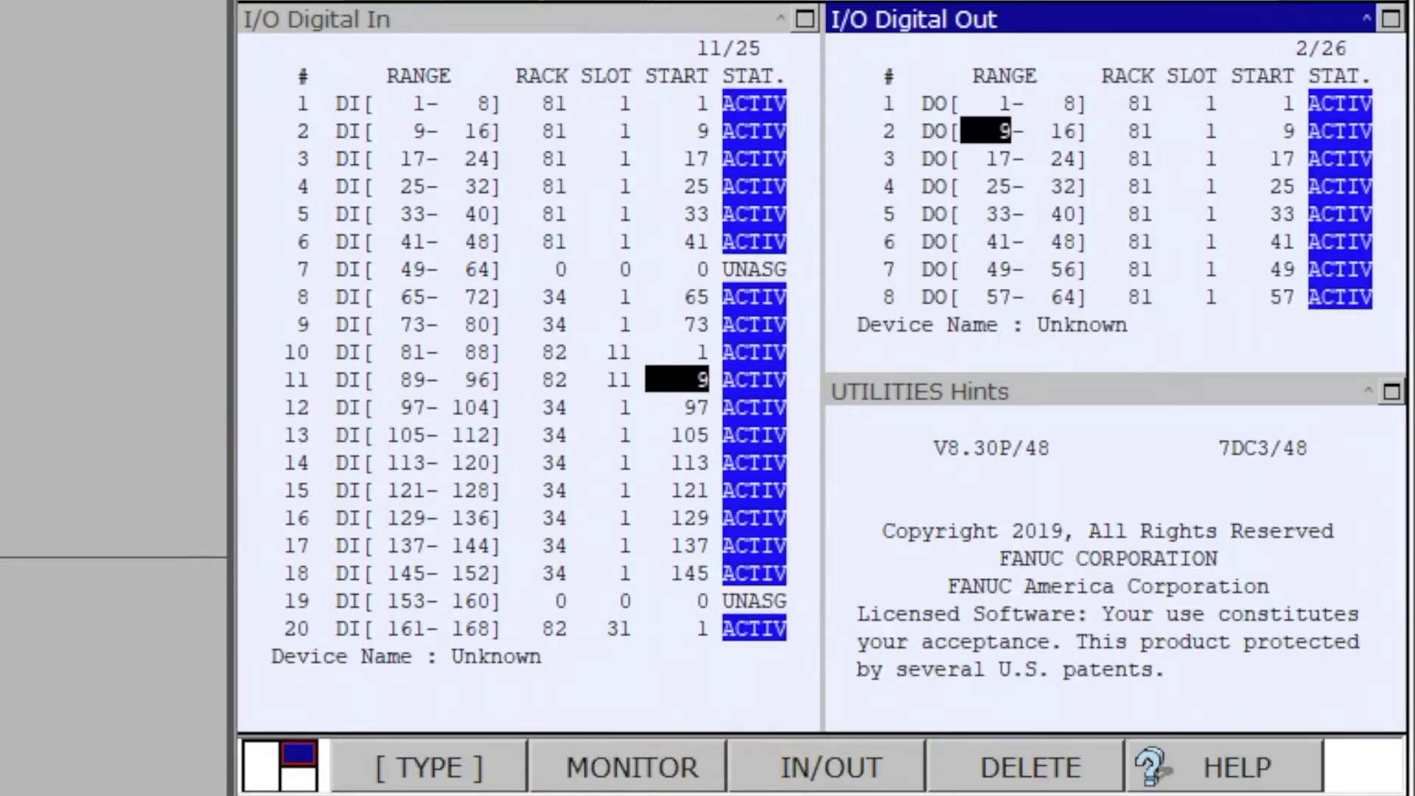
pyautogui.press('Down')
pyautogui.press('Down')
pyautogui.press('Down')
pyautogui.press('Down')
pyautogui.press('Down')
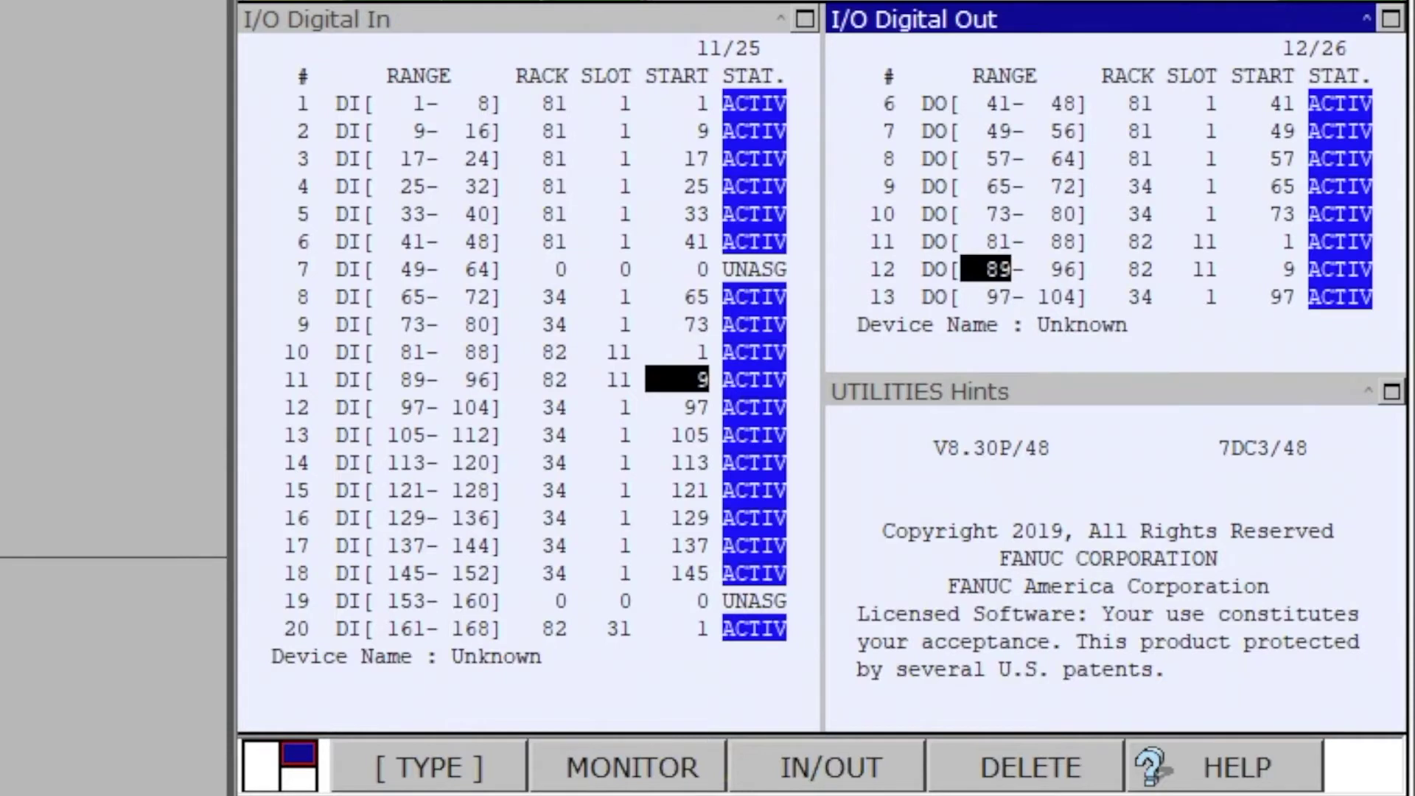
pyautogui.click(1132, 240)
pyautogui.click(1205, 244)
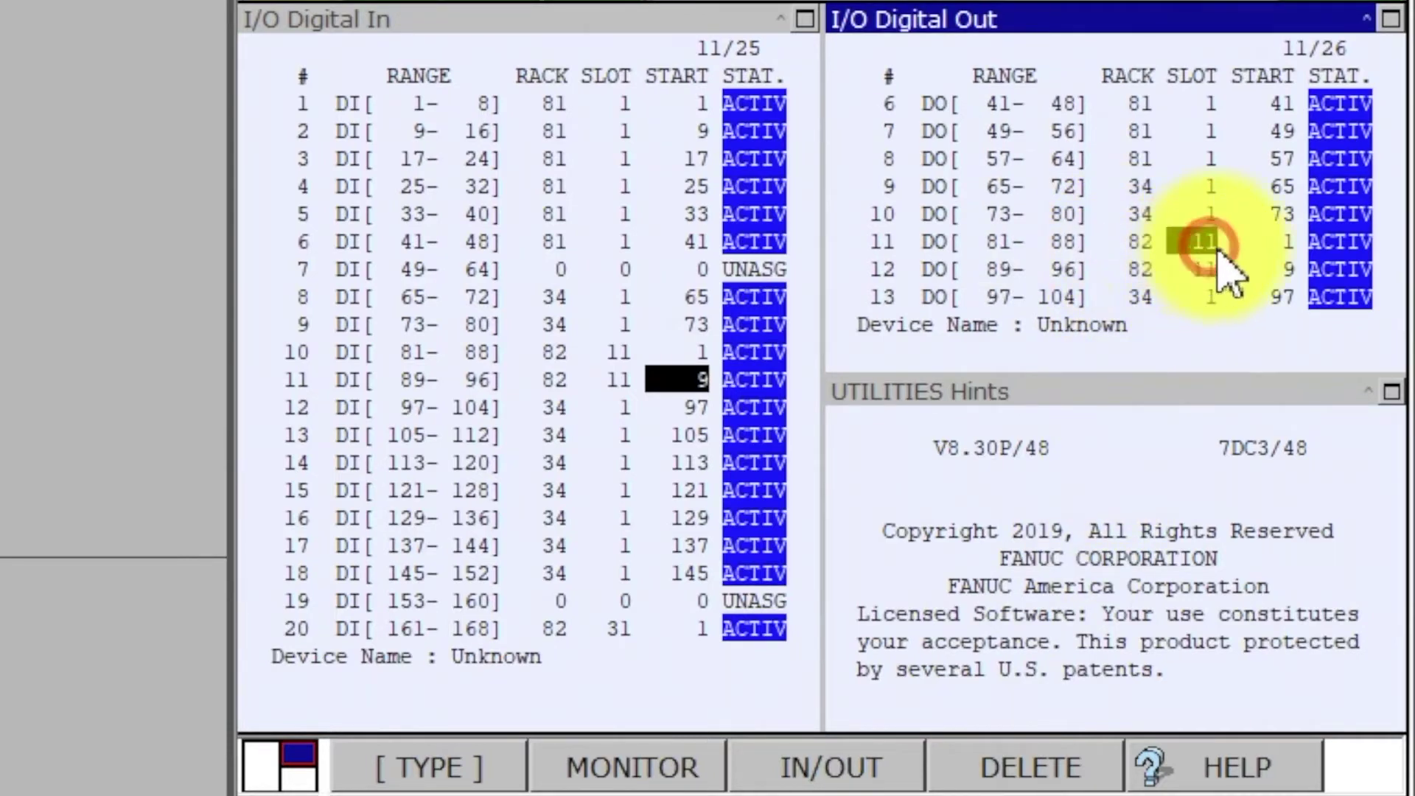
pyautogui.click(1268, 247)
pyautogui.click(1131, 271)
pyautogui.click(1190, 271)
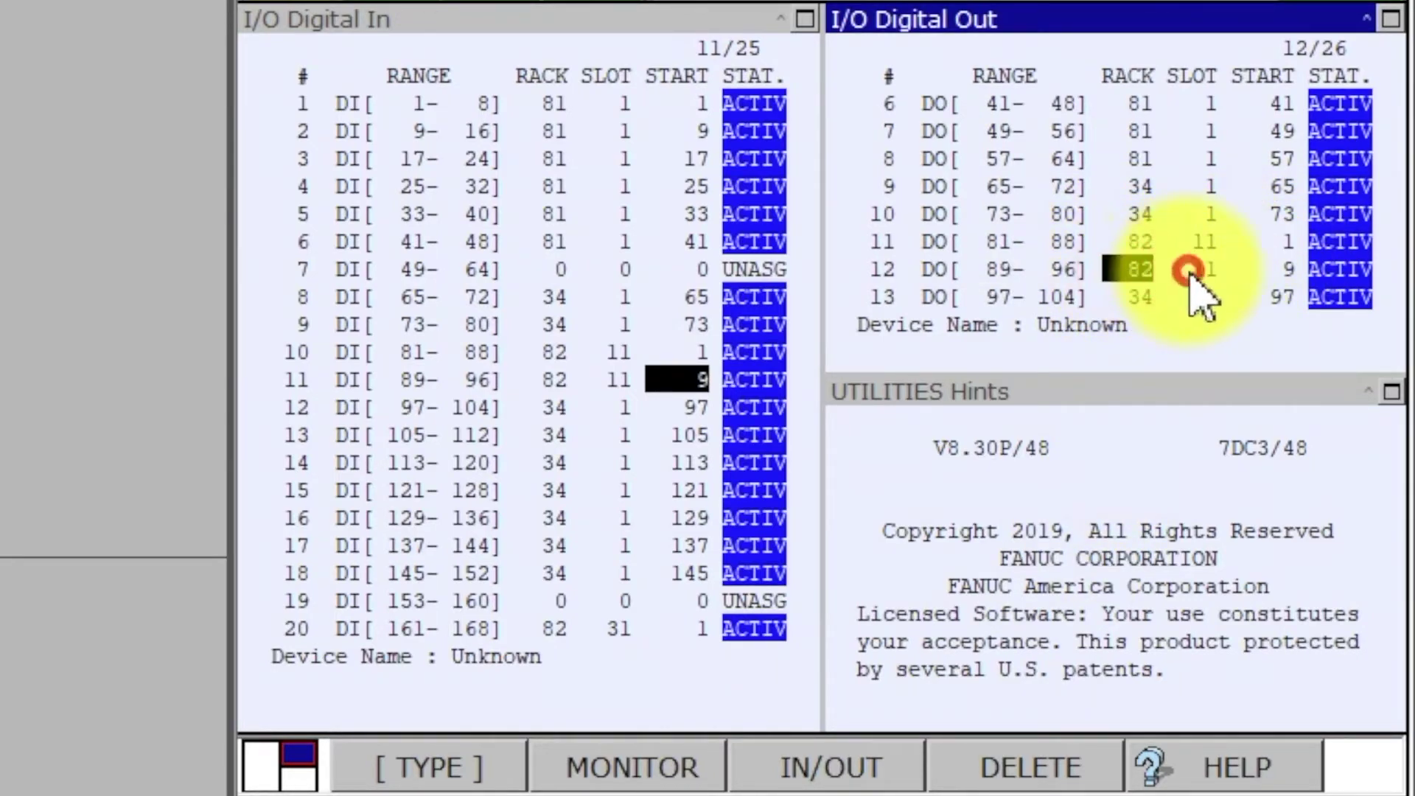
pyautogui.click(1284, 270)
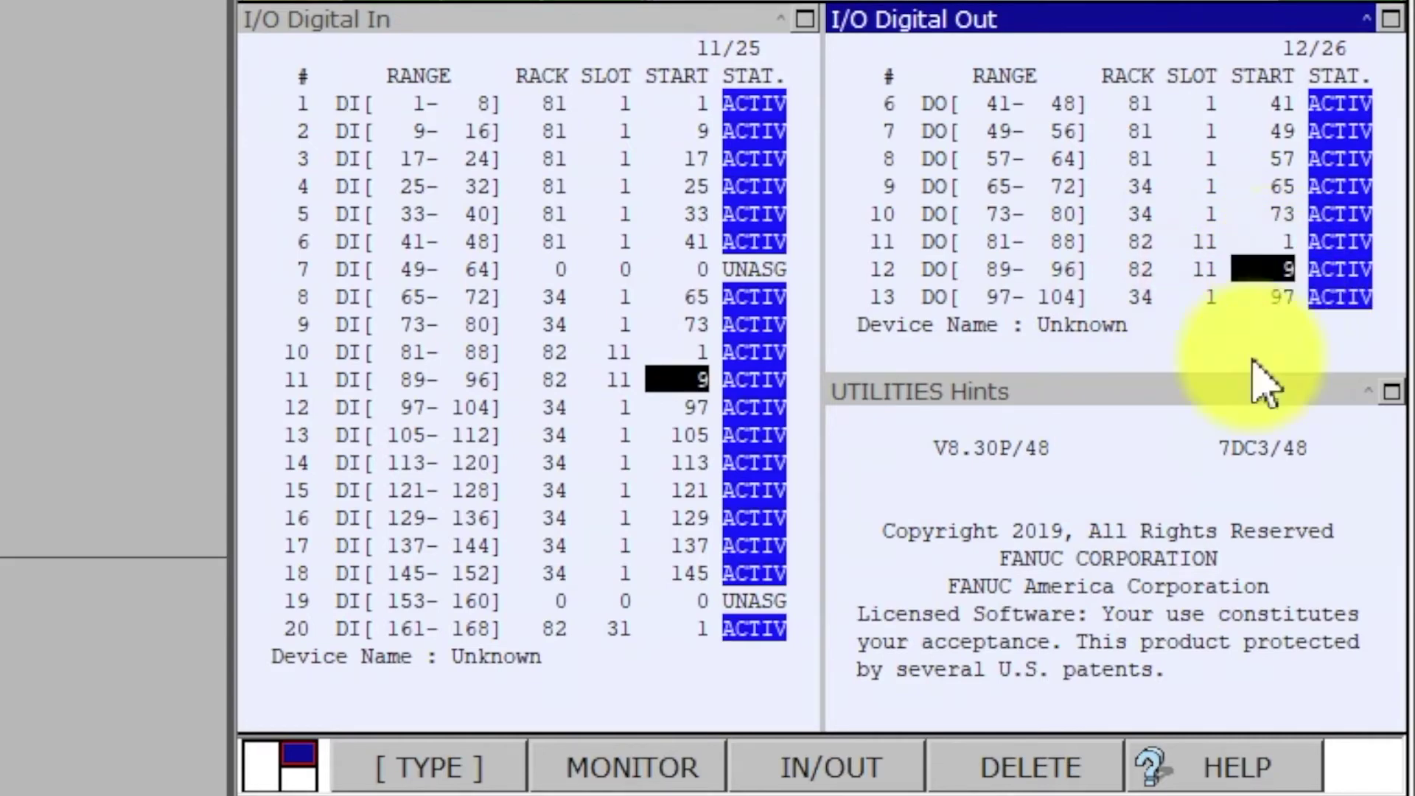
# - Open the DeviceNet I/O screen in the third window, replacing the Utilities Hints, and show the device list of board 2
pyautogui.click(1052, 514)
pyautogui.press('m')
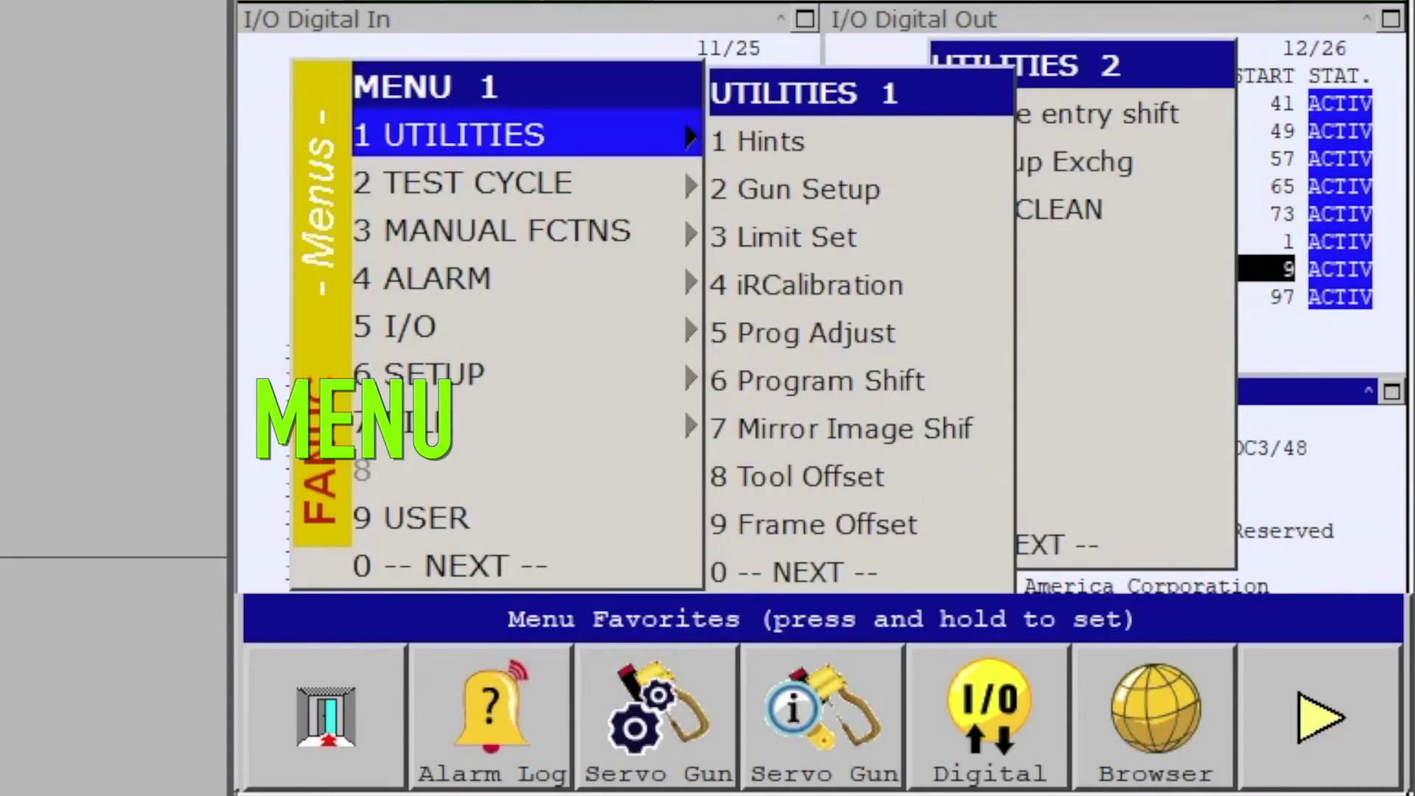
pyautogui.press('Down')
pyautogui.press('Down')
pyautogui.press('Down')
pyautogui.press('Down')
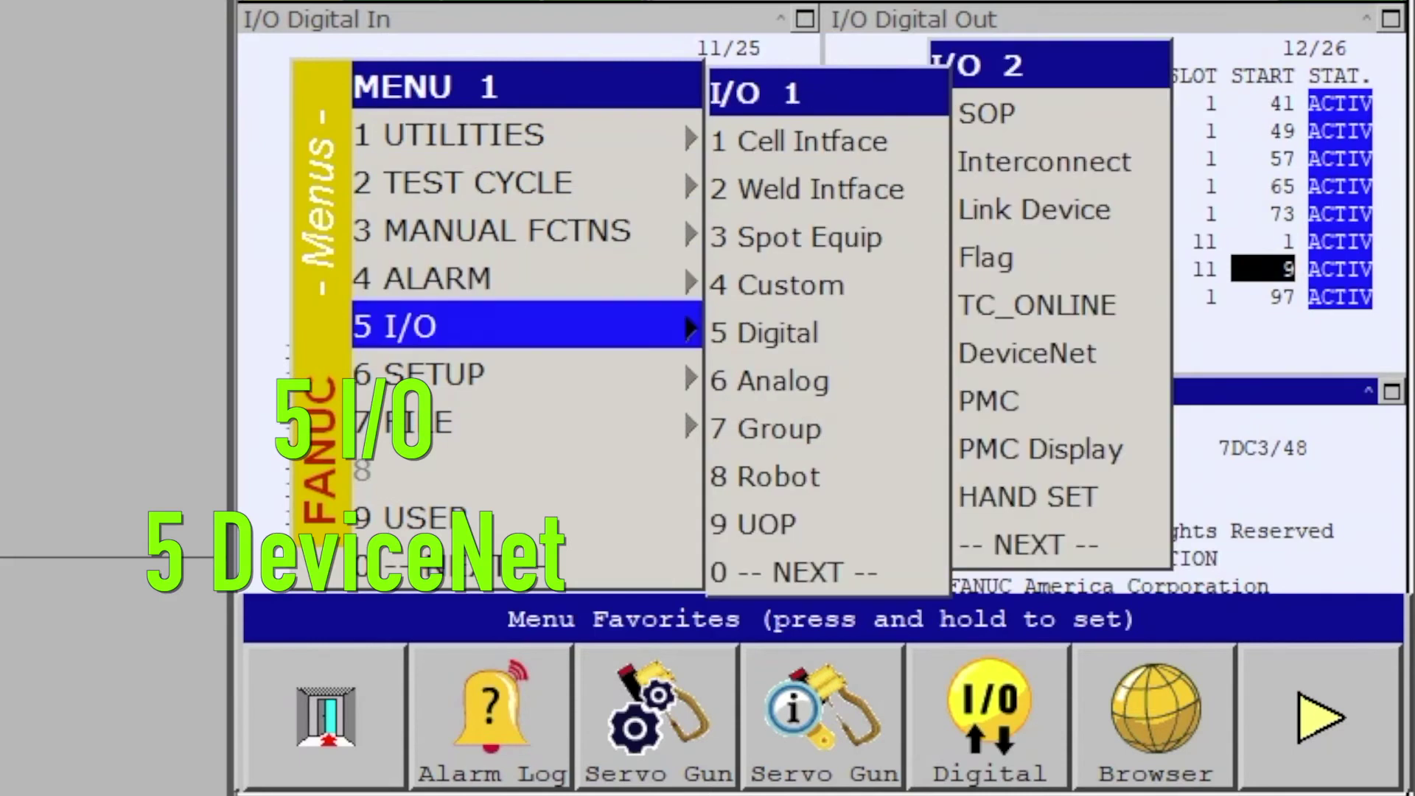
pyautogui.press('Right')
pyautogui.press('Right')
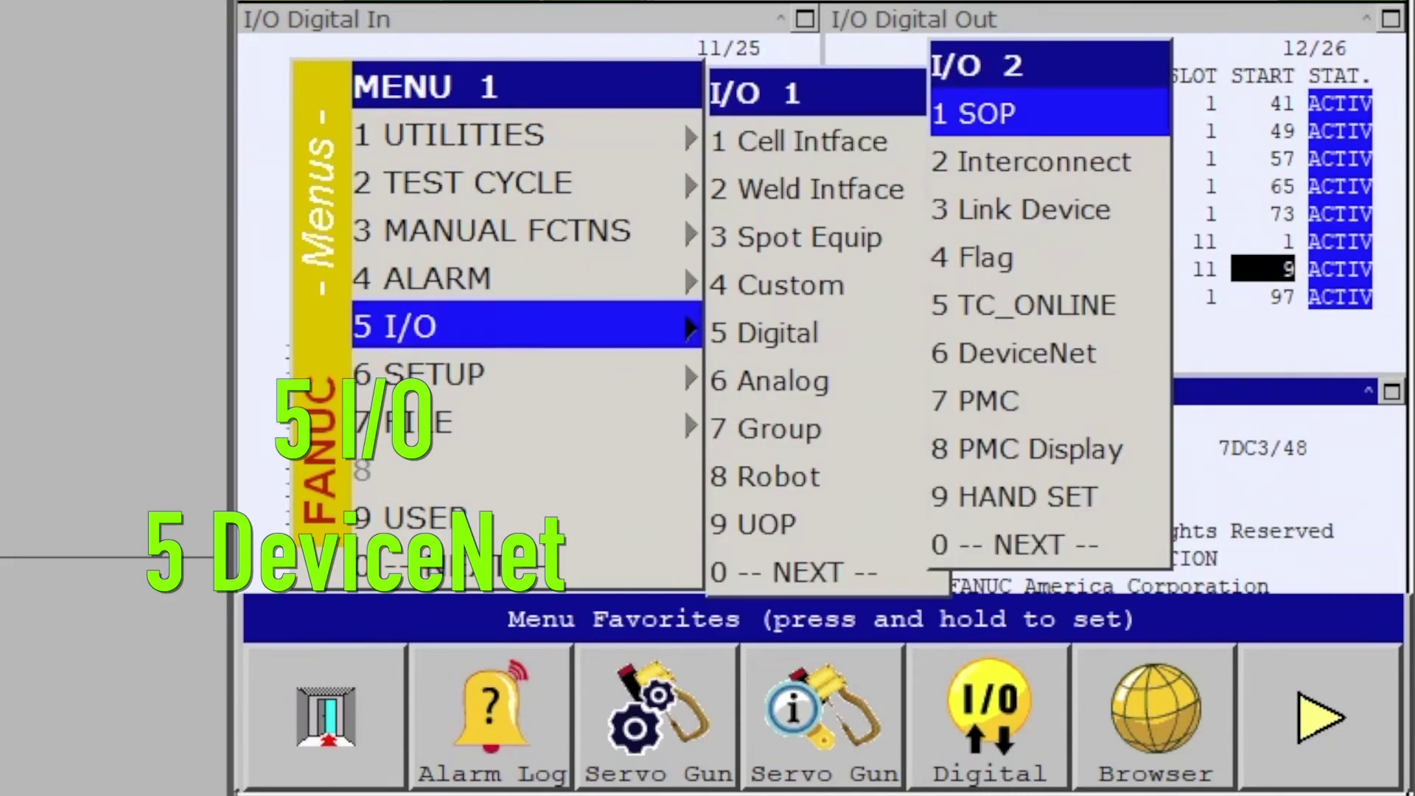
pyautogui.press('Down')
pyautogui.press('Down')
pyautogui.press('Down')
pyautogui.press('Down')
pyautogui.press('Down')
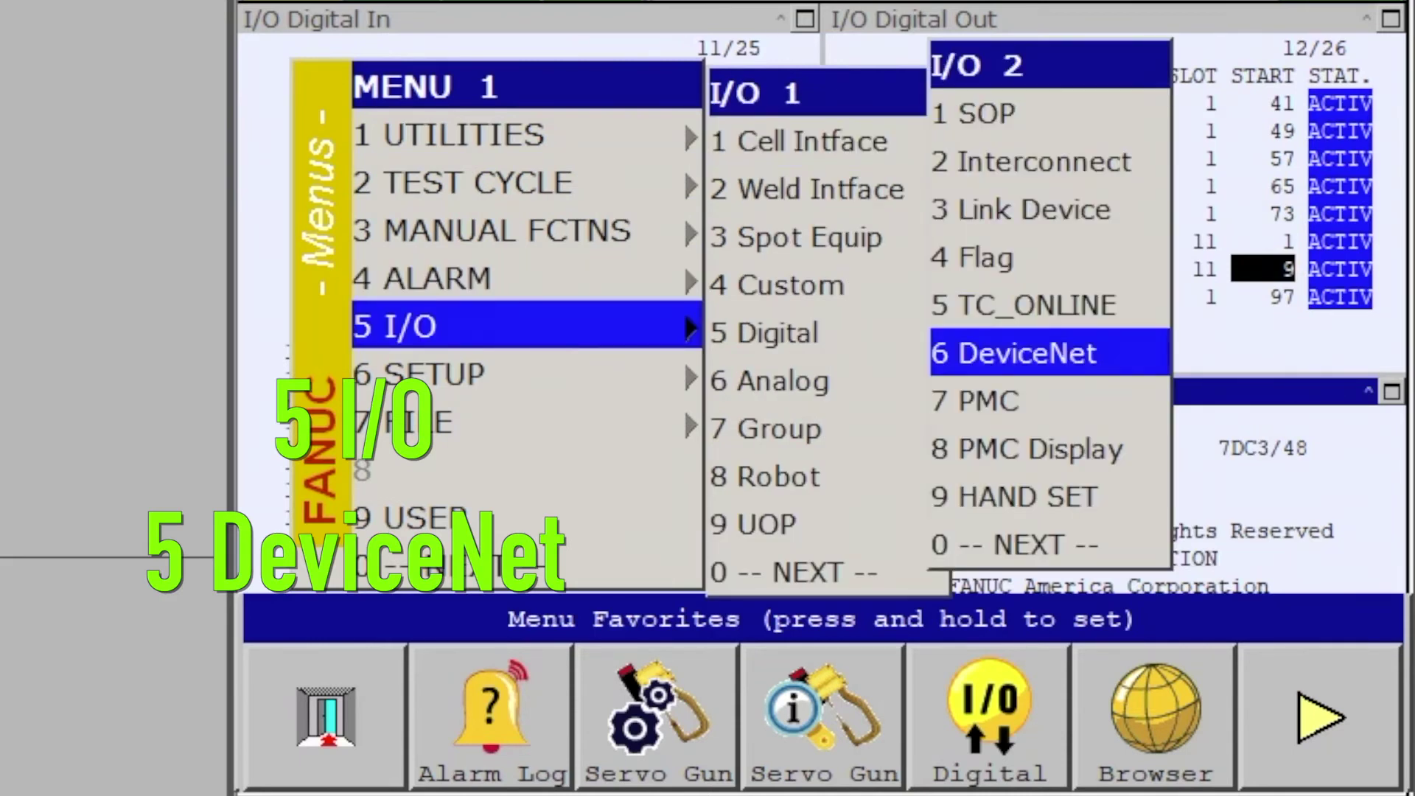
pyautogui.press('Return')
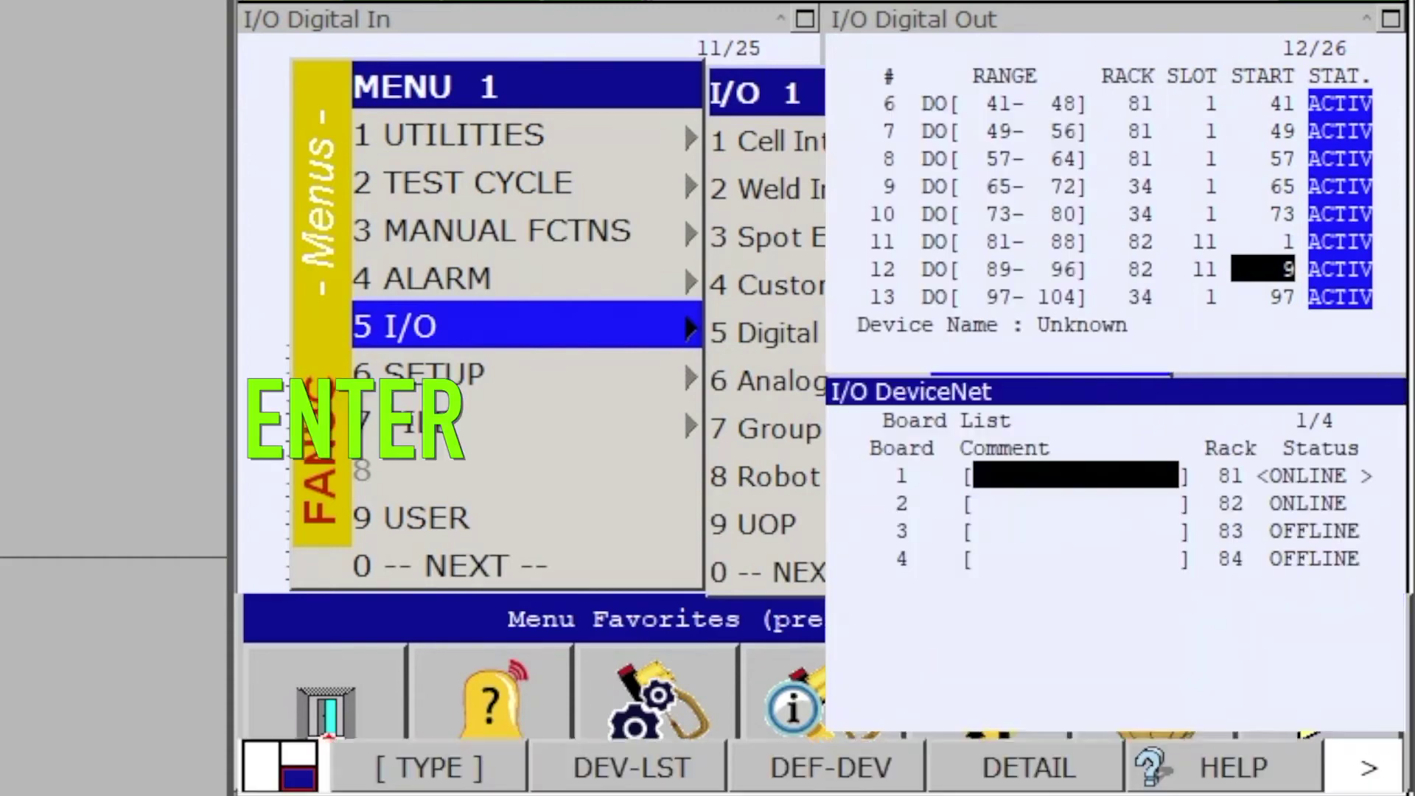
pyautogui.press('Down')
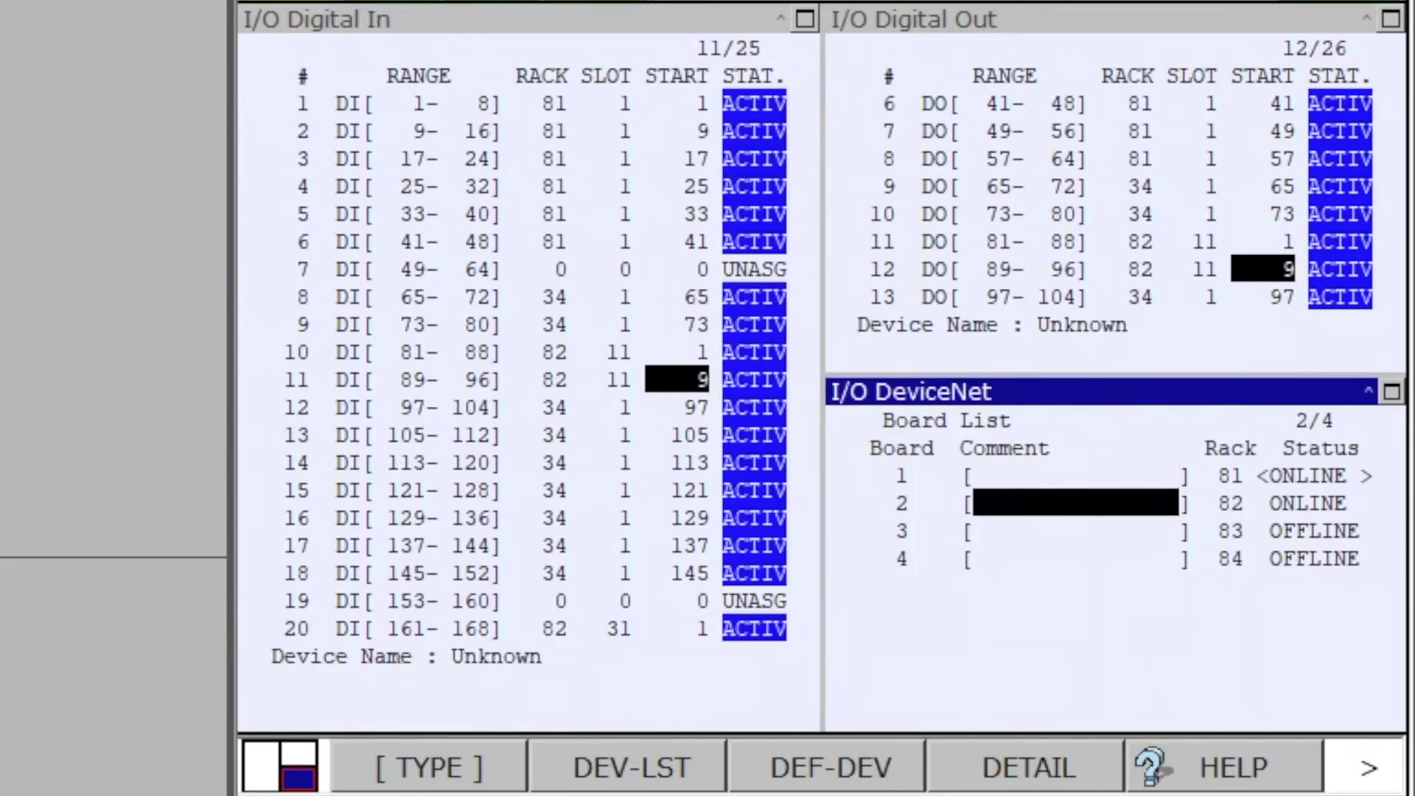
pyautogui.click(662, 767)
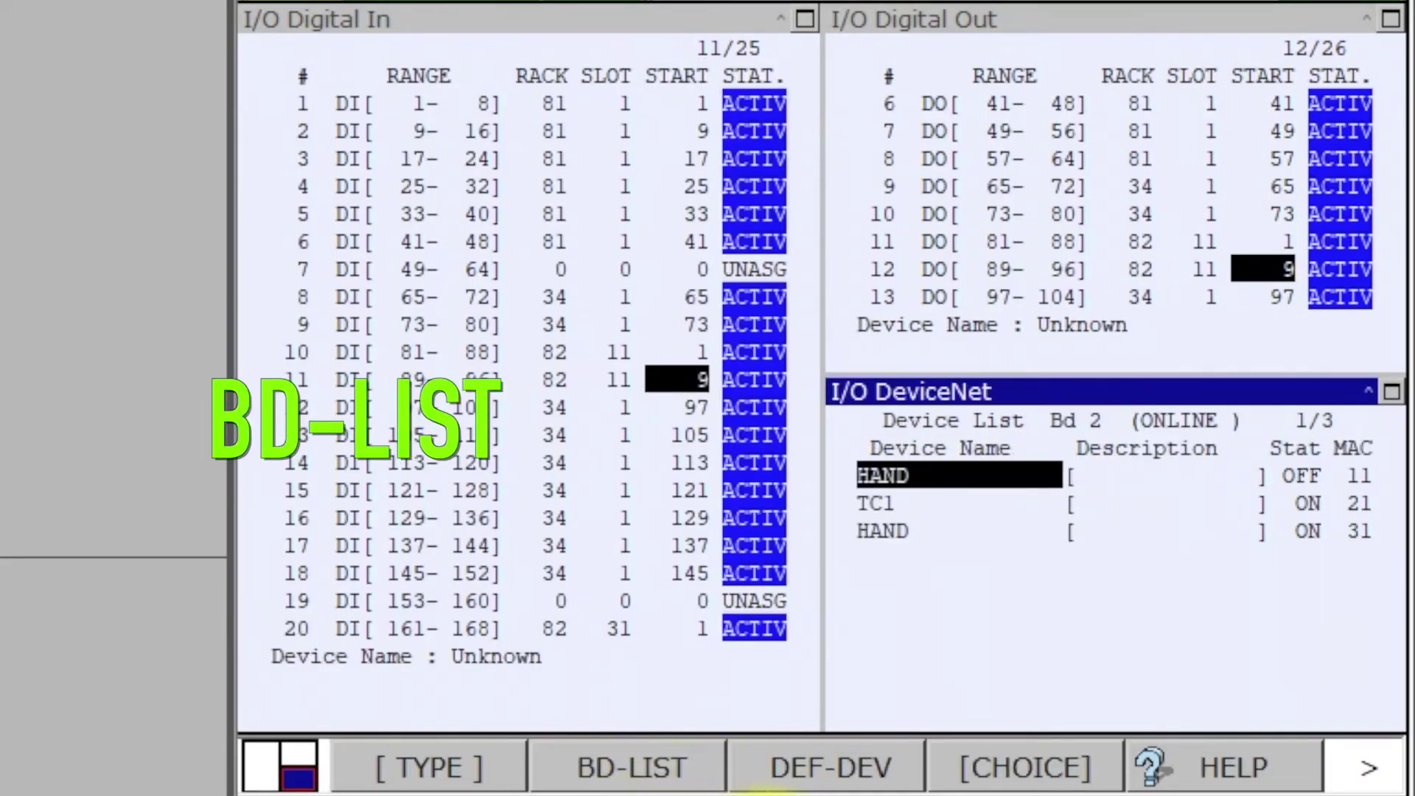
# - Set the HAND device with MAC 11 online in the board 2 device list
pyautogui.press('Right')
pyautogui.press('Right')
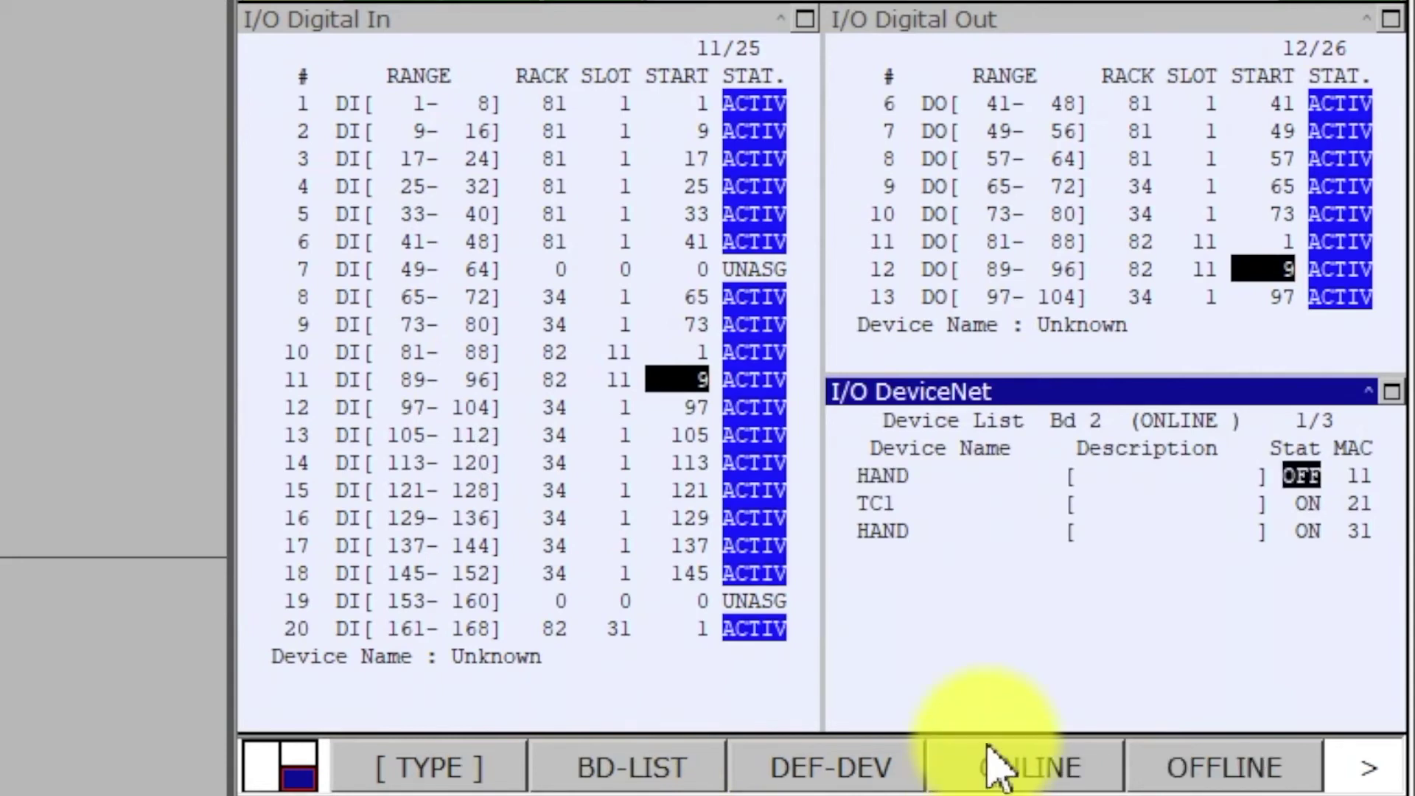
pyautogui.click(1011, 764)
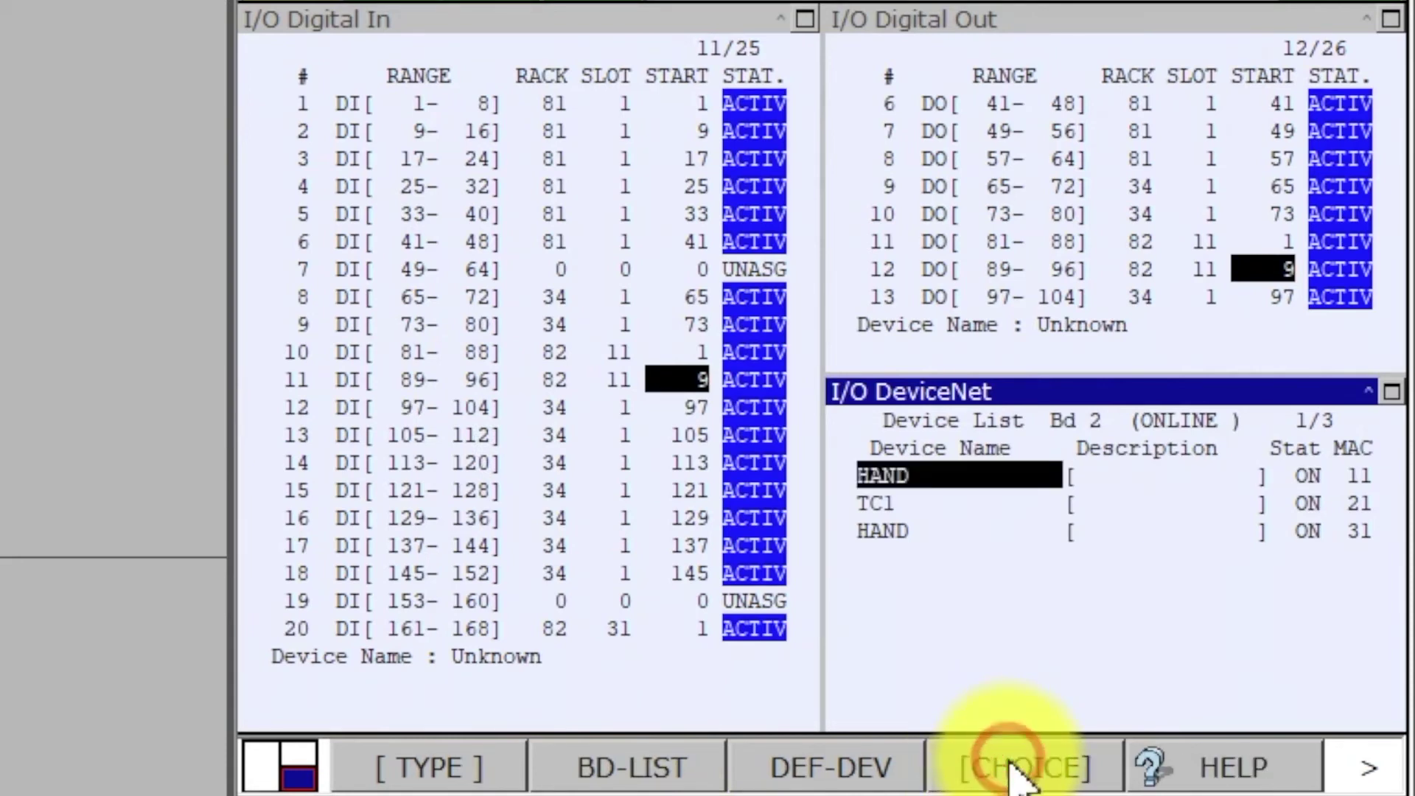